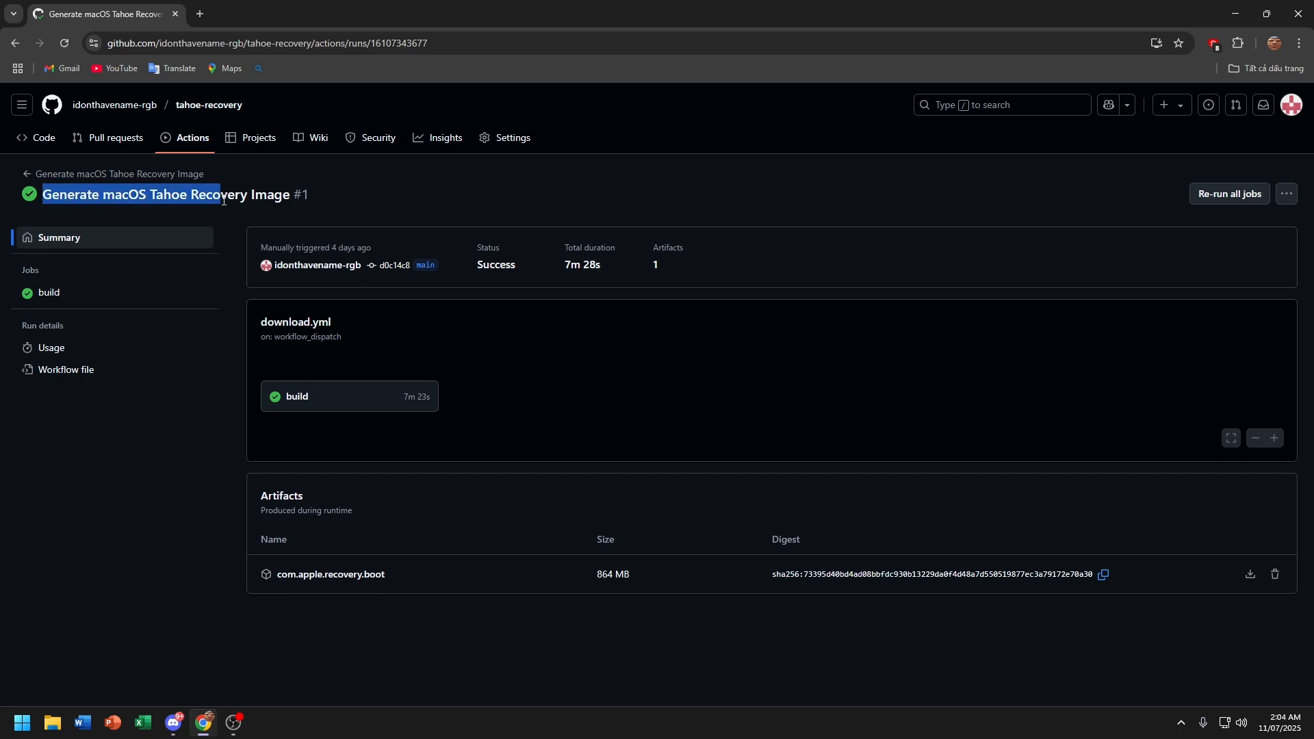
# Step: Open a new browser tab beside the macOS Tahoe recovery image run page
pyautogui.click(373, 215)
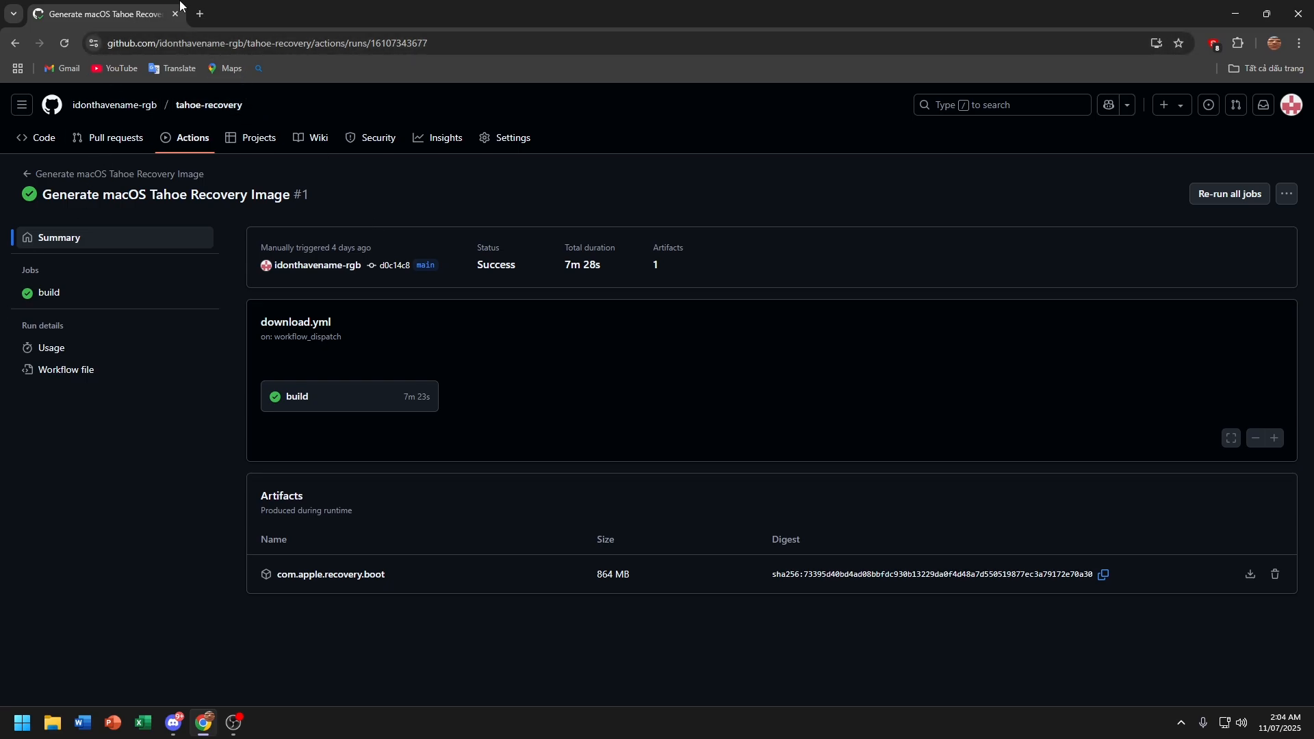
pyautogui.click(200, 14)
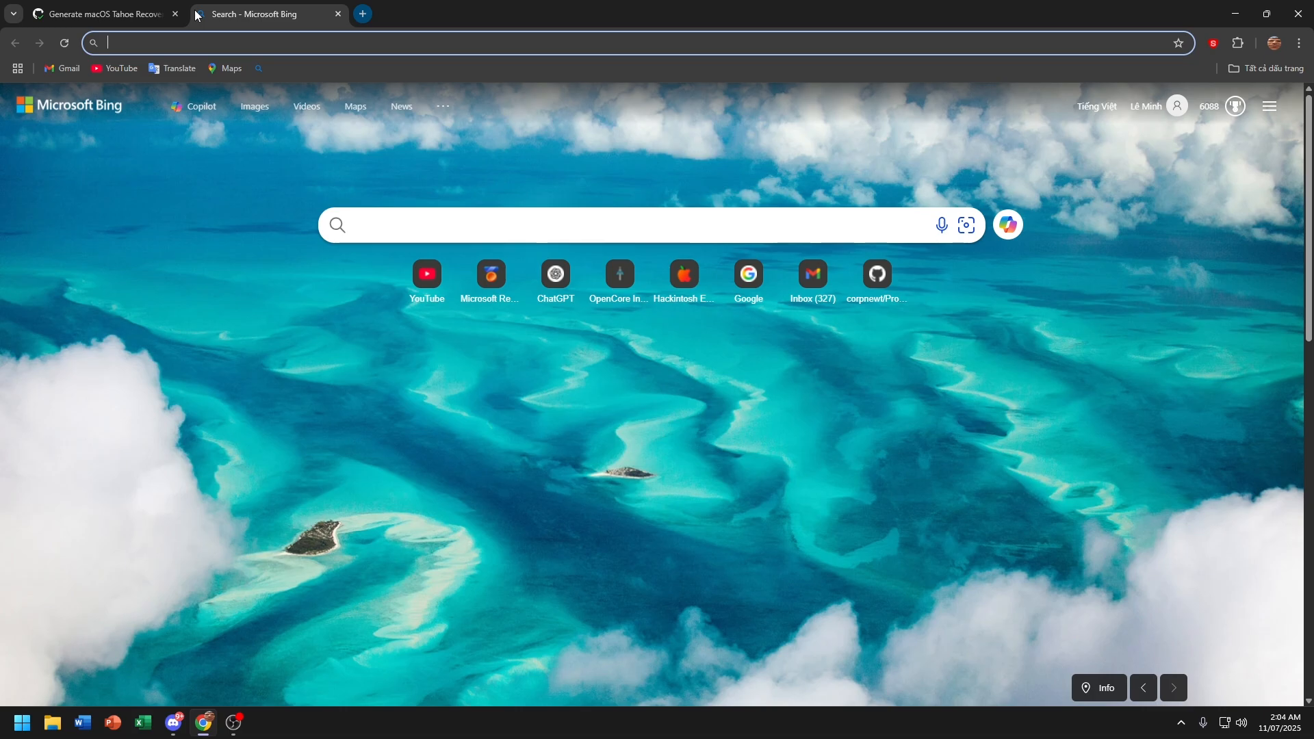
# Step: Search Bing for 'opencore simplify'
pyautogui.write('Open')
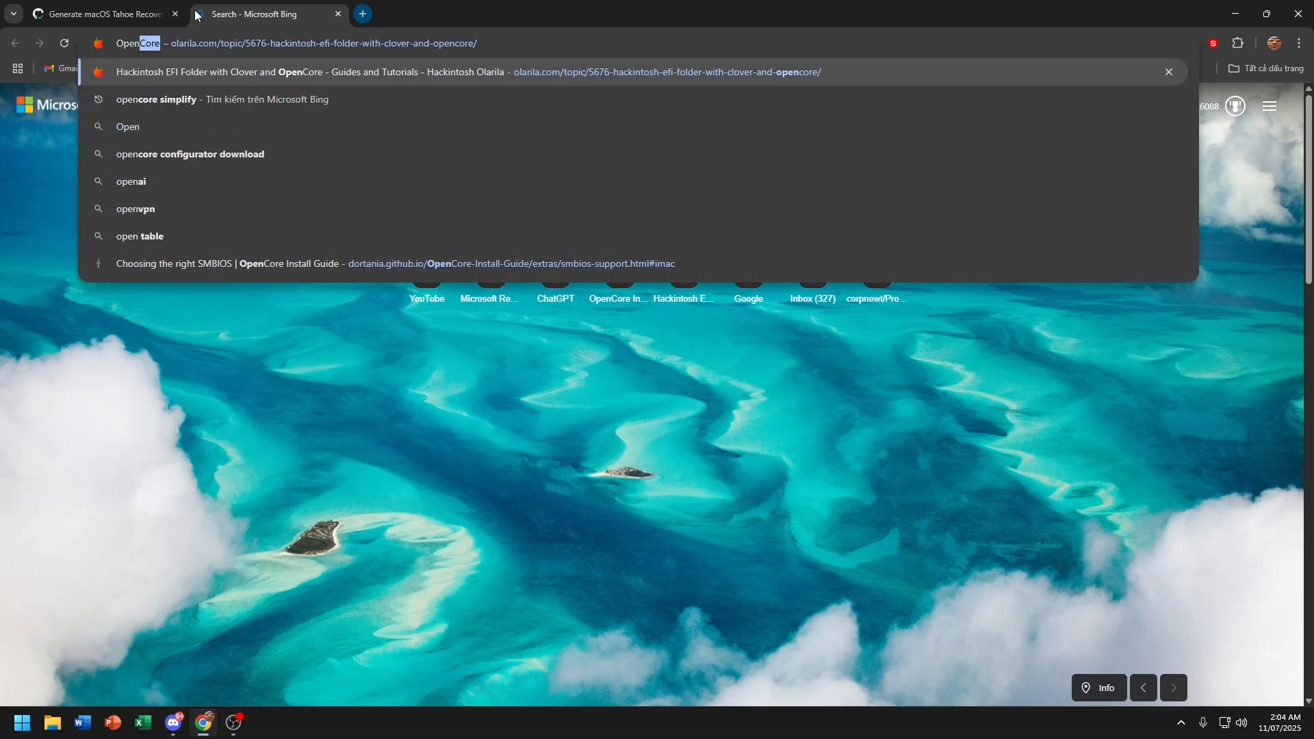
pyautogui.write('Core simpi')
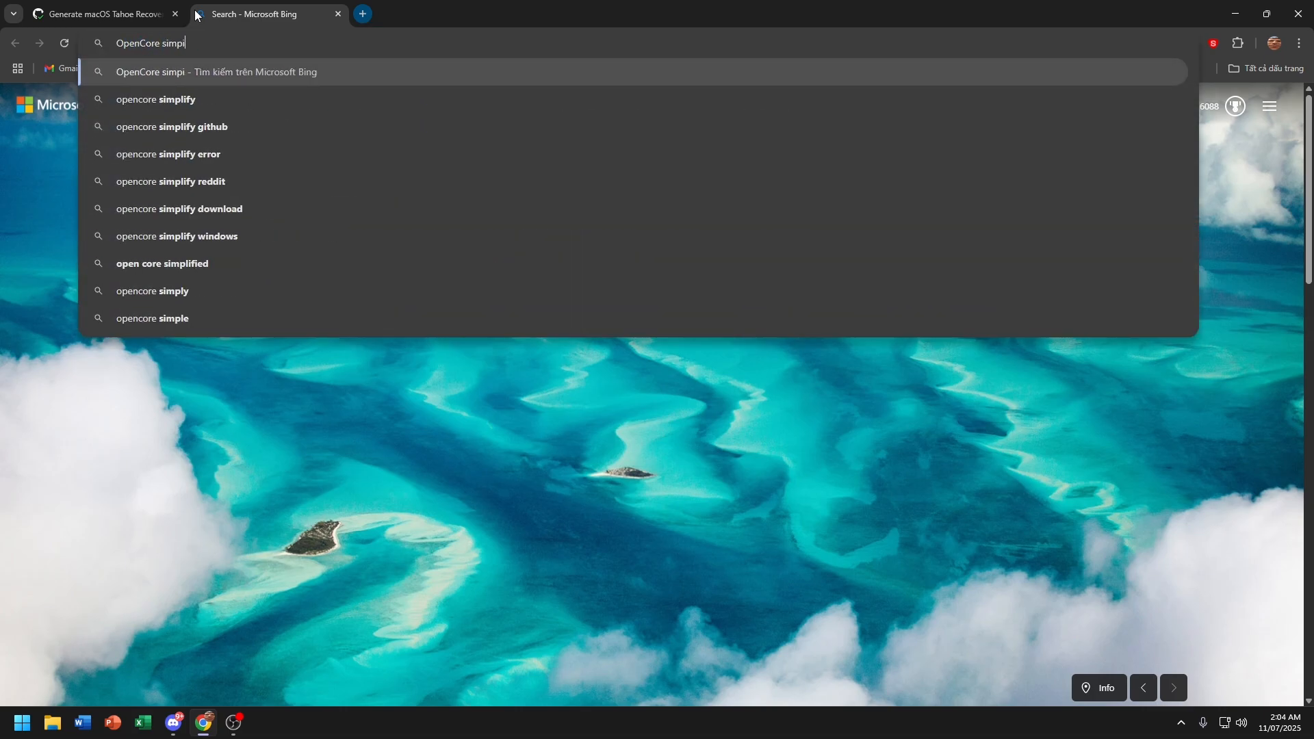
pyautogui.press('BackSpace')
pyautogui.write('lifu')
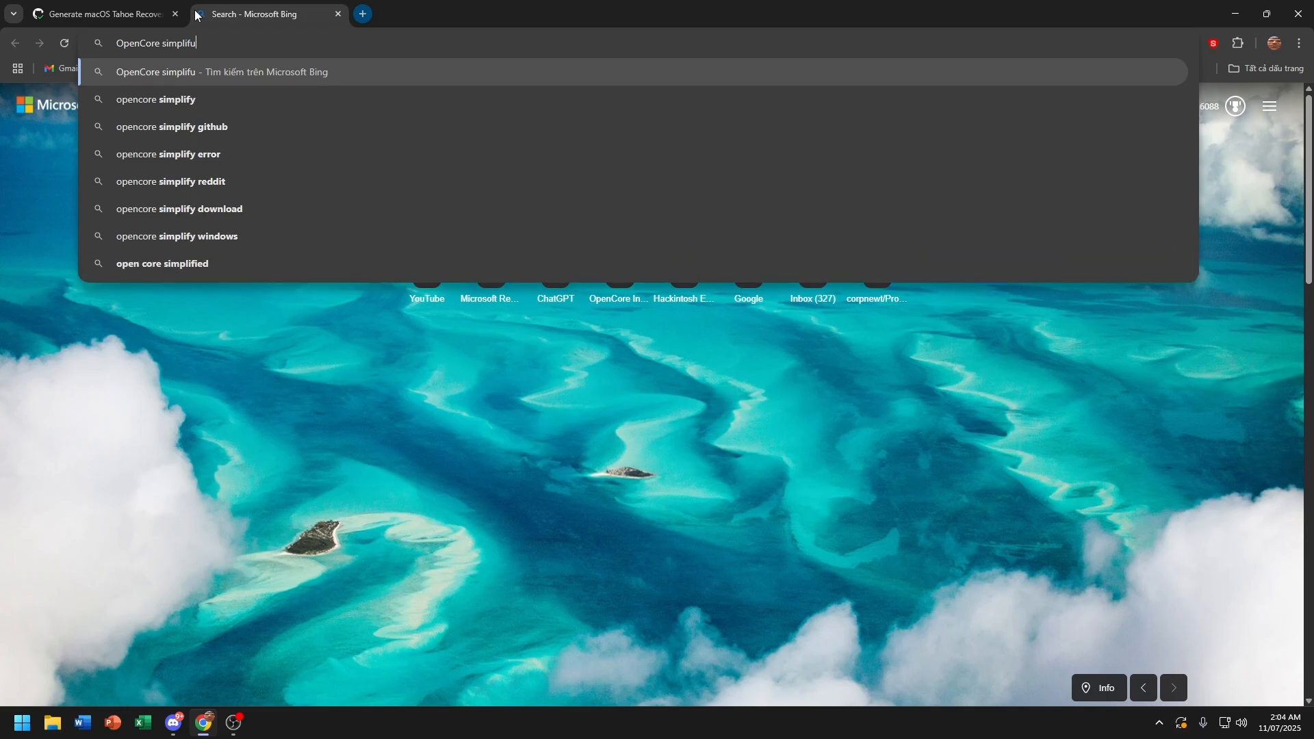
pyautogui.press('Down')
pyautogui.press('Return')
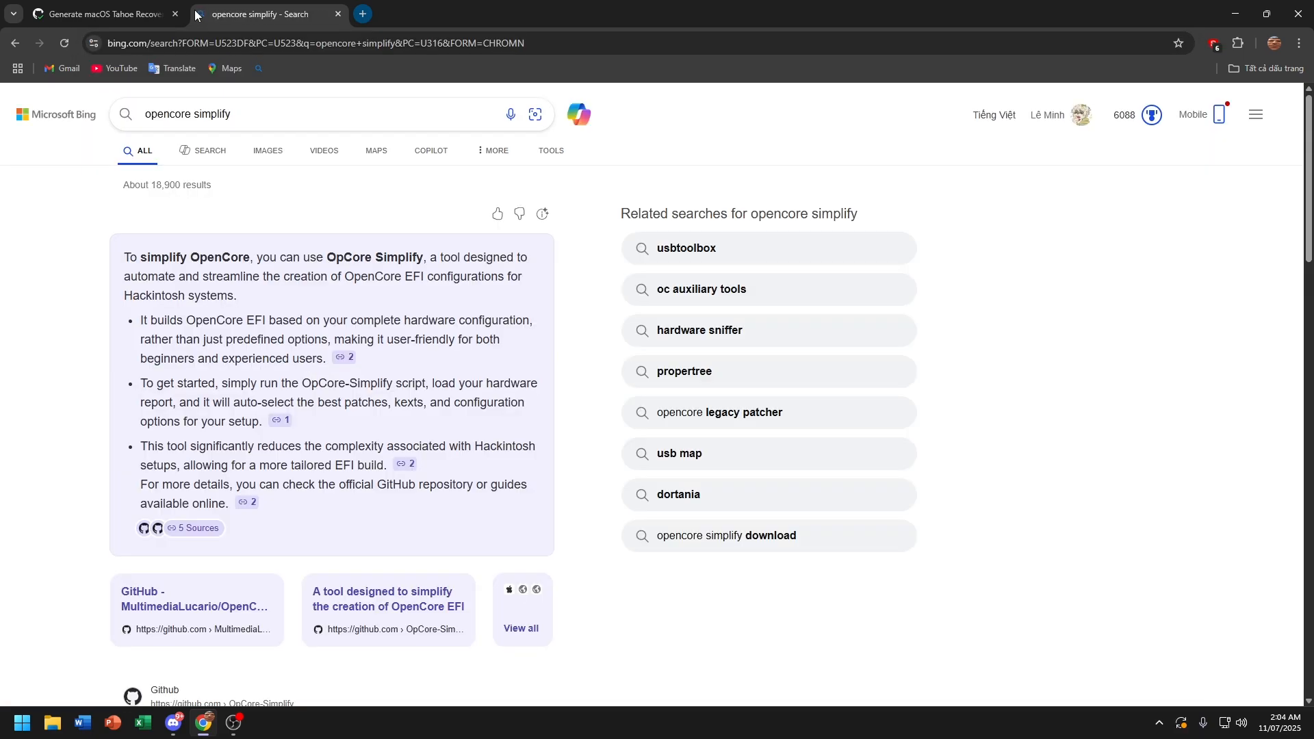
pyautogui.scroll(-4, 328, 411)
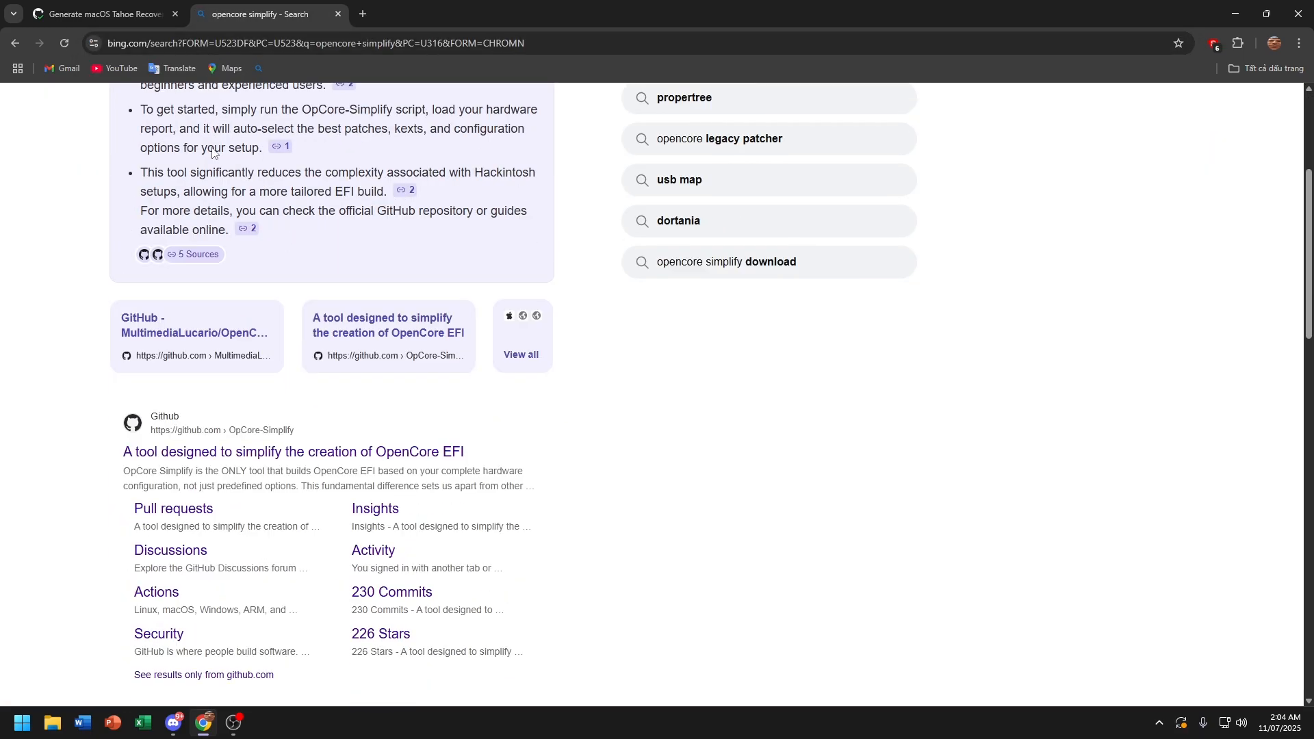
# Step: Download the OpCore-Simplify GitHub repository as a ZIP, then close its tab
pyautogui.click(342, 453)
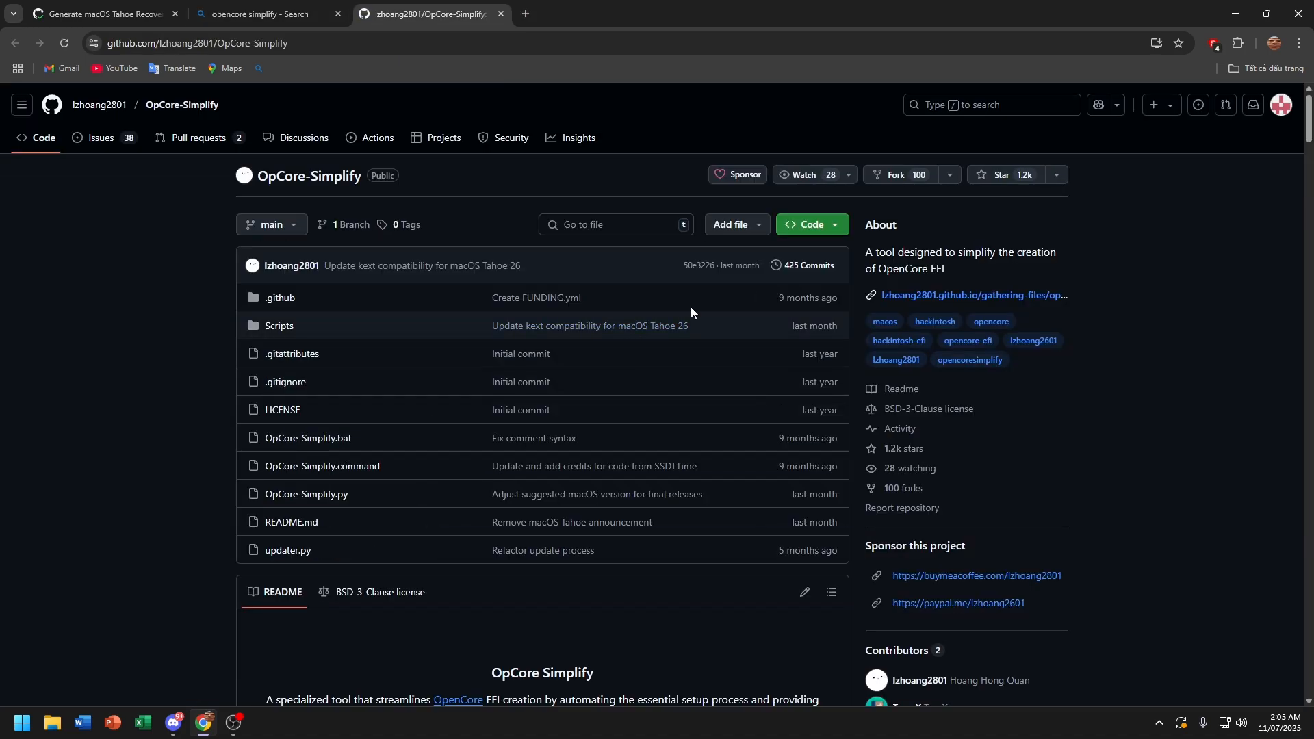
pyautogui.click(804, 233)
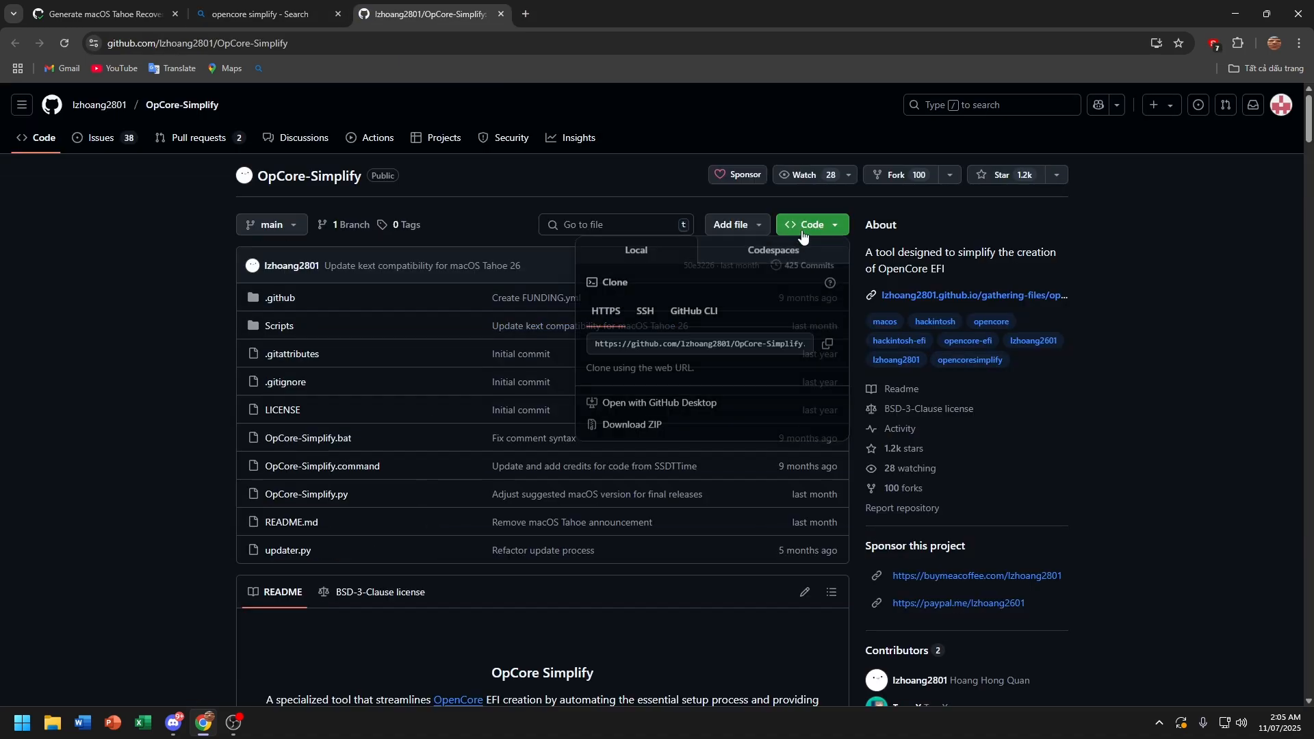
pyautogui.click(665, 438)
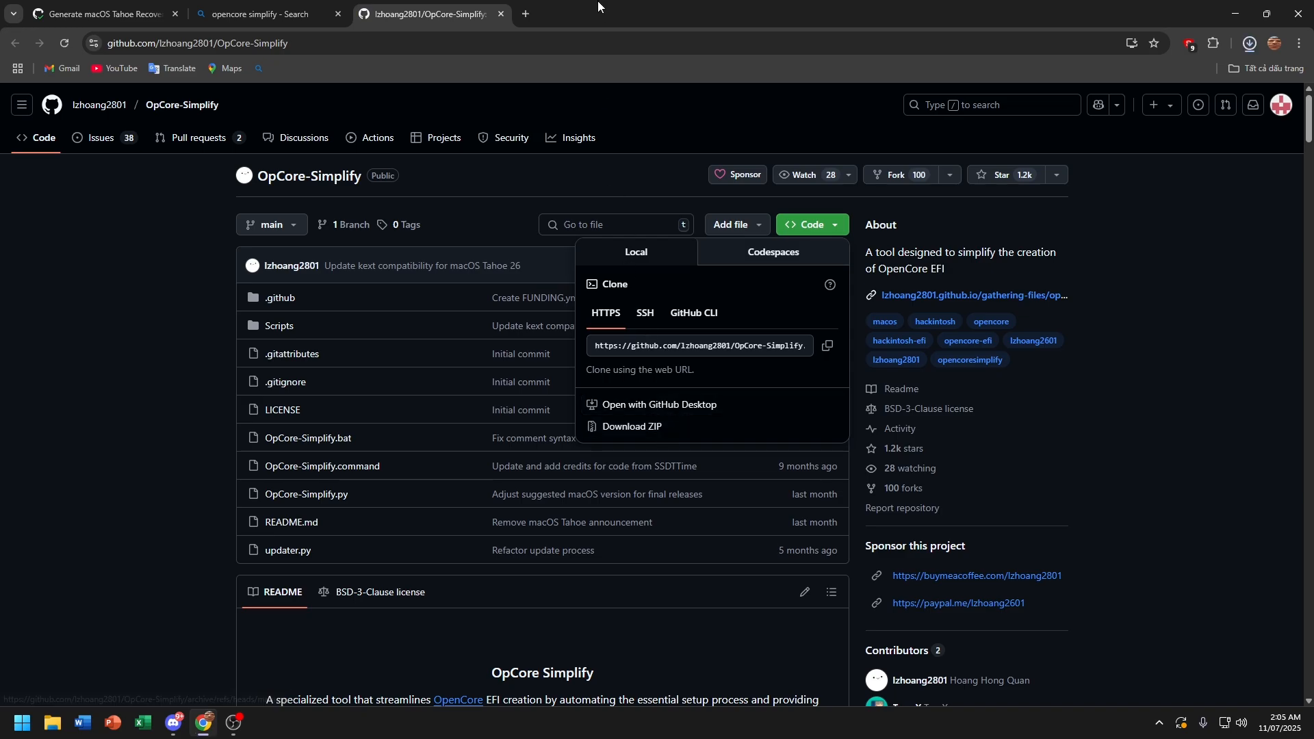
pyautogui.scroll(-4, 479, 175)
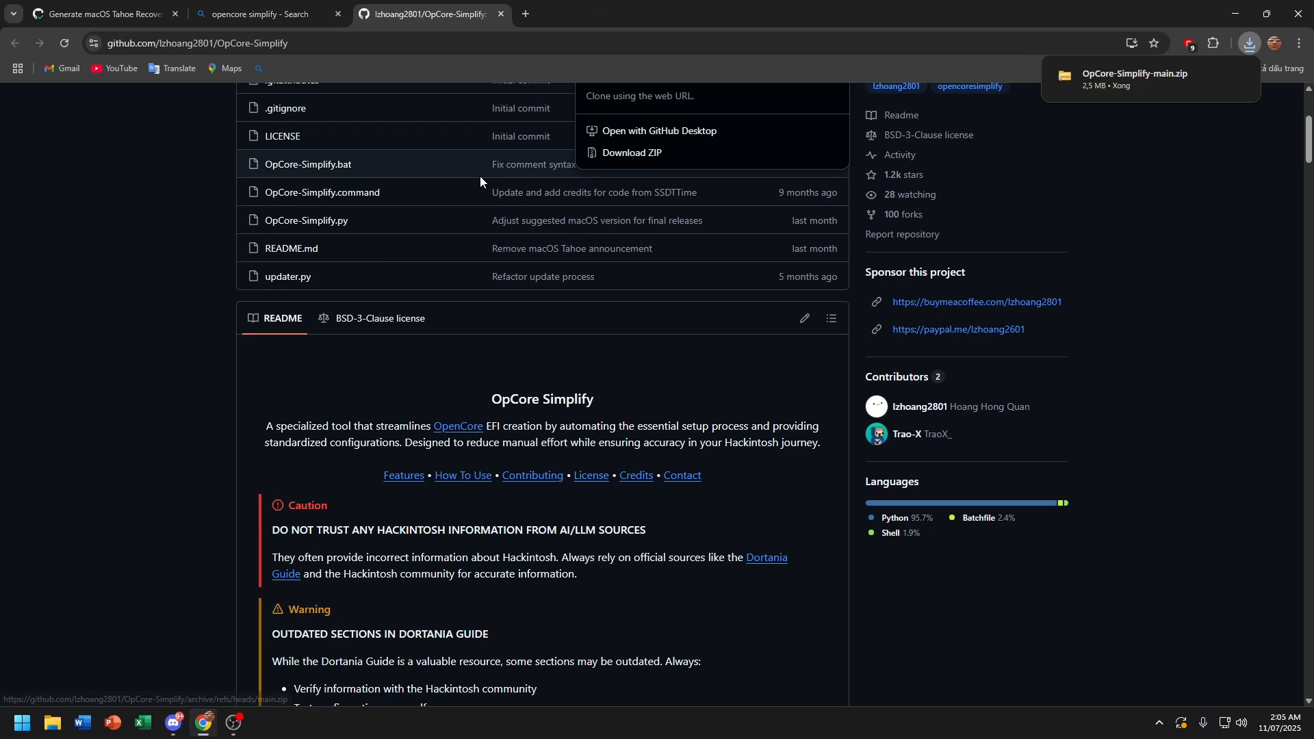
pyautogui.click(500, 14)
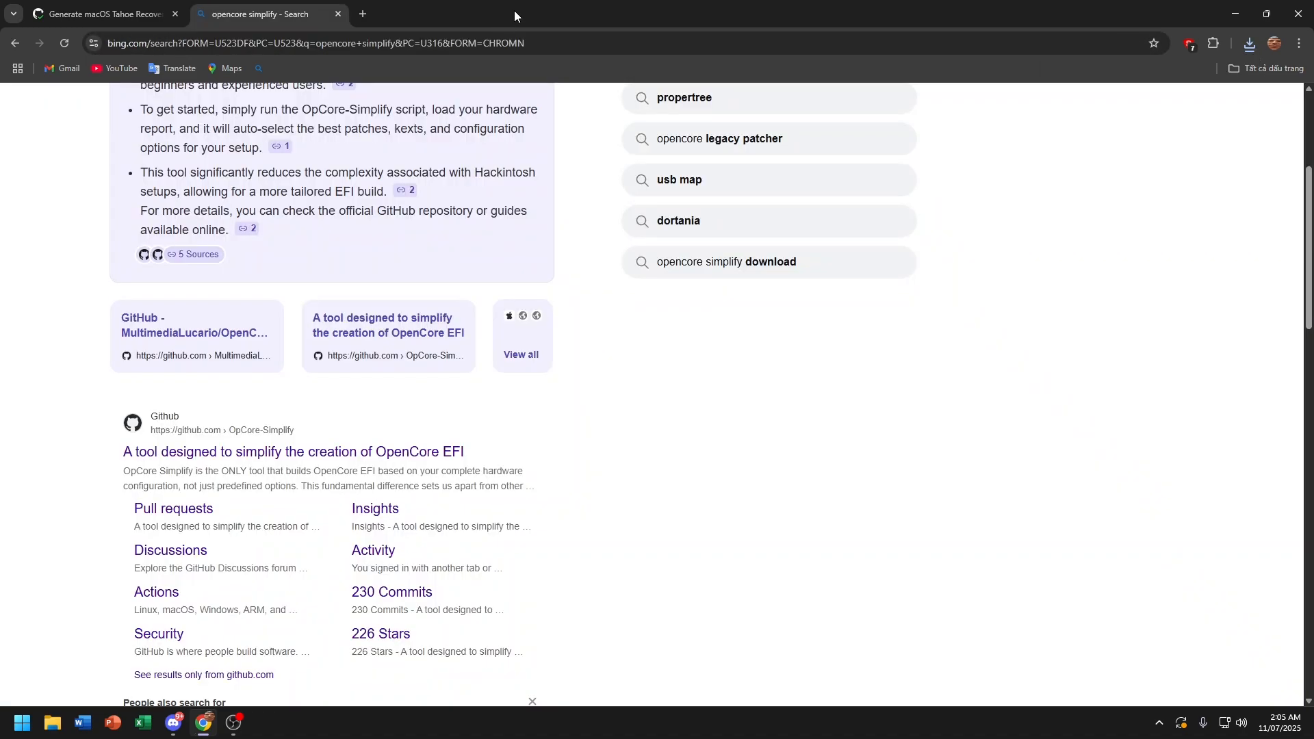
pyautogui.scroll(4, 524, 199)
# Step: Replace the Bing query with 'hardware sniffer' and search
pyautogui.click(491, 121)
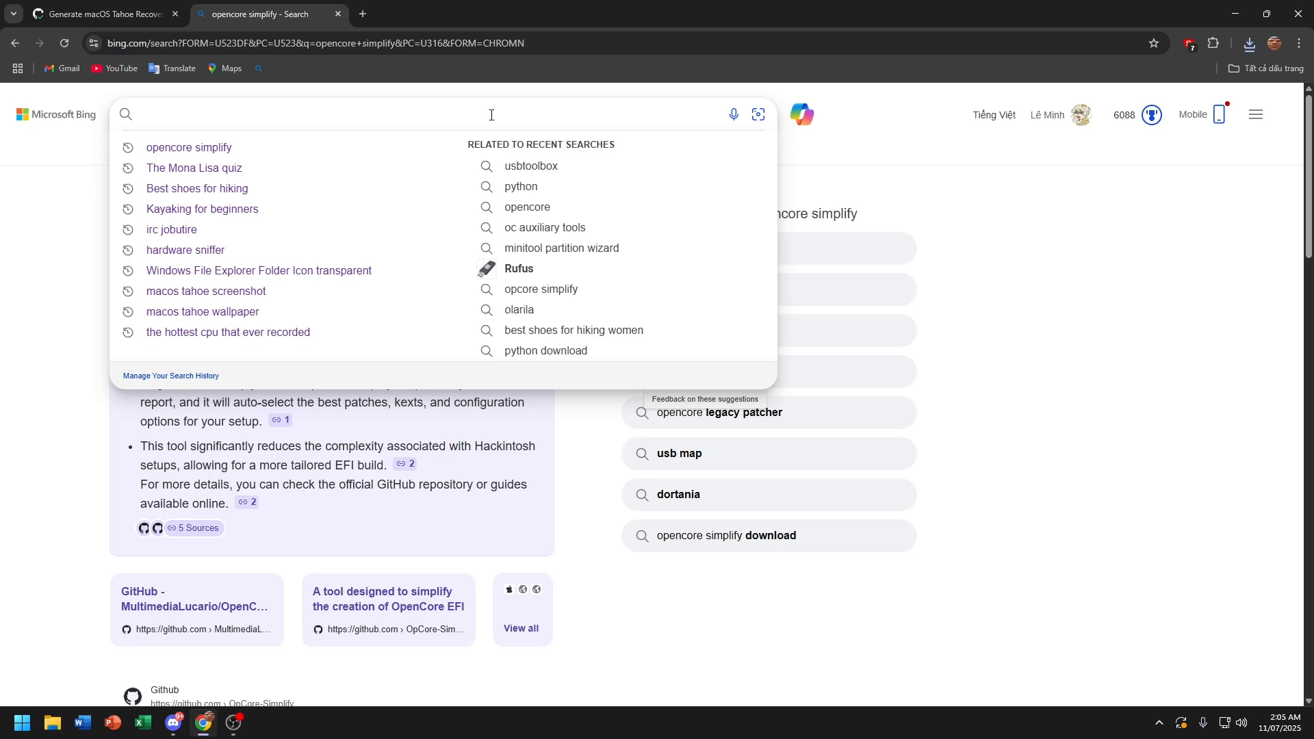
pyautogui.write('hardware sni')
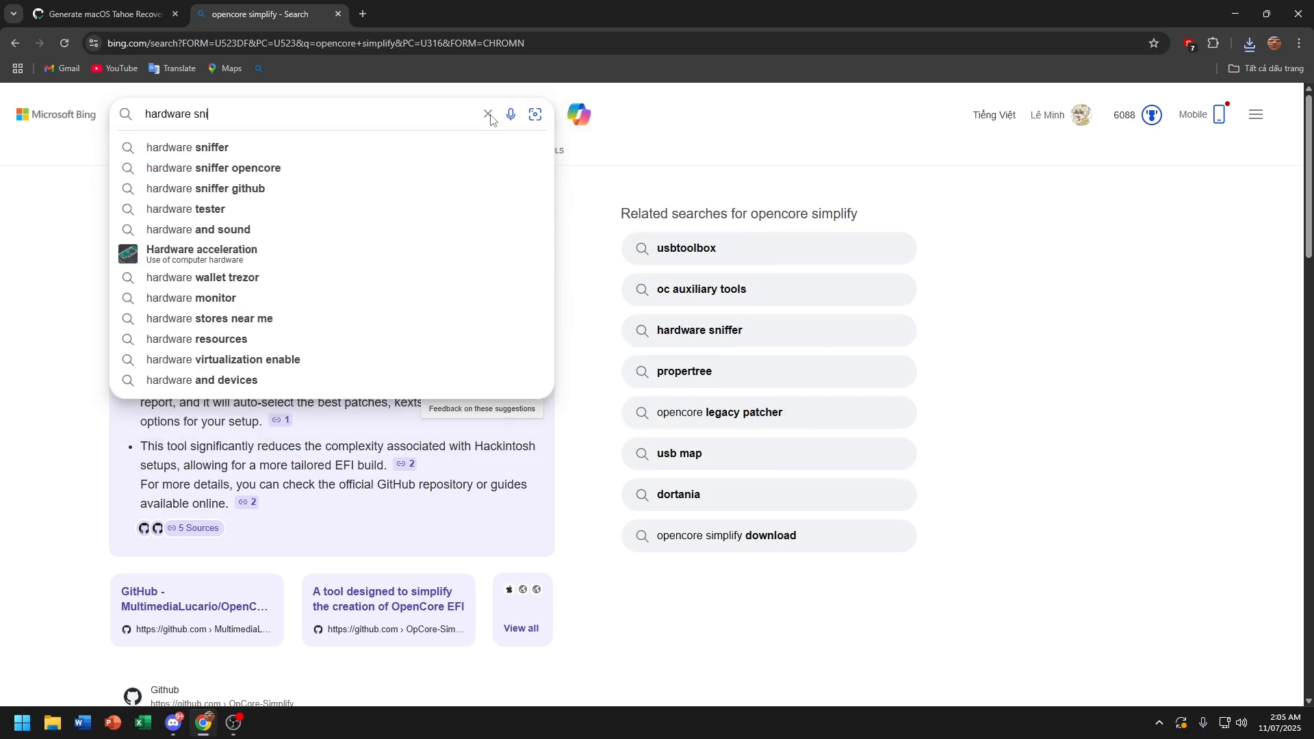
pyautogui.write('ffer')
pyautogui.press('Return')
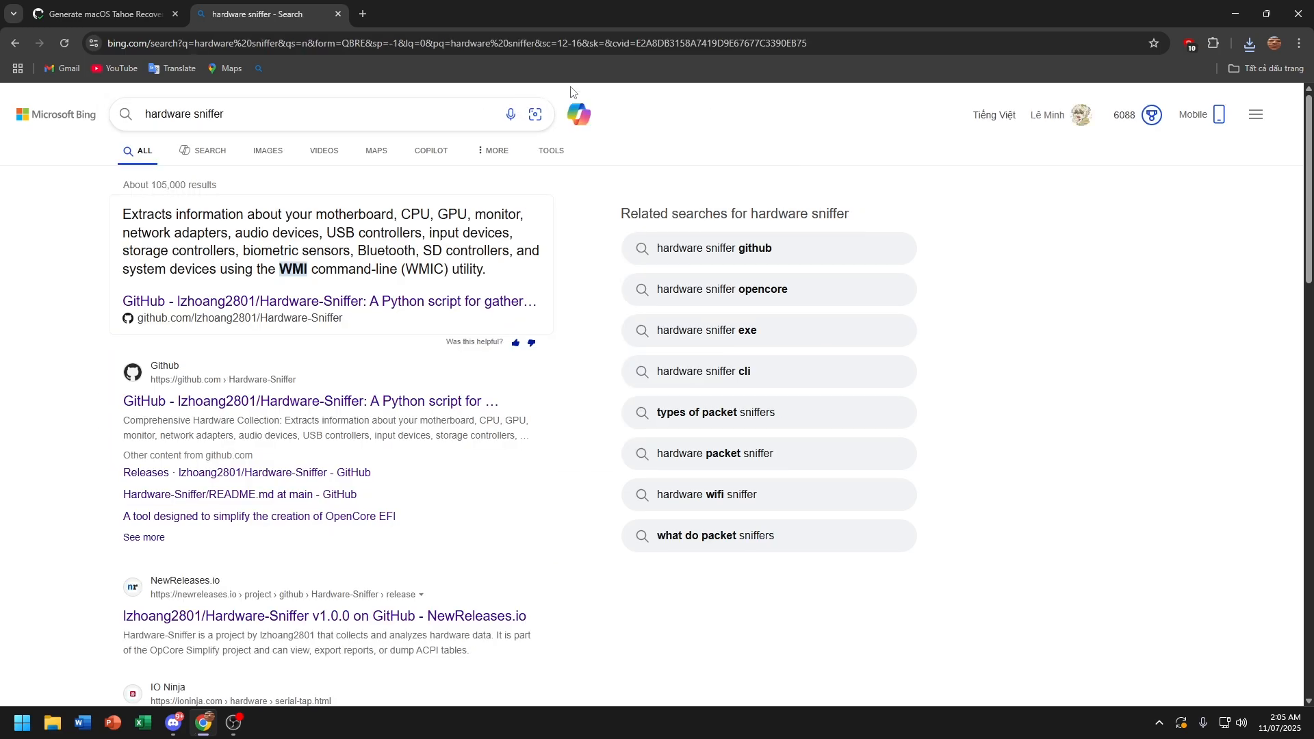
# Step: Download Hardware-Sniffer.exe from the GitHub 2.0.0 release, then close the tab
pyautogui.click(445, 400)
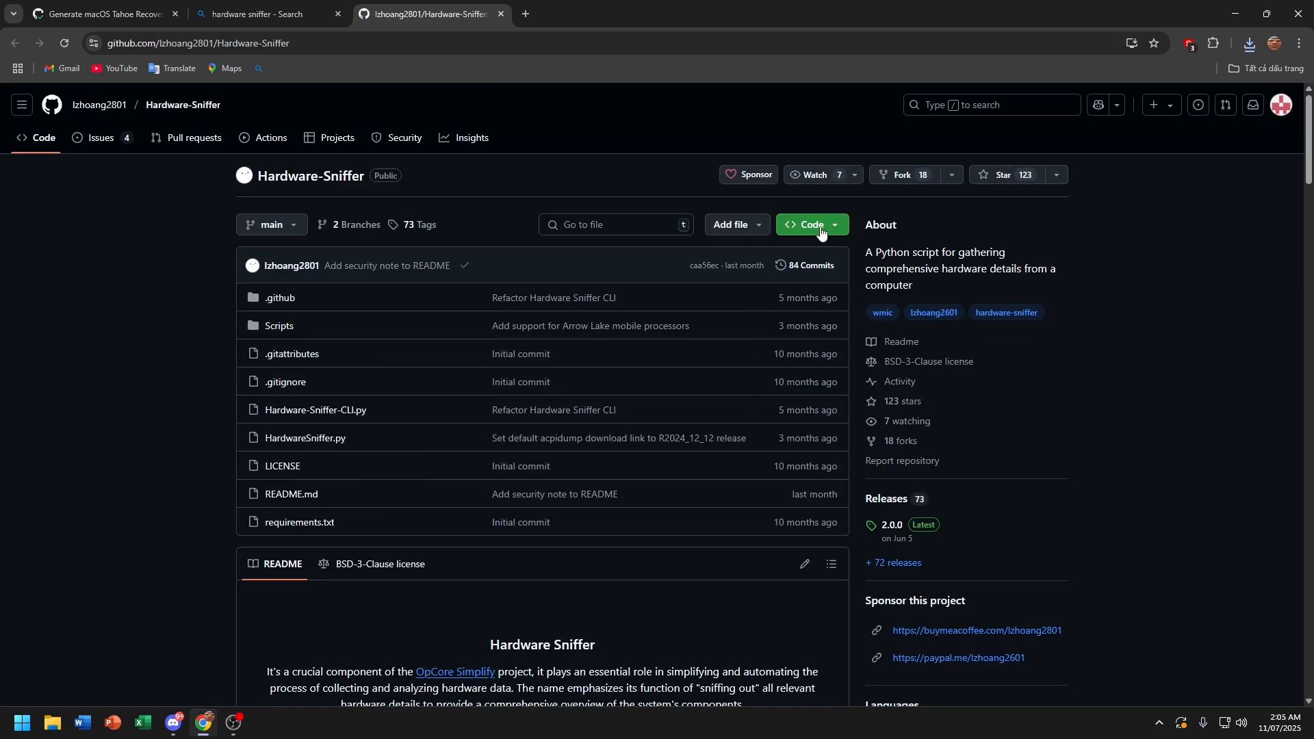
pyautogui.click(893, 527)
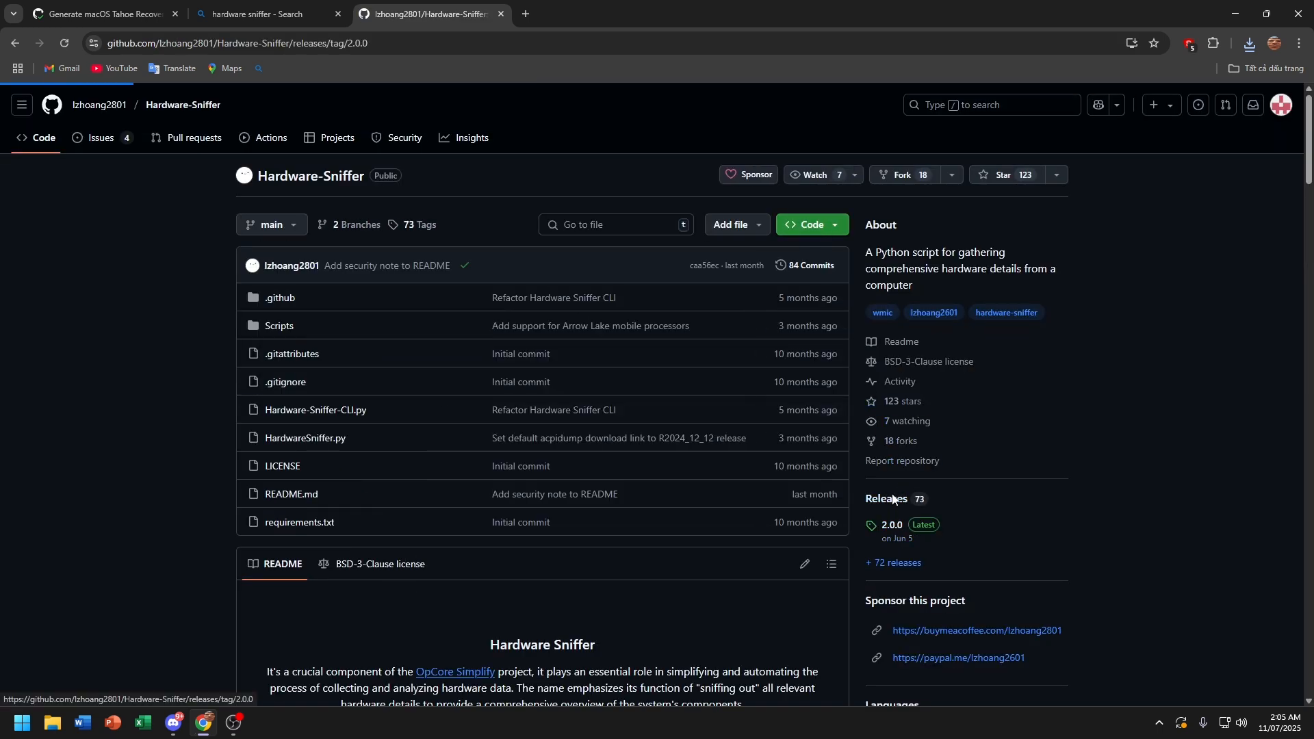
pyautogui.click(354, 602)
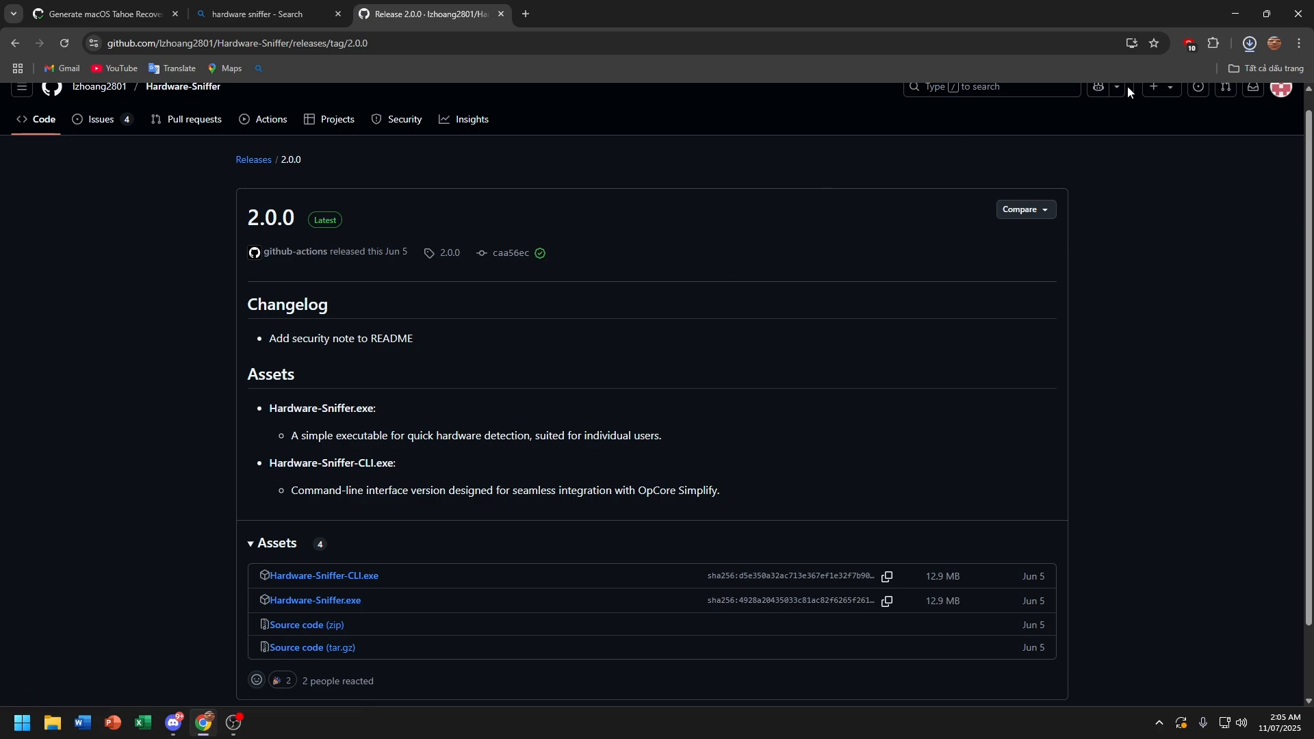
pyautogui.click(502, 14)
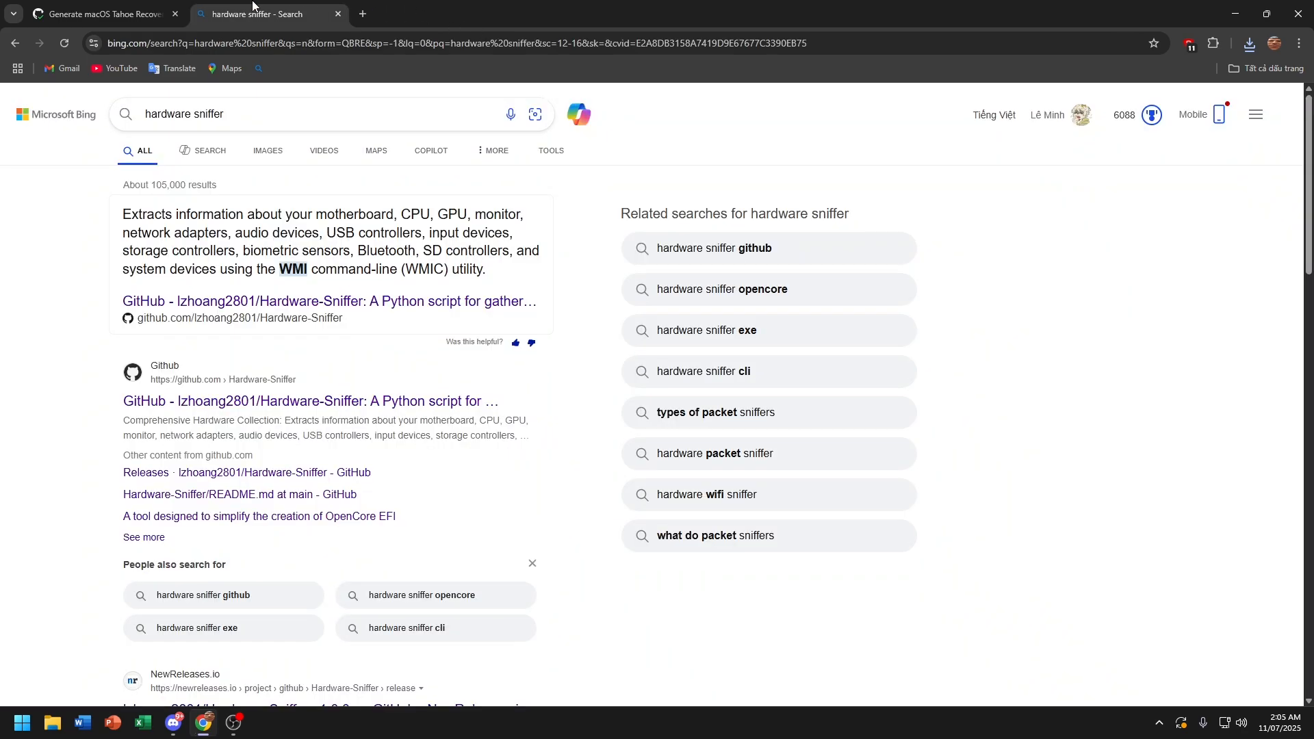
# Step: Download the com.apple.recovery.boot artifact from the run page and open Chrome's full download history
pyautogui.click(182, 10)
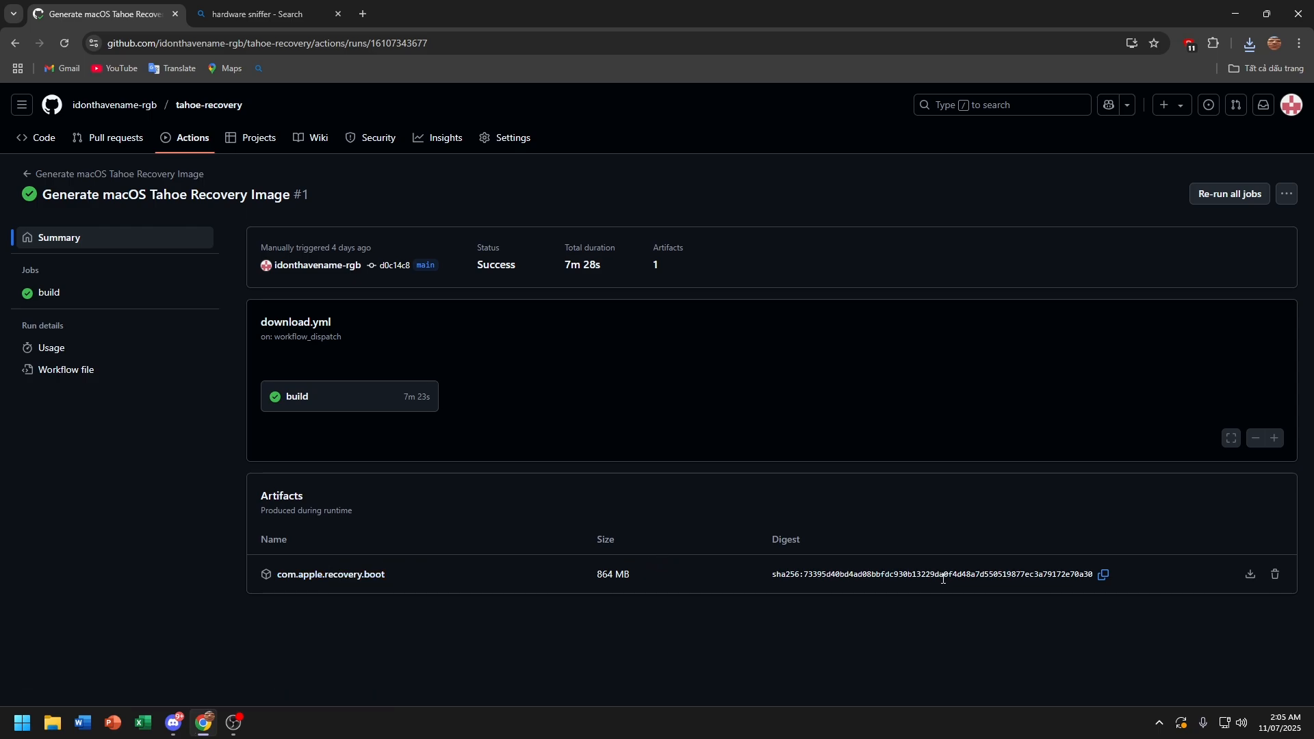
pyautogui.click(1251, 579)
pyautogui.click(1249, 39)
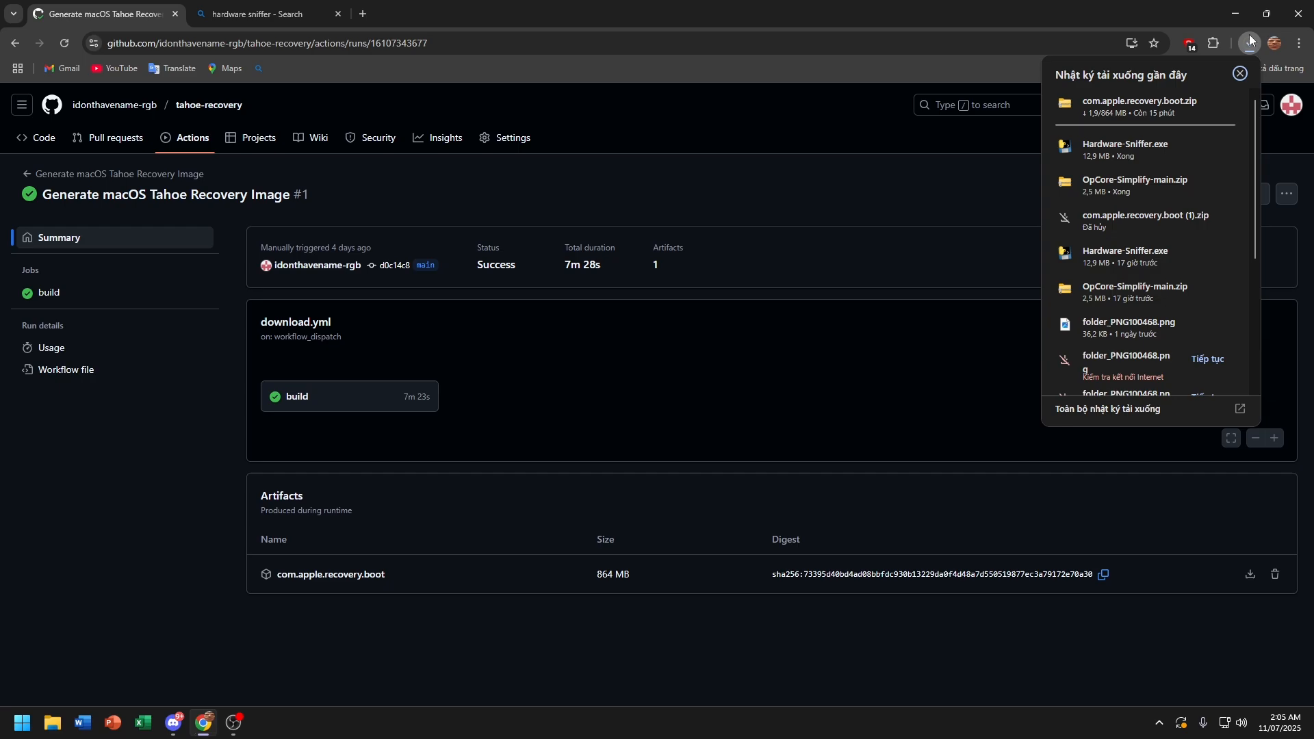
pyautogui.click(1217, 89)
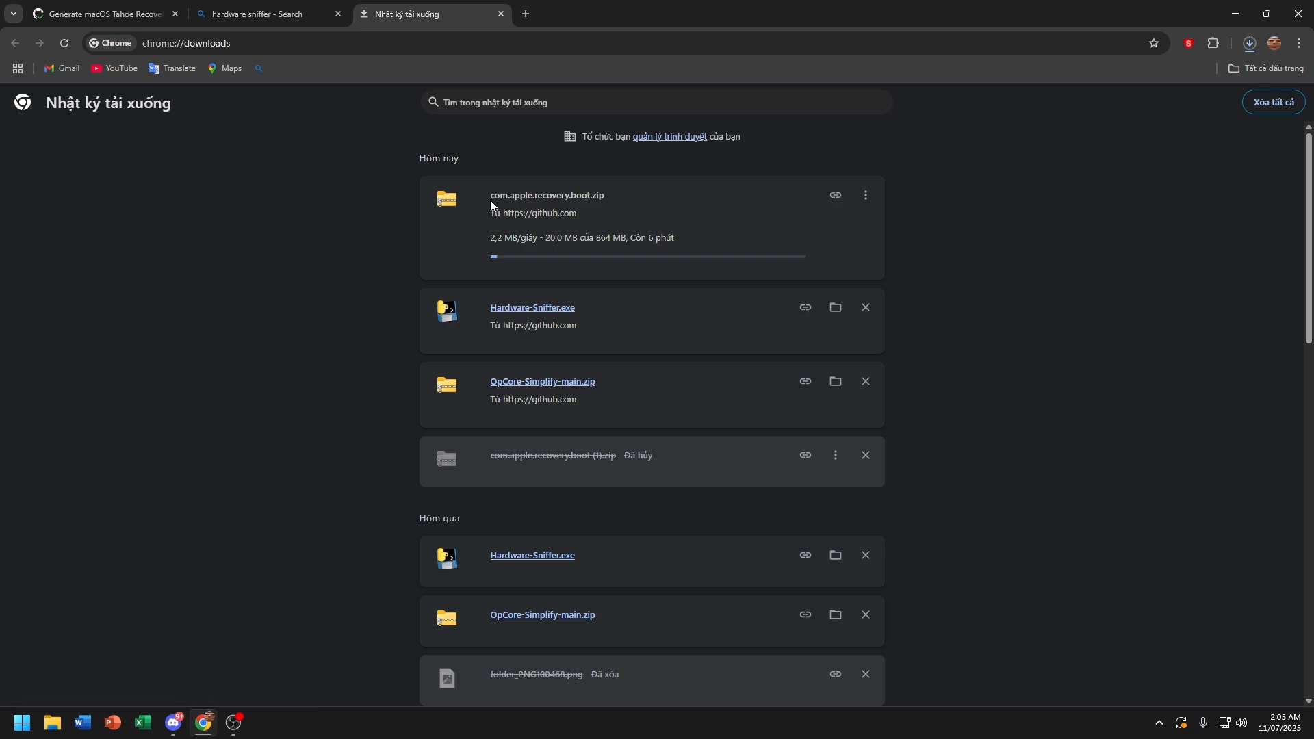
pyautogui.moveTo(491, 198); pyautogui.dragTo(603, 209)
# Step: Deselect the file name and wait until com.apple.recovery.boot.zip (864 MB) finishes downloading
pyautogui.click(654, 191)
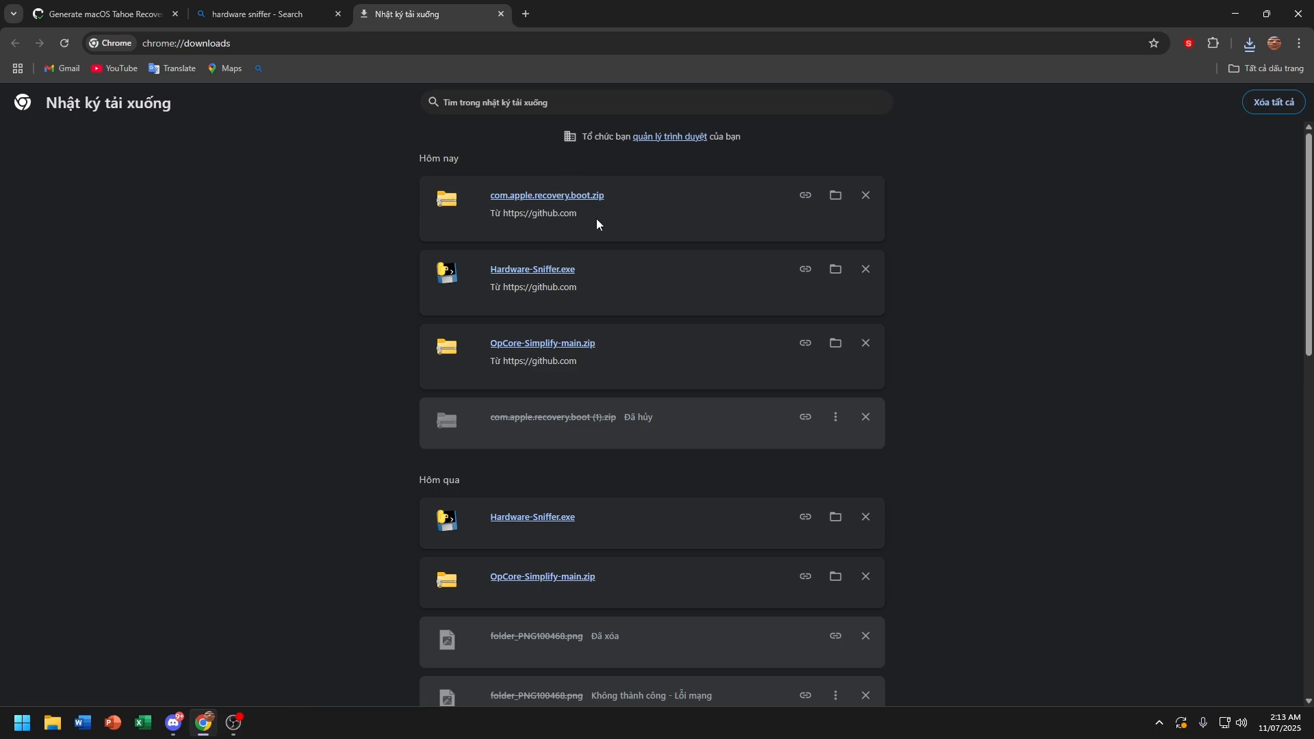
# Step: Minimize Chrome and bring up the Format dialog for the USB (E:) drive in This PC
pyautogui.click(1235, 14)
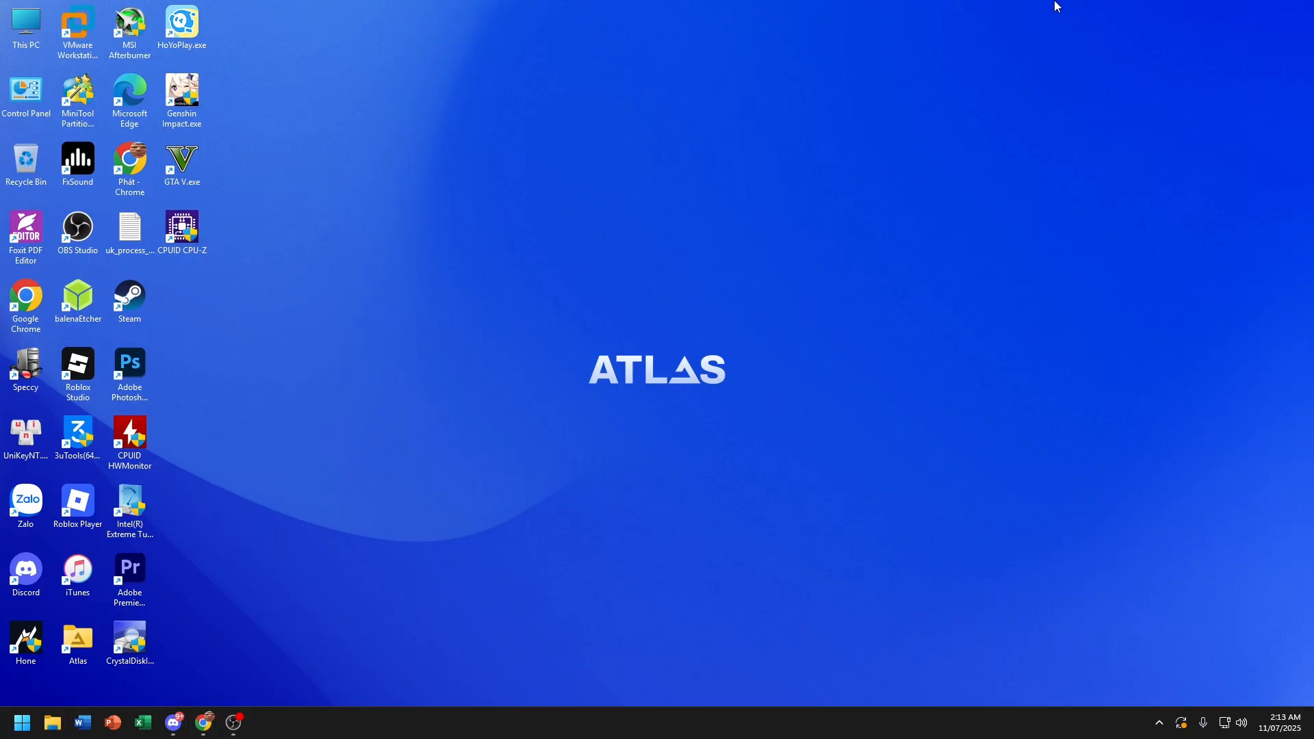
pyautogui.doubleClick(10, 27)
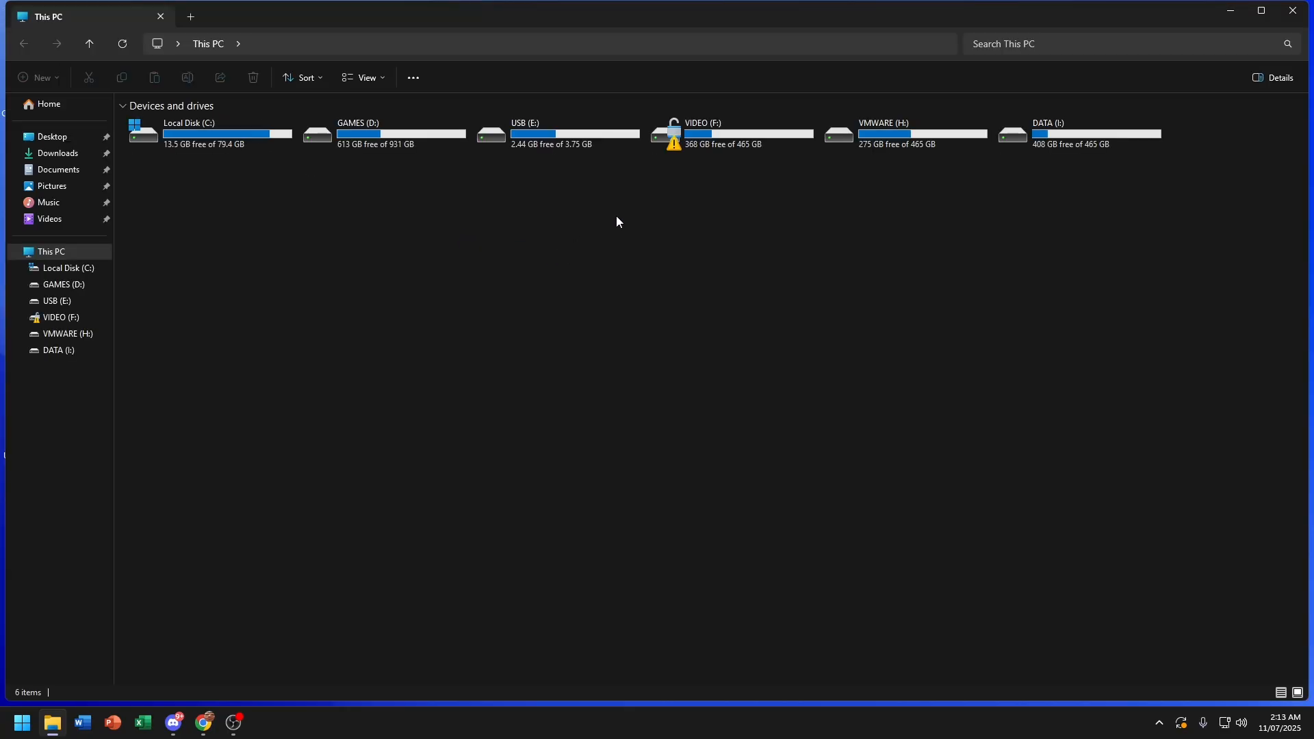
pyautogui.click(589, 134)
pyautogui.rightClick(588, 133)
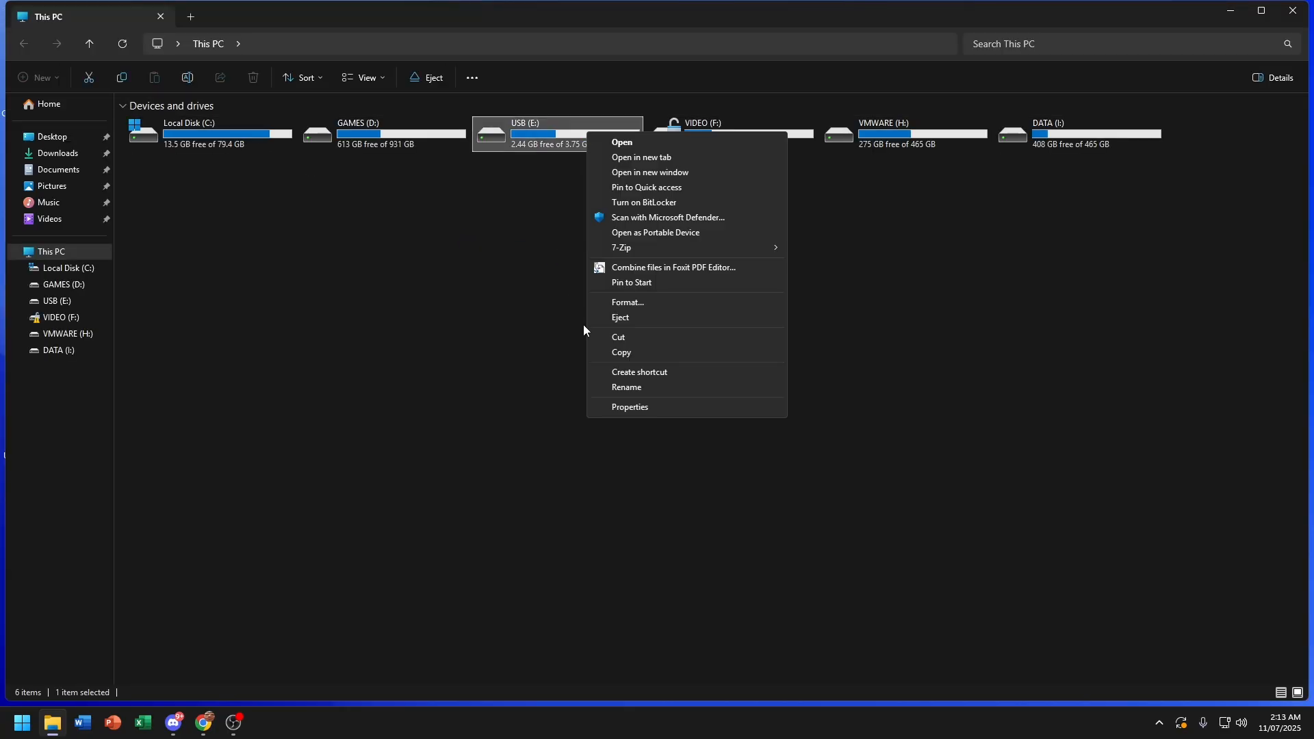
pyautogui.click(622, 302)
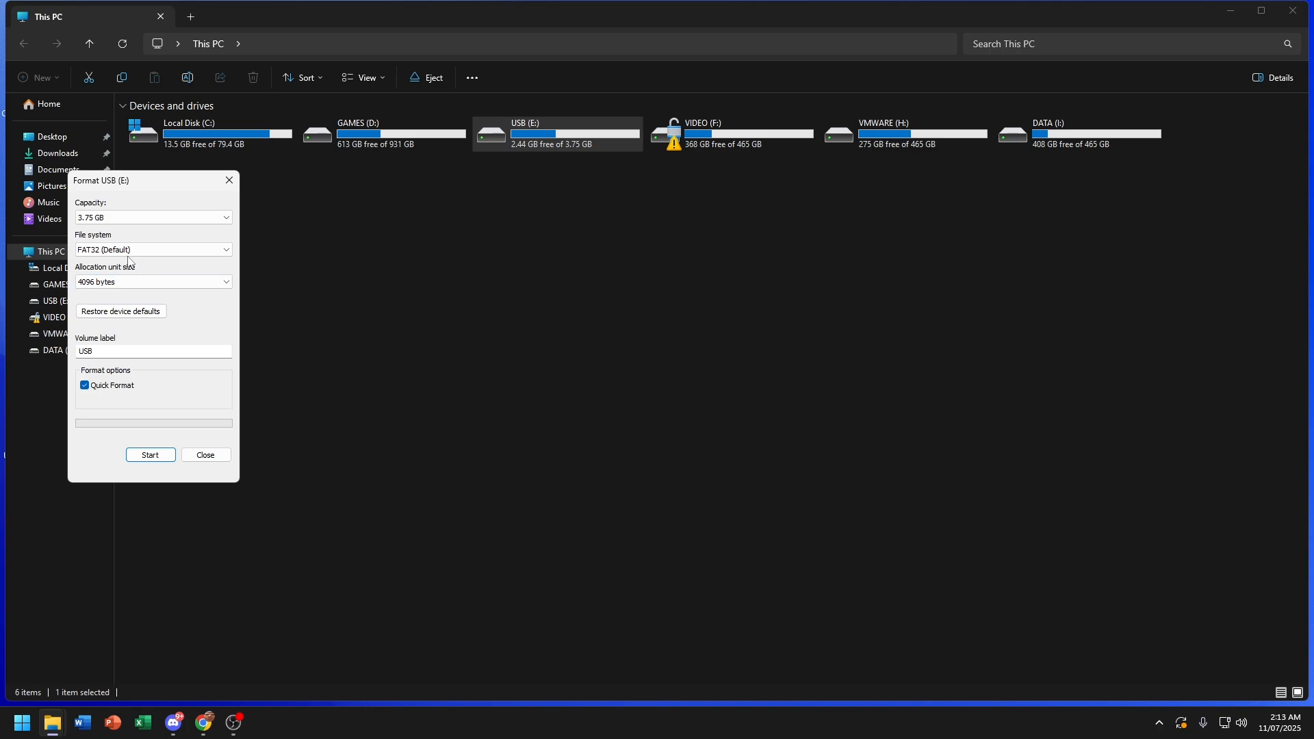
# Step: Format USB (E:) as FAT32, then go to the Downloads folder
pyautogui.click(100, 255)
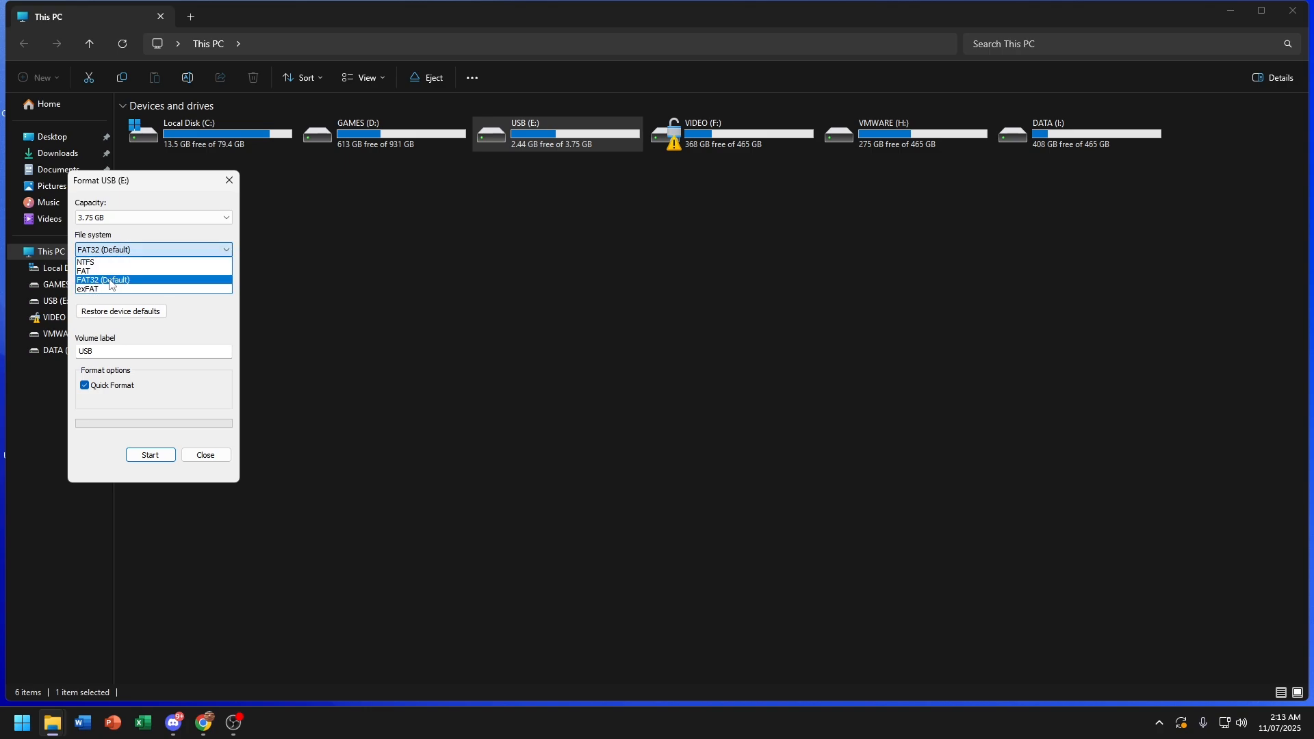
pyautogui.click(111, 282)
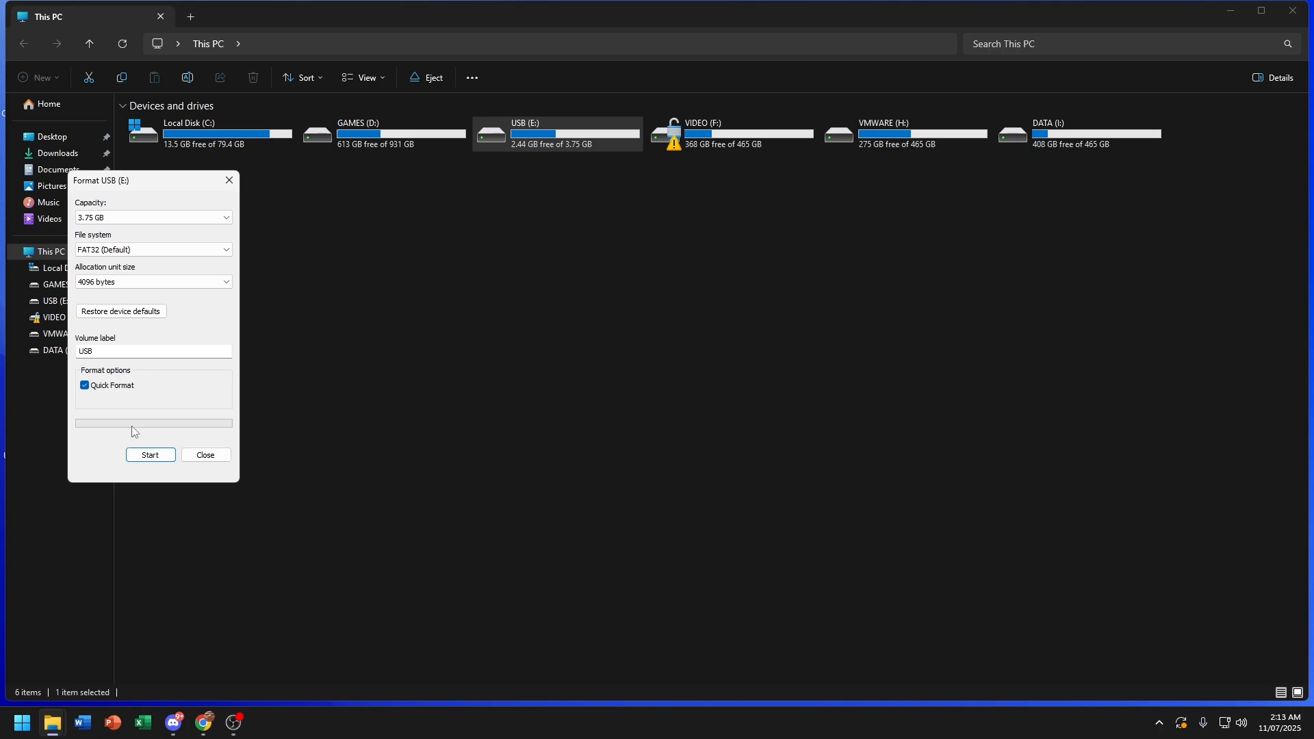
pyautogui.click(139, 456)
pyautogui.click(685, 360)
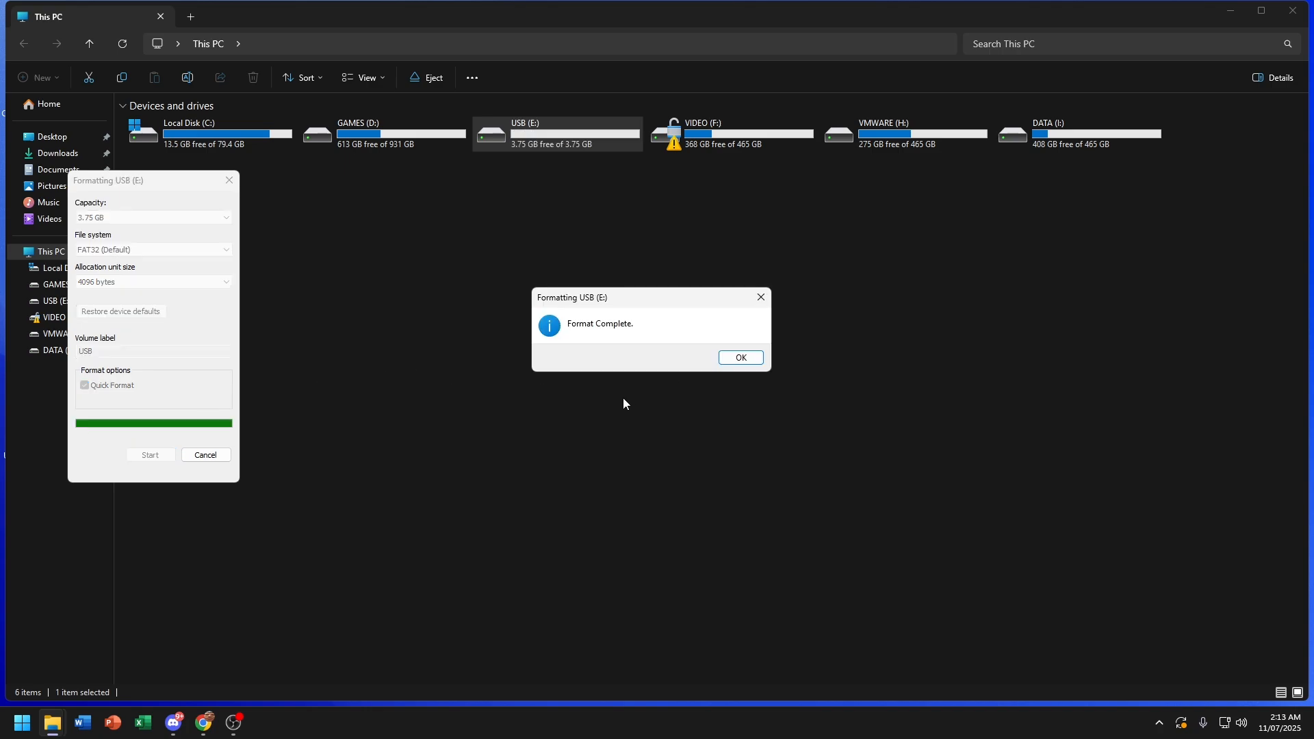
pyautogui.click(740, 357)
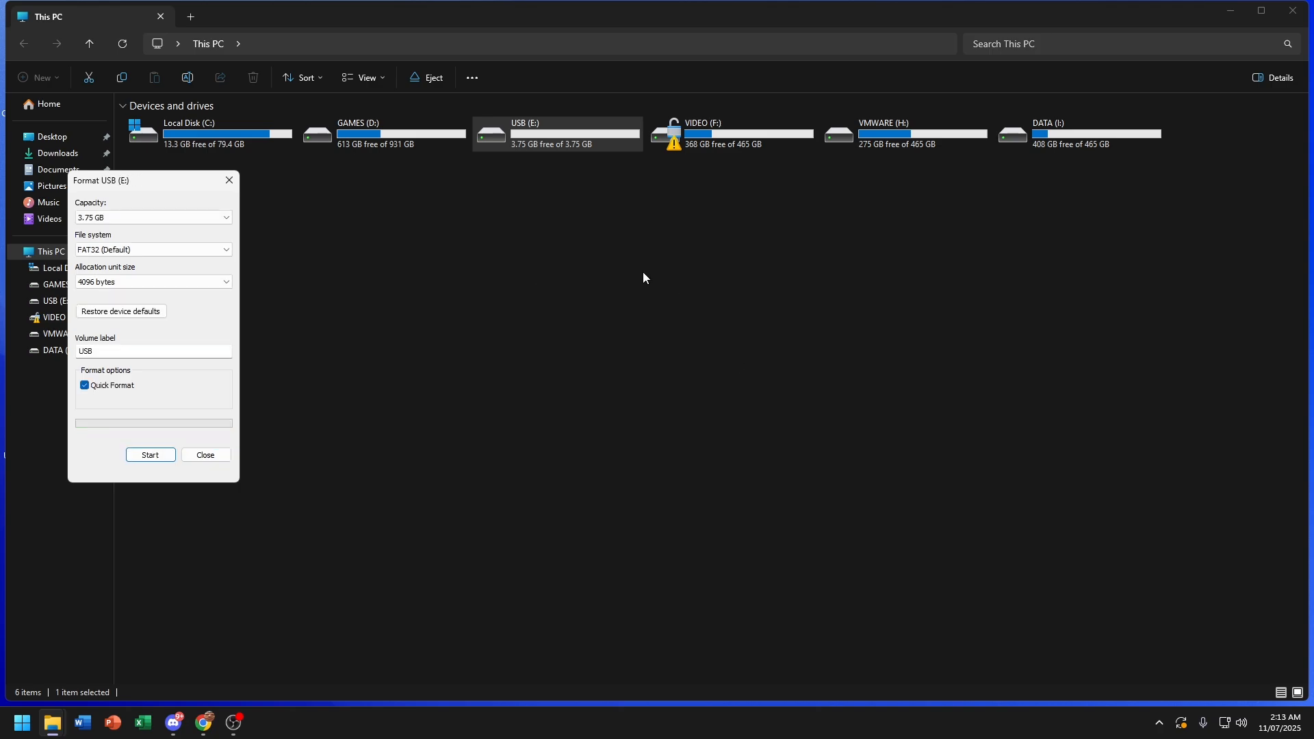
pyautogui.click(229, 179)
pyautogui.click(80, 160)
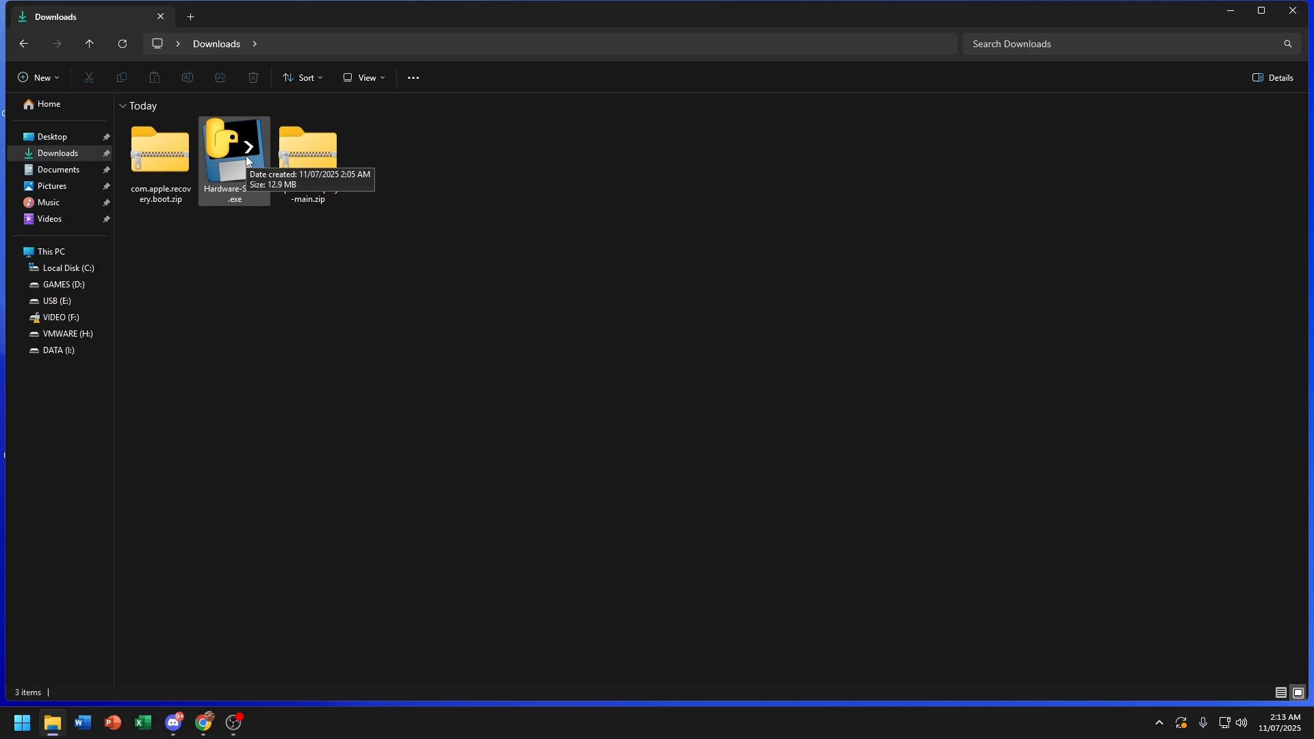
pyautogui.press('super')
pyautogui.write('Micros')
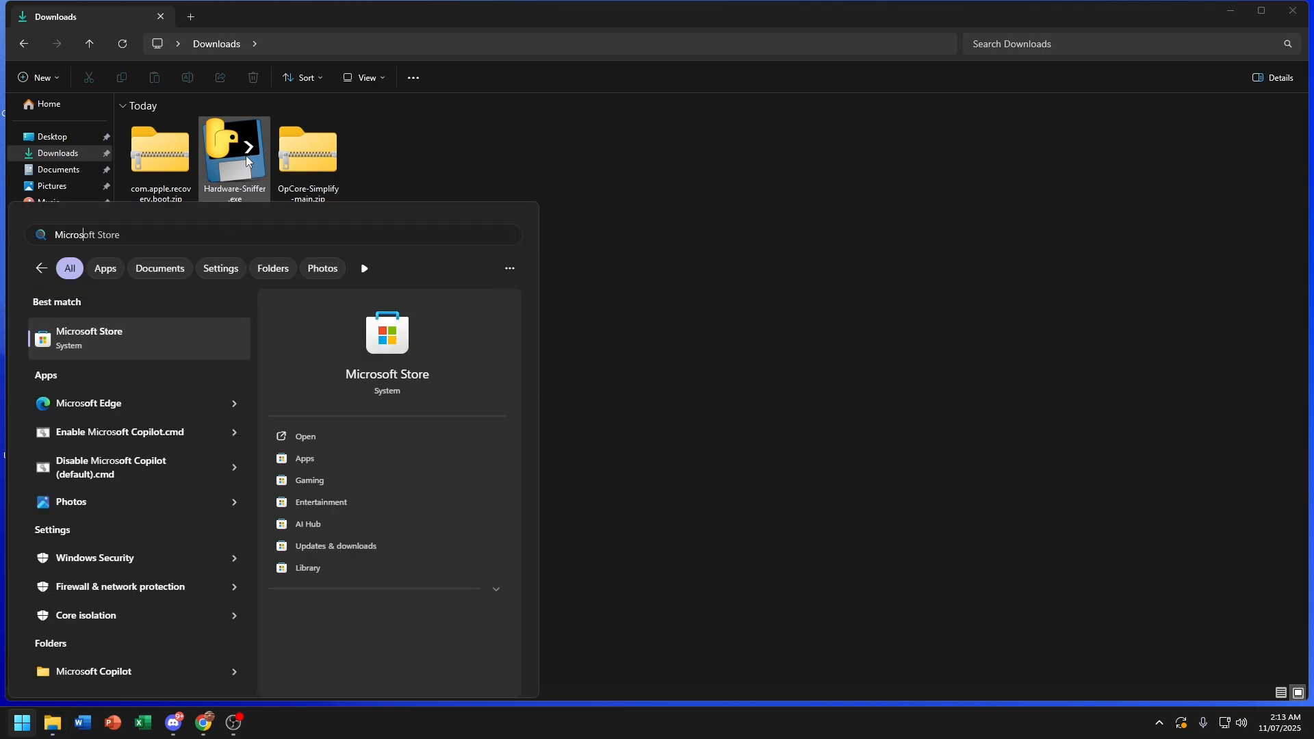
pyautogui.press('Return')
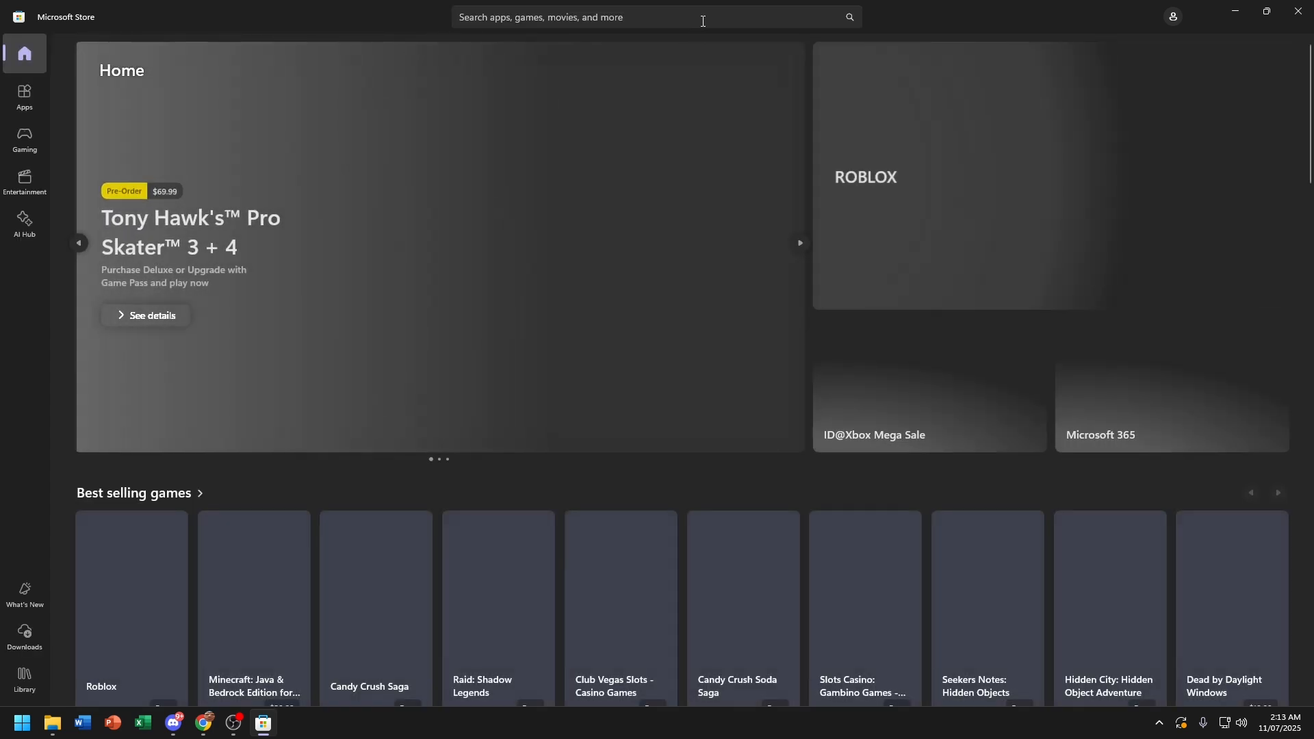
pyautogui.click(703, 21)
pyautogui.write('P')
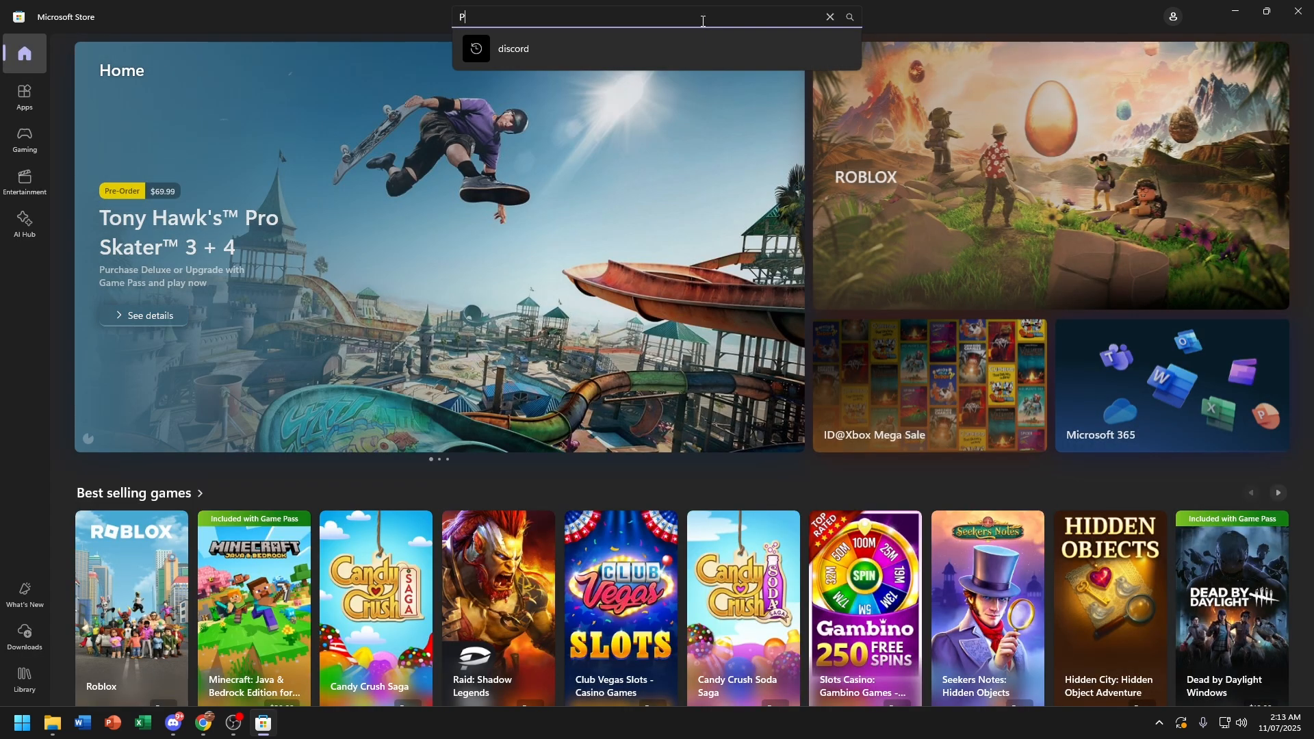
pyautogui.write('ython 3.11')
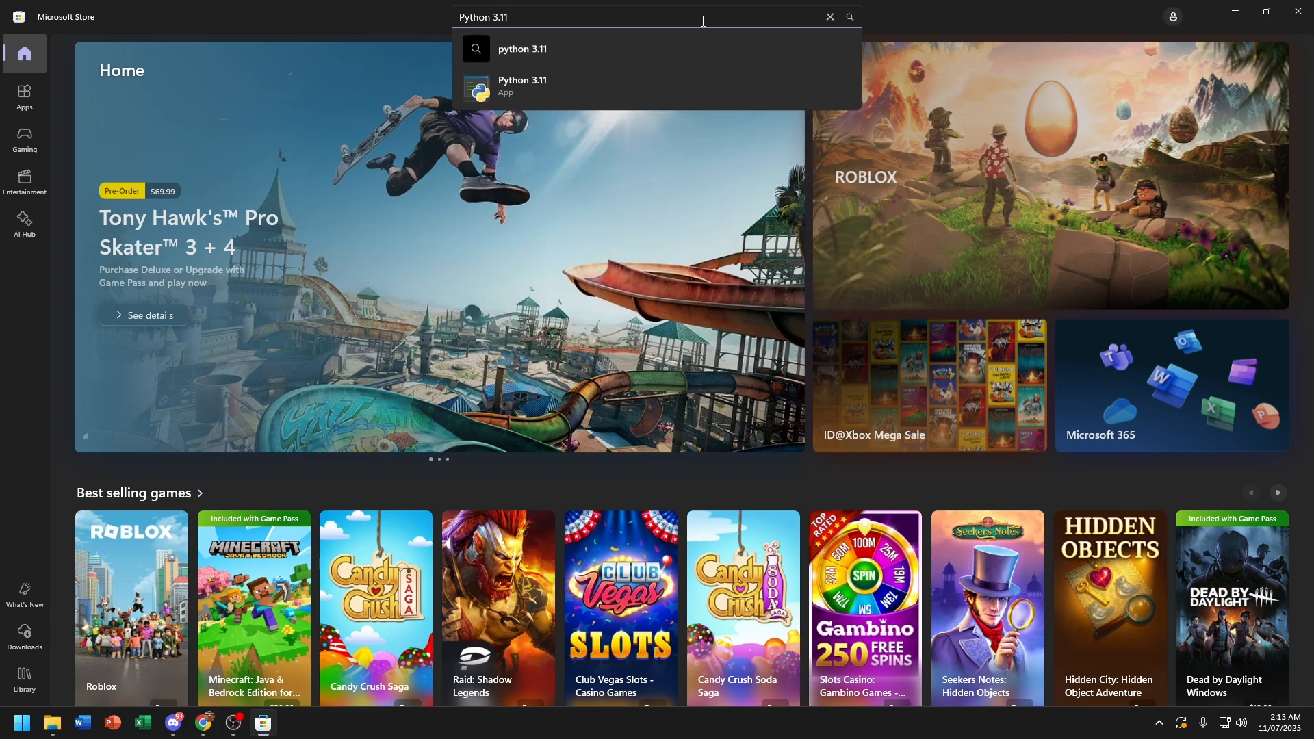
pyautogui.press('Return')
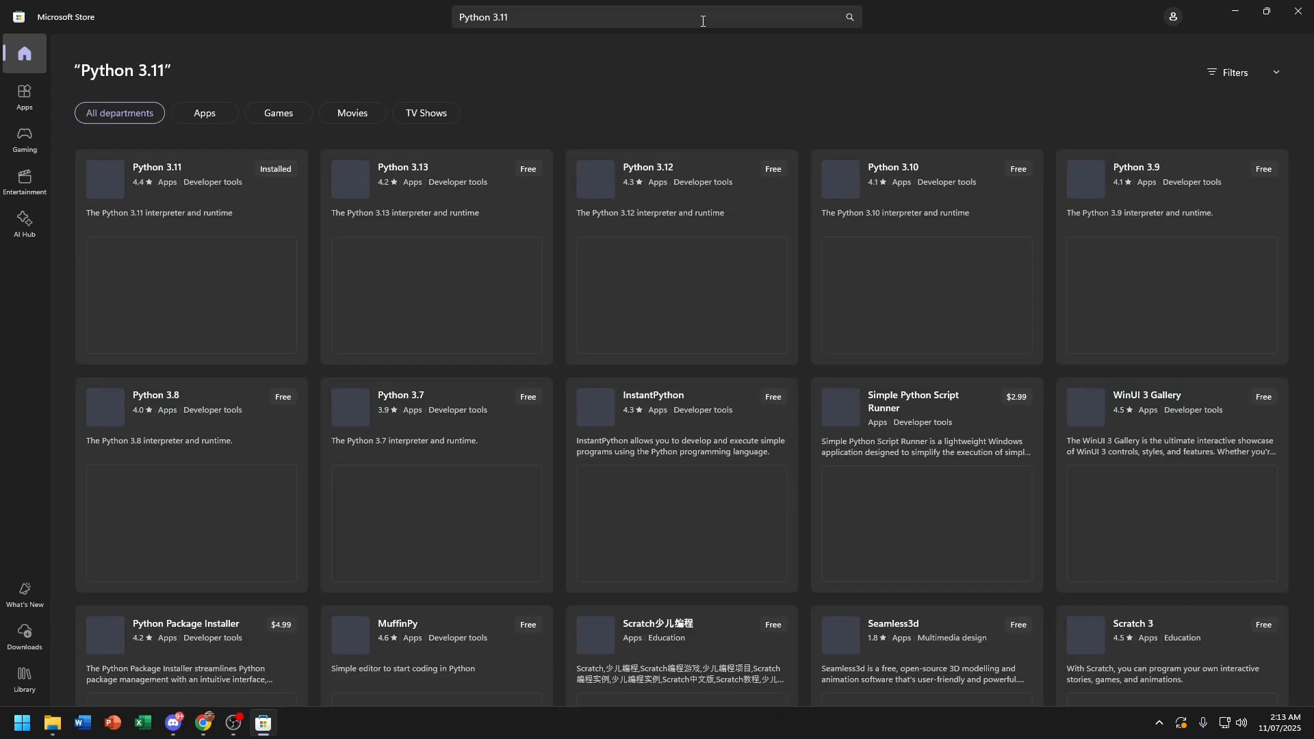
pyautogui.click(230, 202)
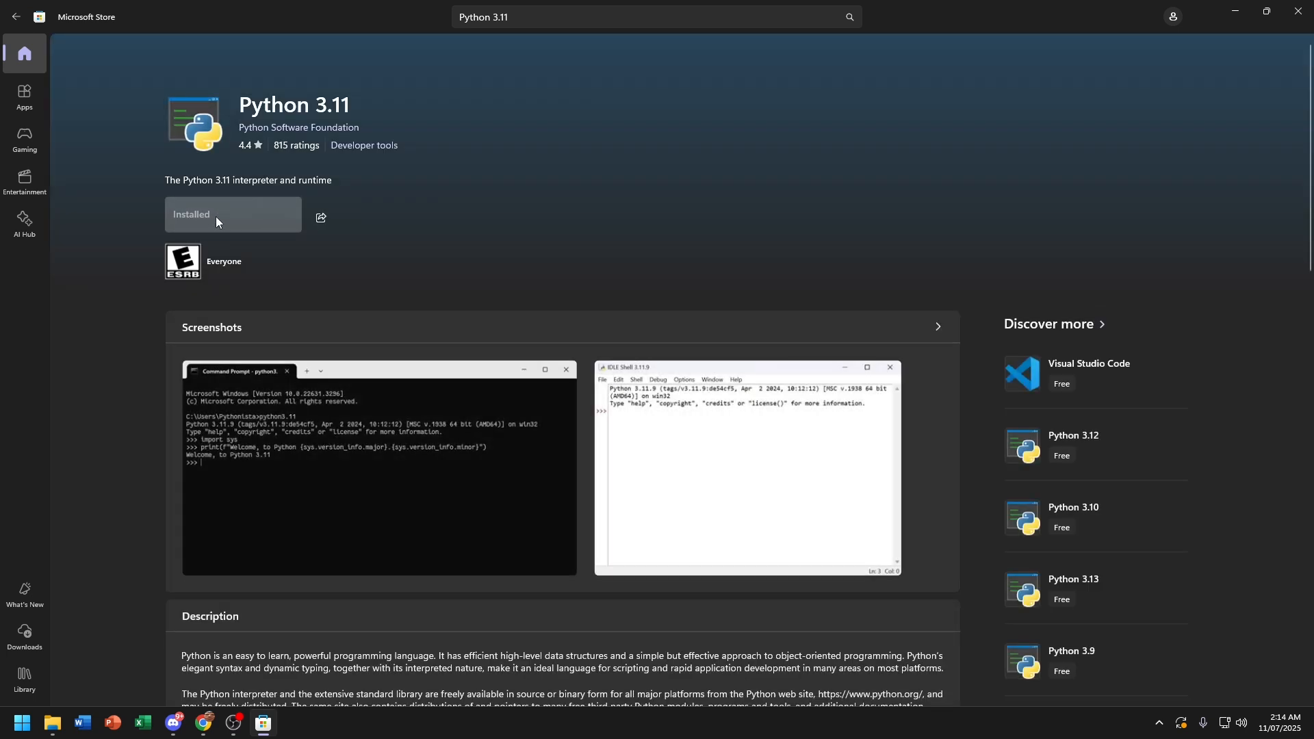
pyautogui.click(261, 219)
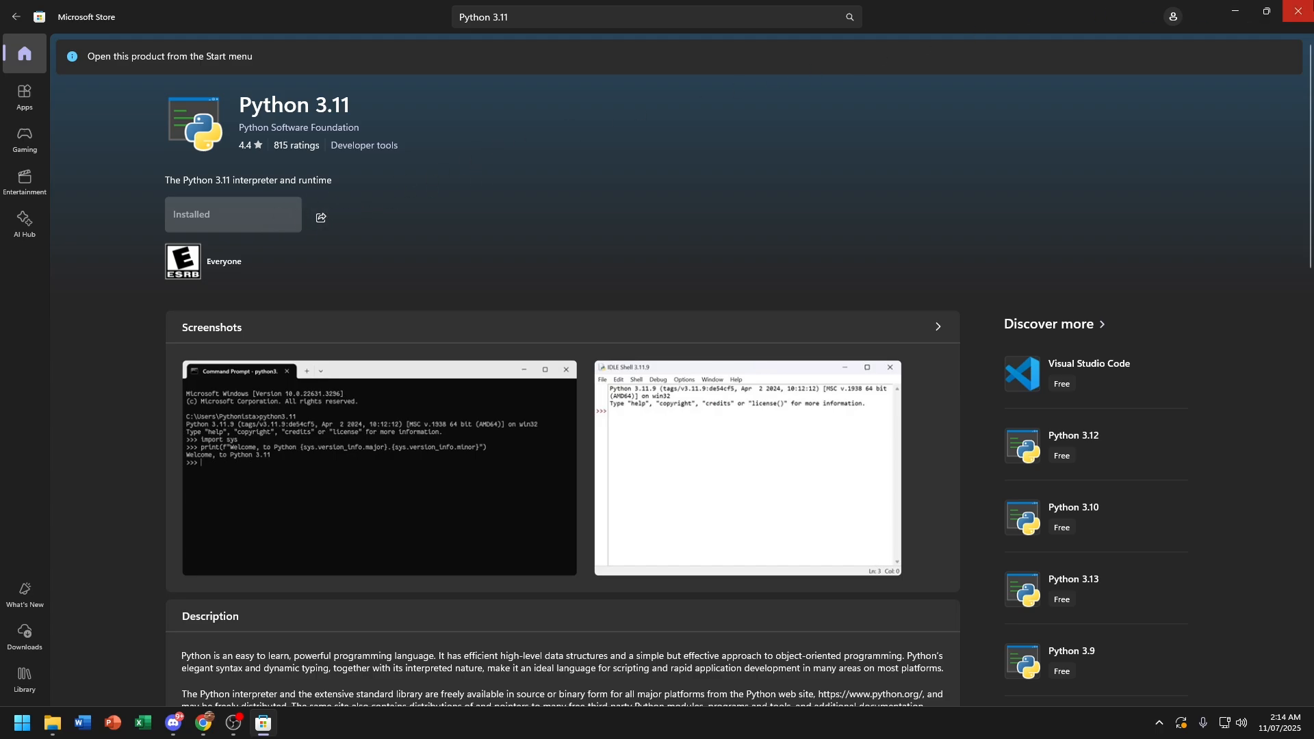
pyautogui.click(1298, 11)
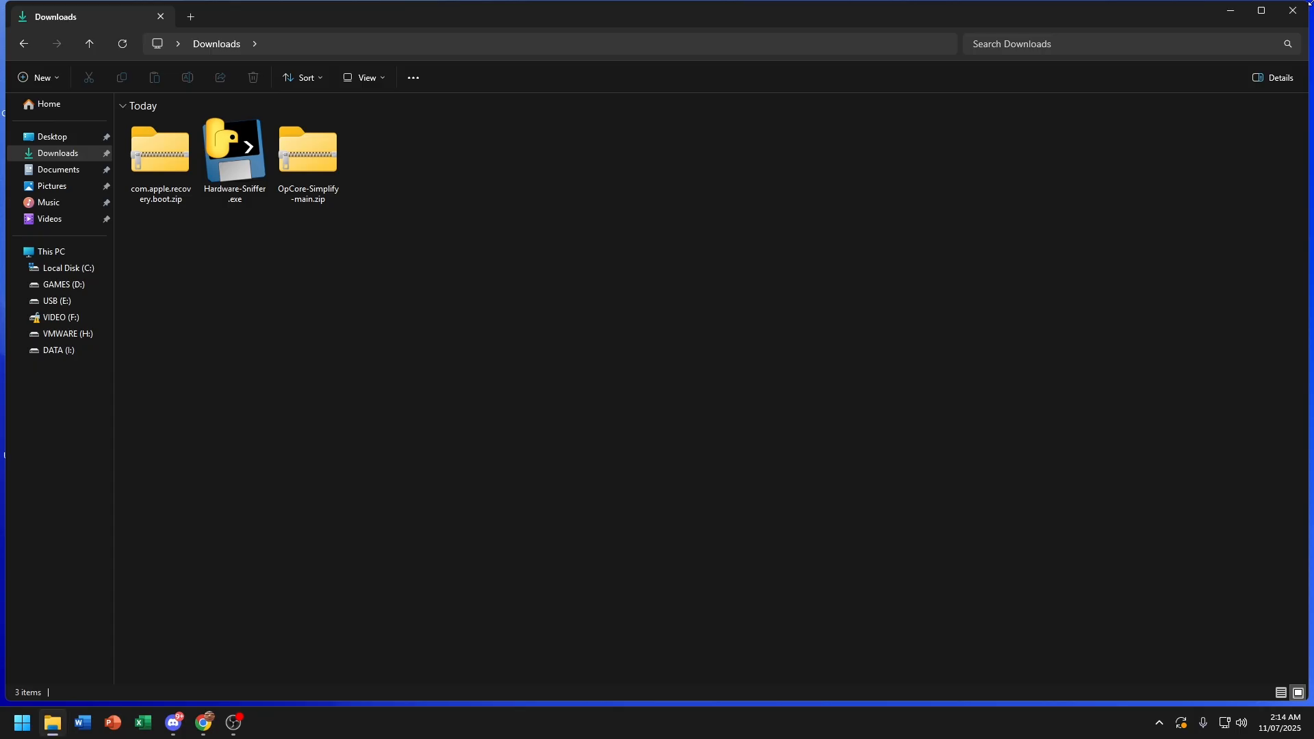
# Step: Run Hardware-Sniffer.exe as administrator, allowing it past SmartScreen with Run anyway
pyautogui.rightClick(252, 159)
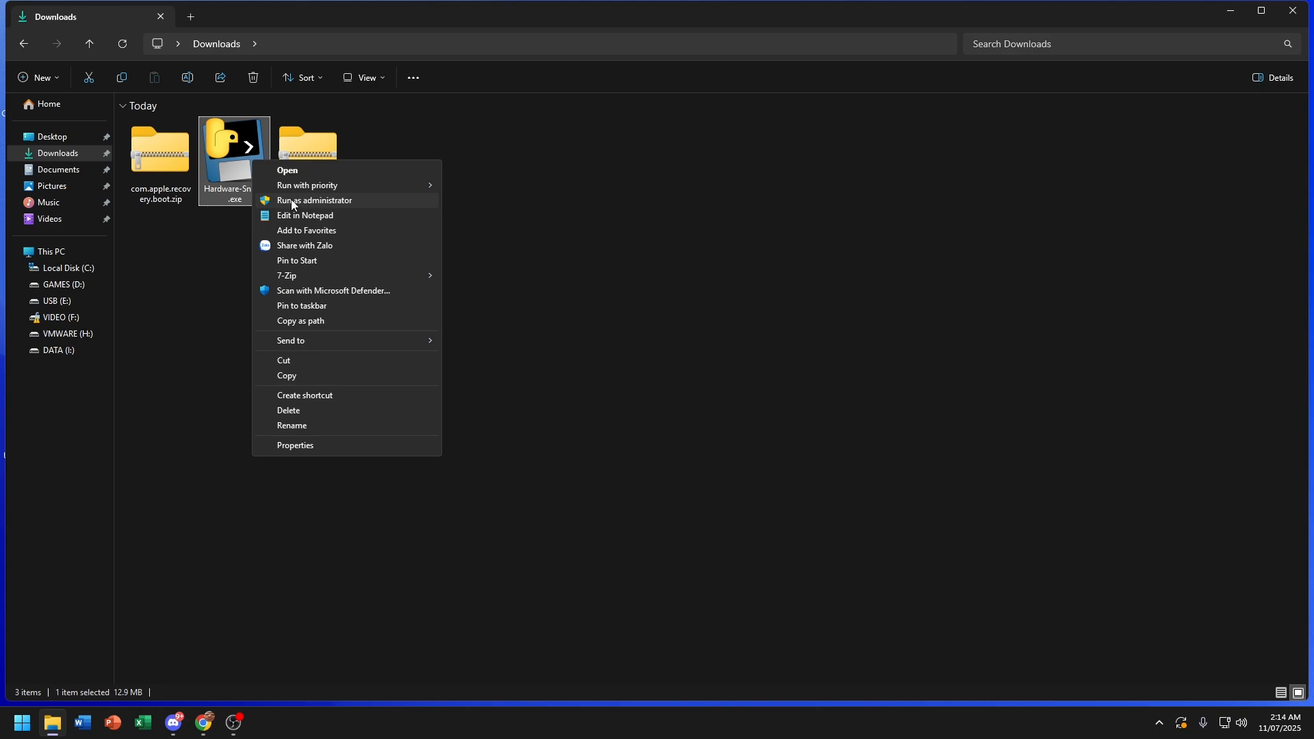
pyautogui.click(293, 200)
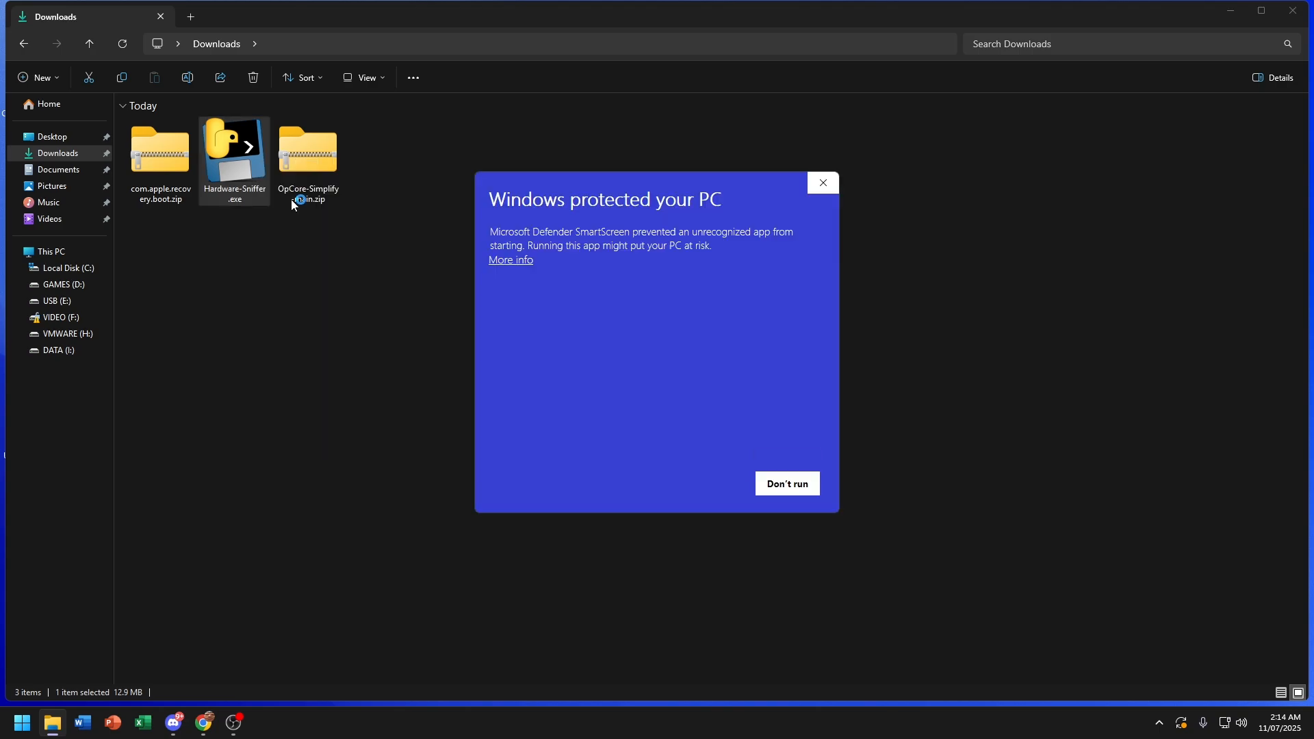
pyautogui.click(519, 270)
pyautogui.click(695, 480)
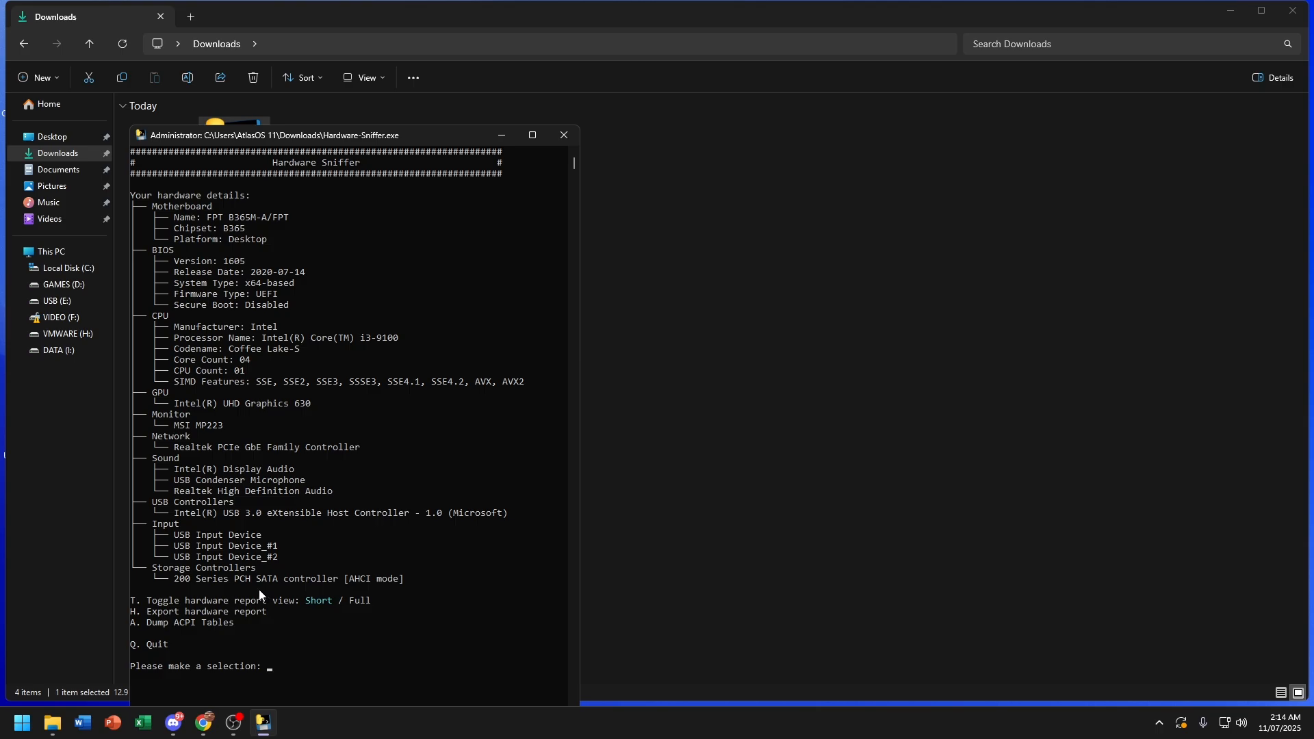
# Step: Export the hardware report (h) and dump the ACPI tables (a), then close Hardware Sniffer
pyautogui.write('h')
pyautogui.press('Return')
pyautogui.write('a')
pyautogui.press('Return')
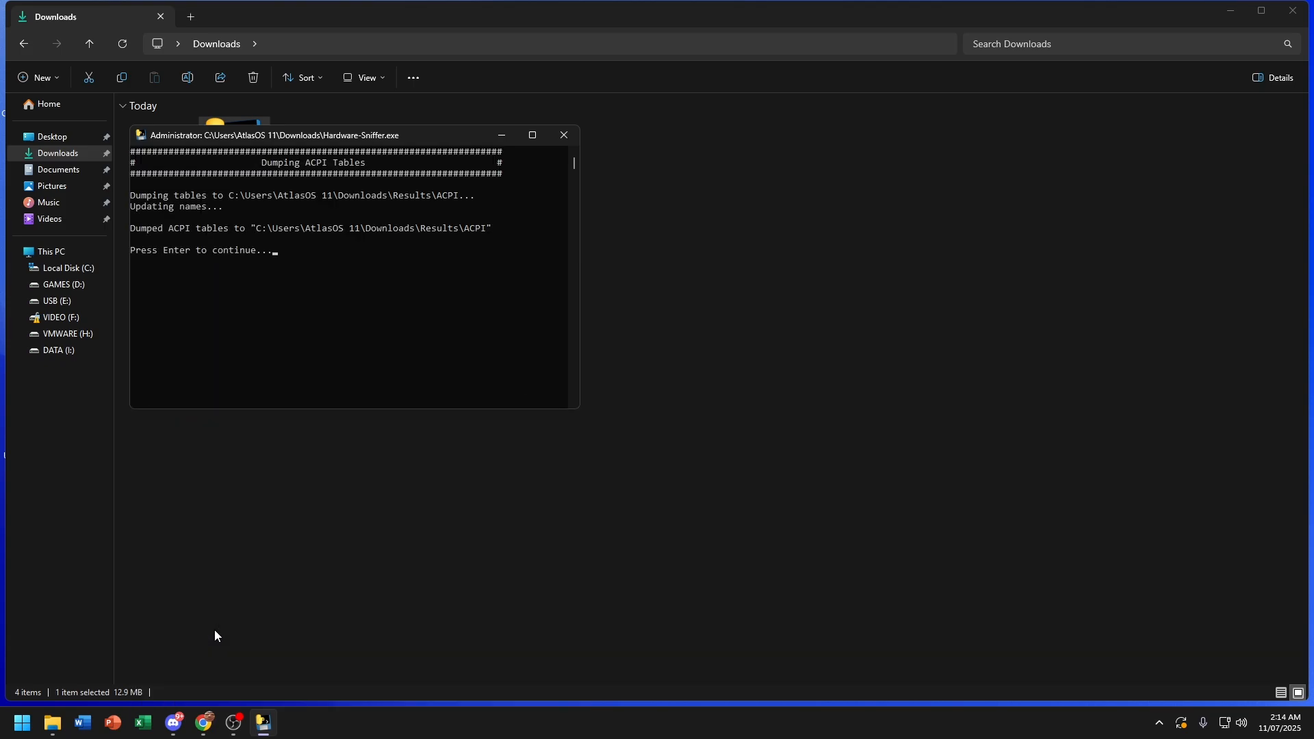
pyautogui.press('Return')
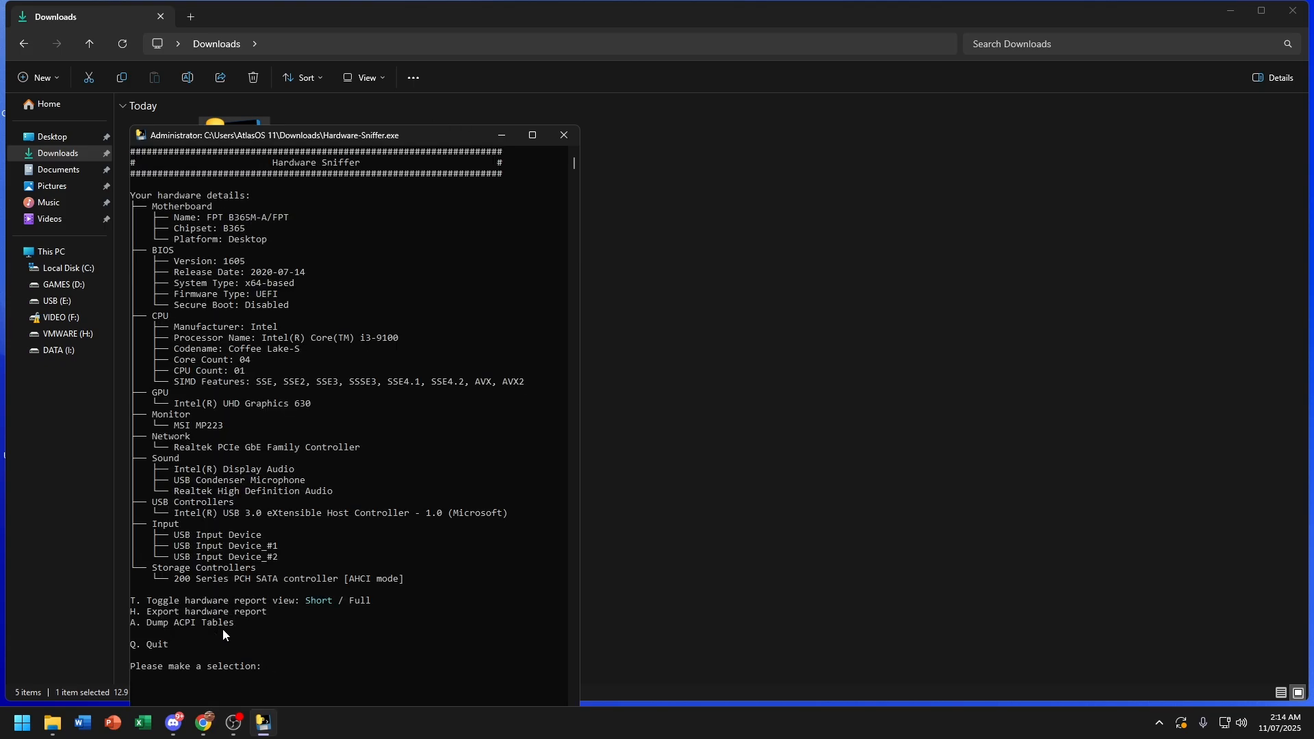
pyautogui.click(564, 135)
pyautogui.click(530, 216)
# Step: Run acpidump.exe from Downloads as administrator
pyautogui.rightClick(488, 175)
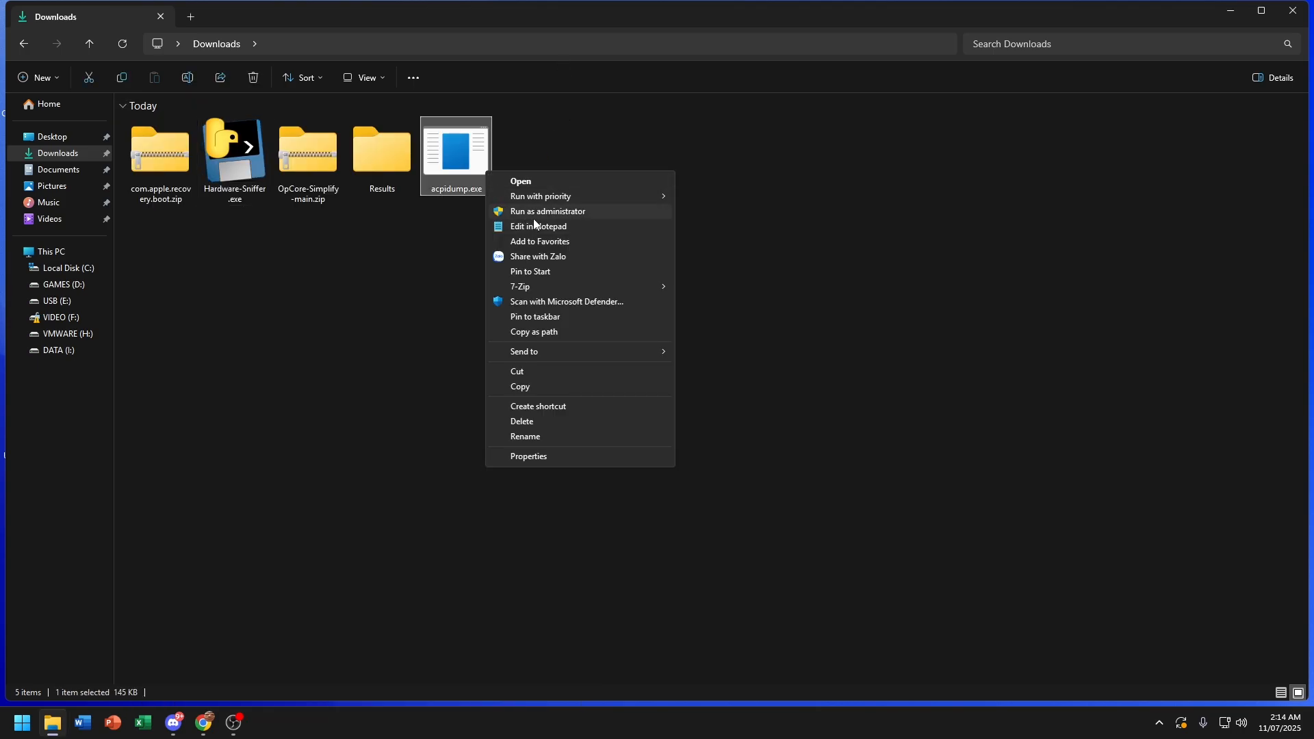
pyautogui.click(534, 219)
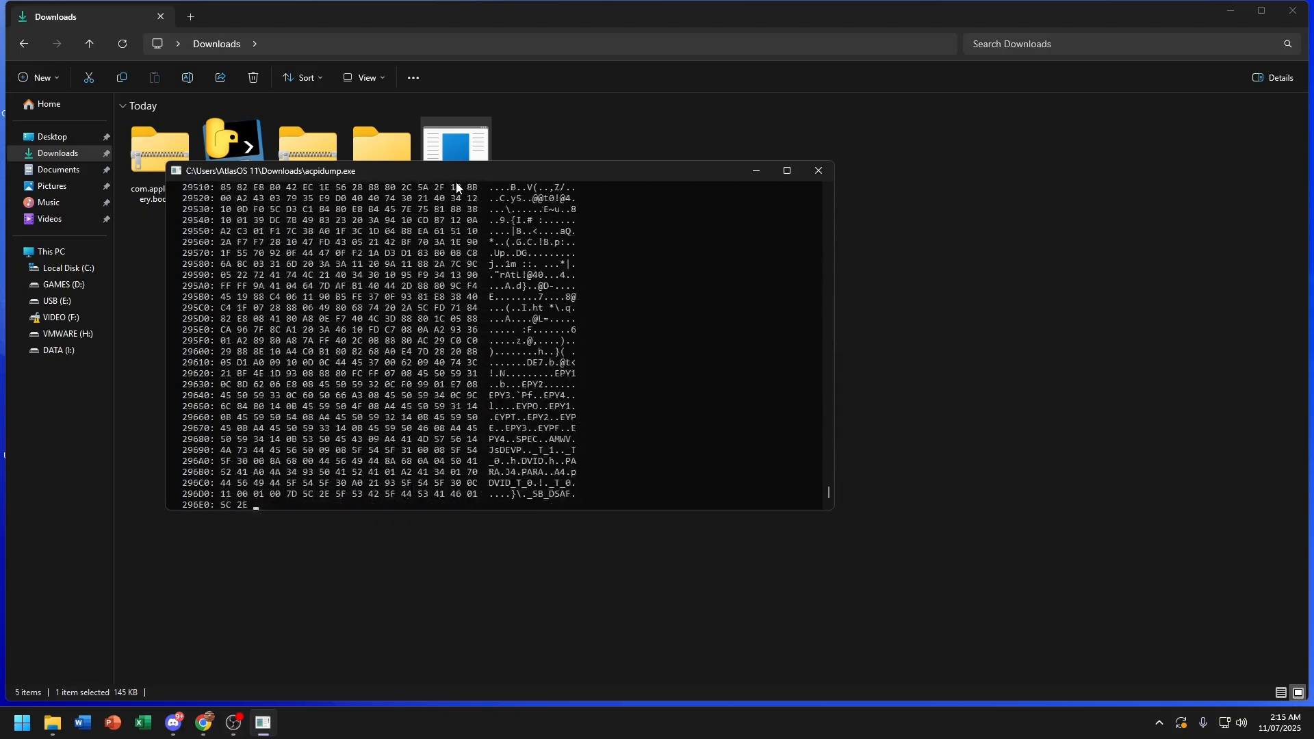
# Step: Use 7-Zip 'Extract to' on com.apple.recovery.boot.zip and OpCore-Simplify-main.zip, each into its own folder
pyautogui.click(346, 261)
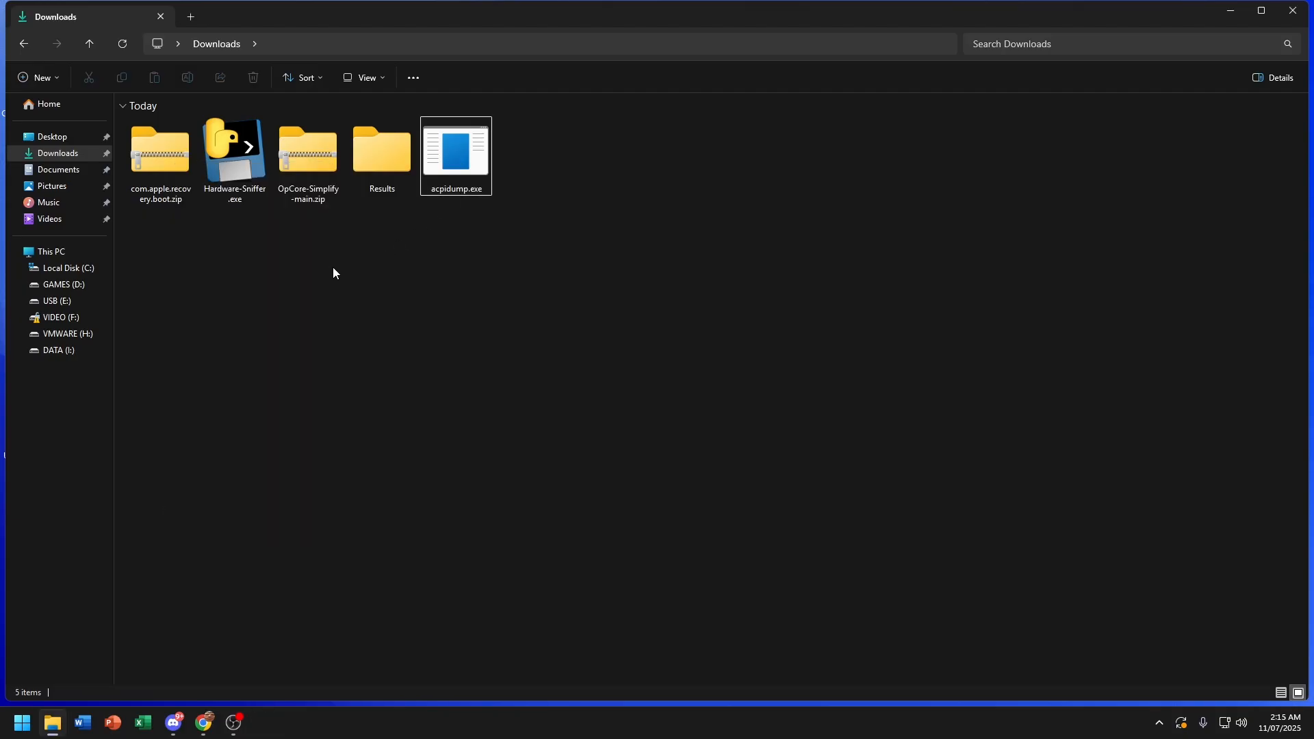
pyautogui.rightClick(166, 175)
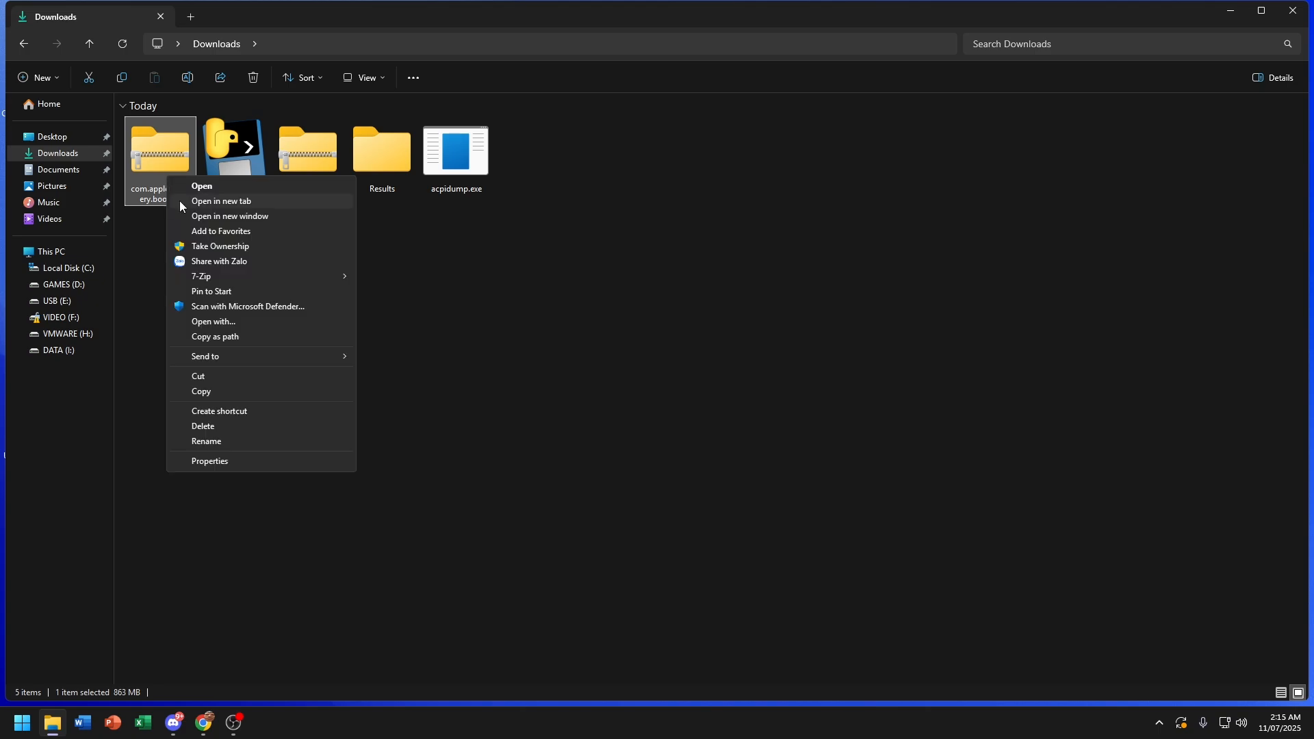
pyautogui.moveTo(349, 282)
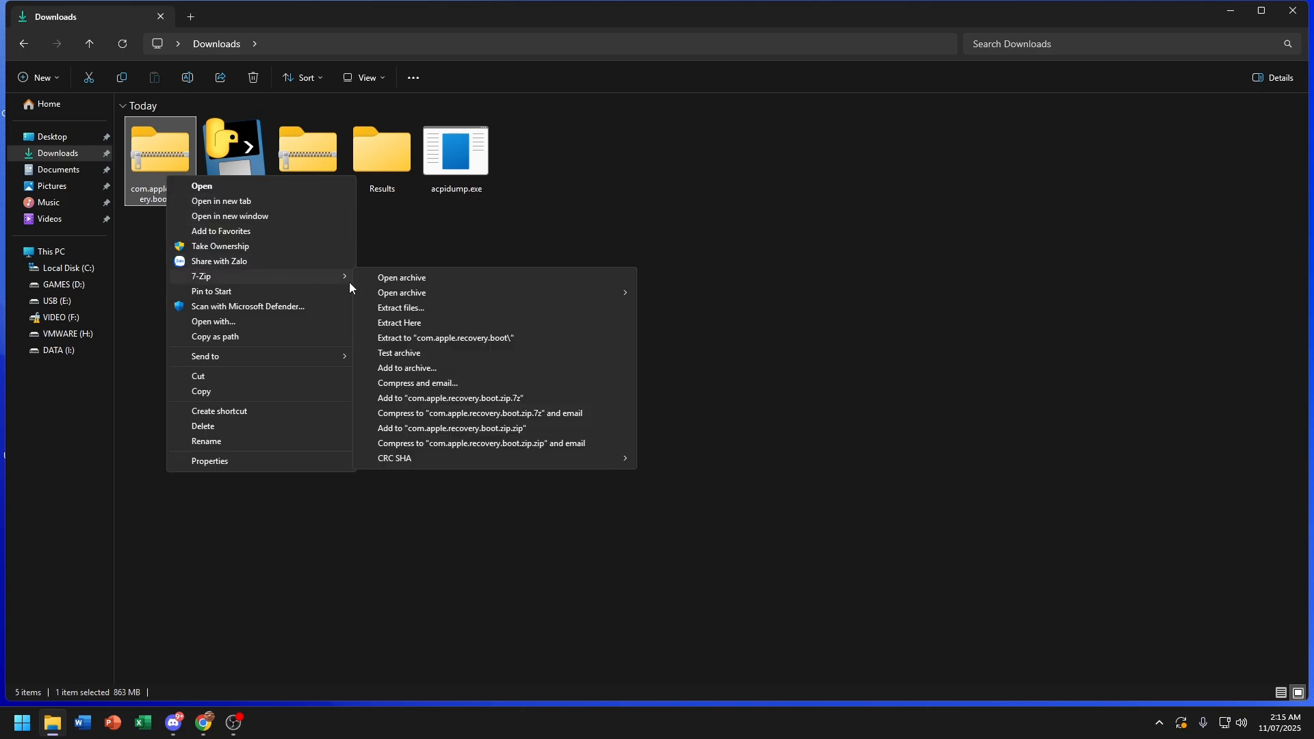
pyautogui.click(488, 342)
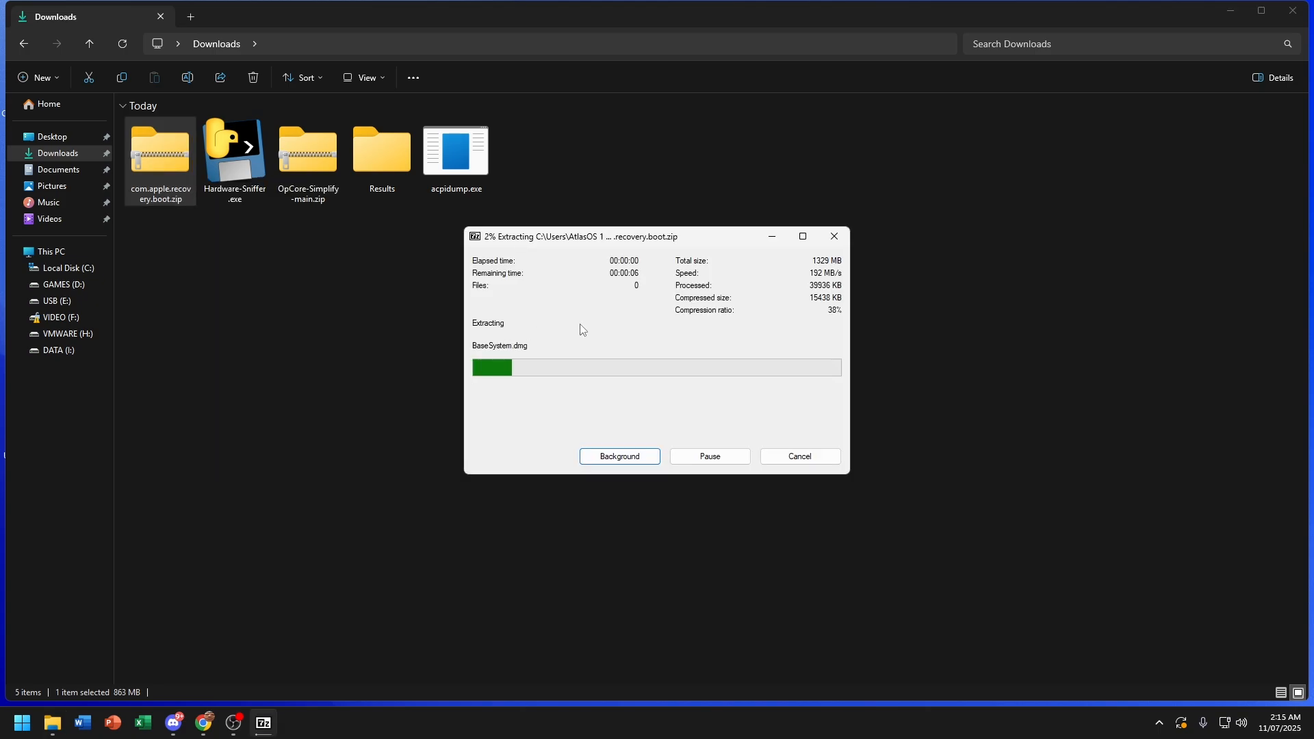
pyautogui.rightClick(306, 146)
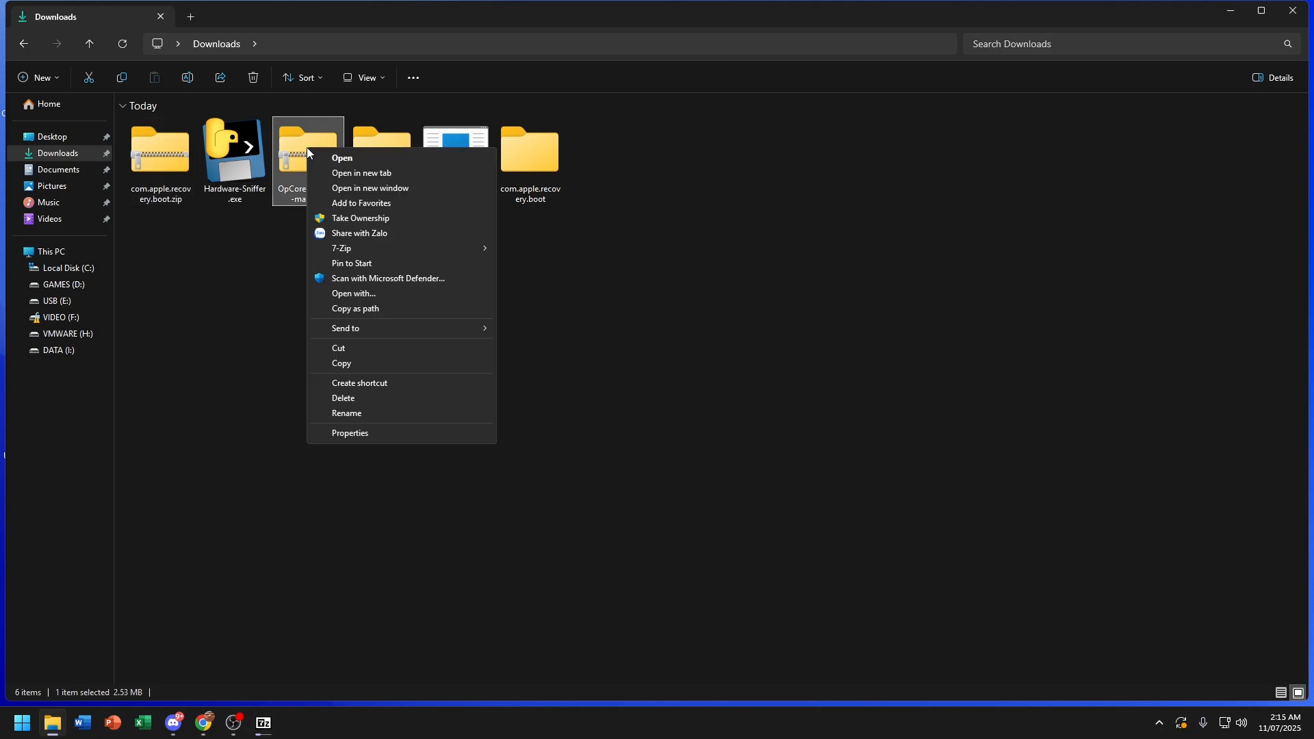
pyautogui.moveTo(343, 248)
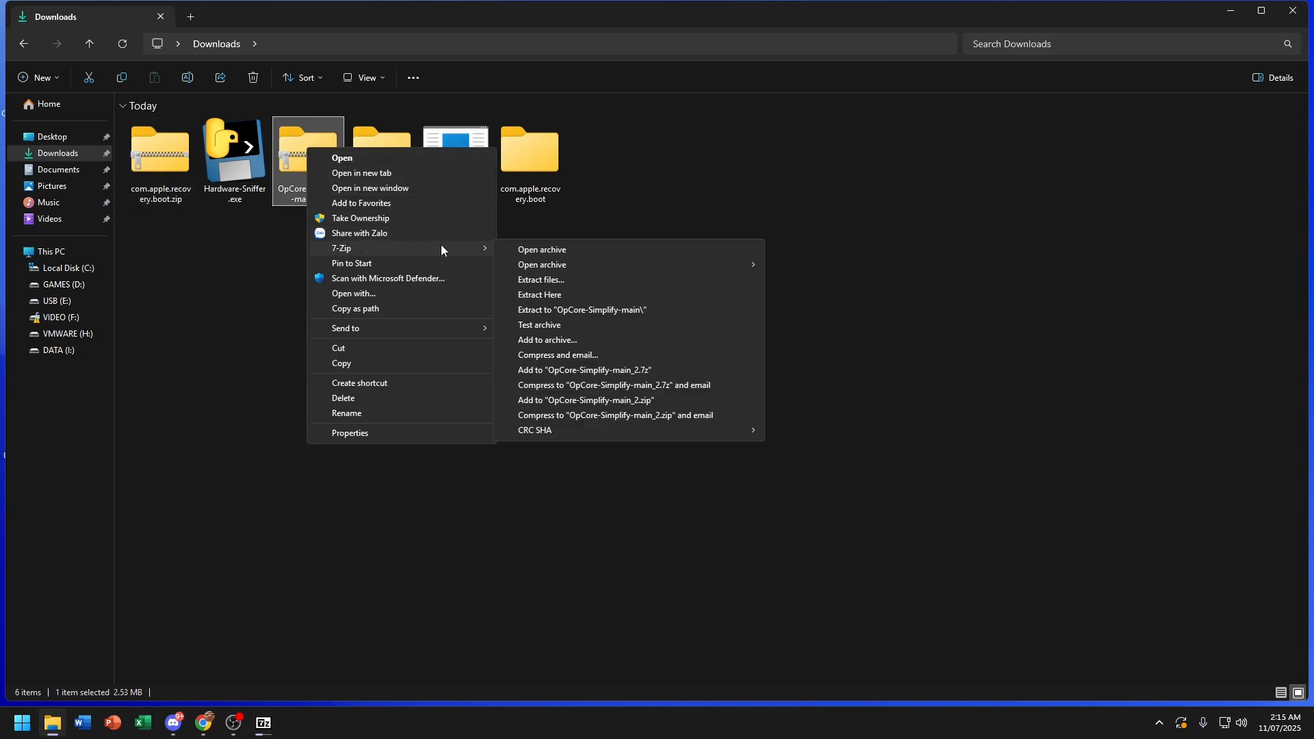
pyautogui.click(561, 312)
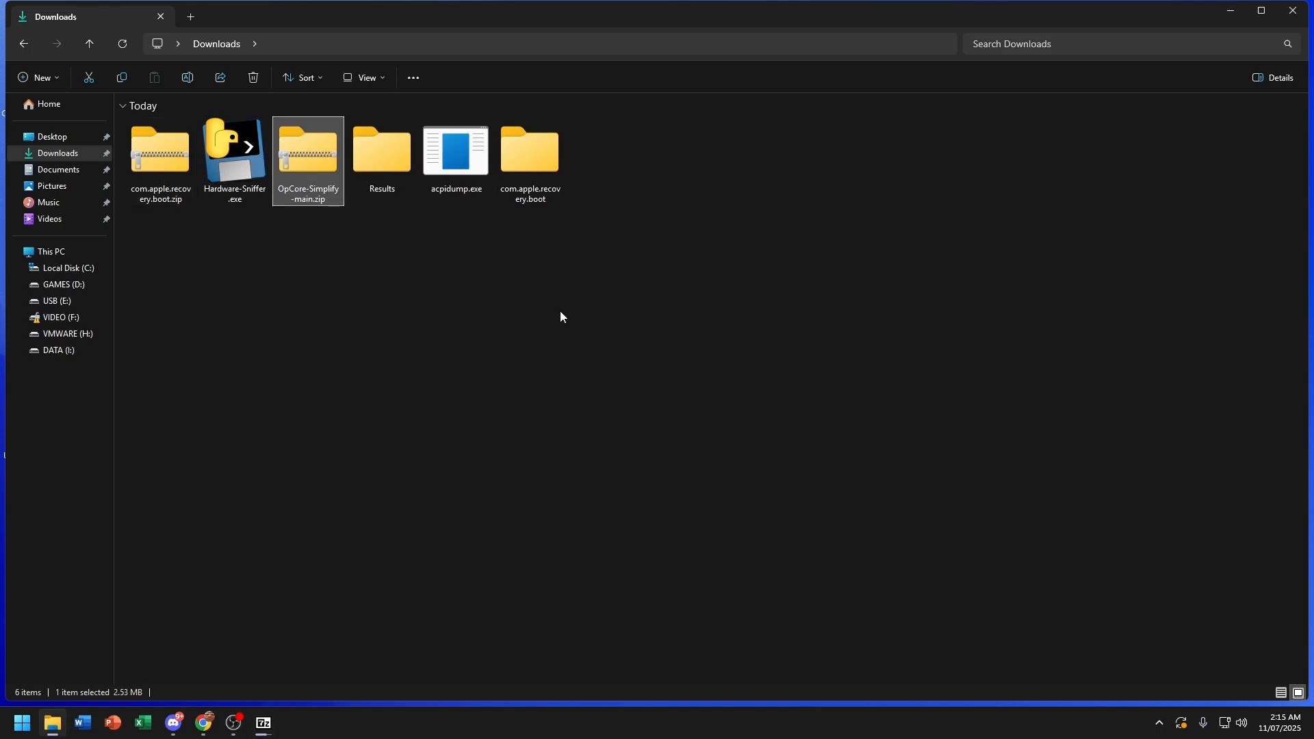
pyautogui.click(561, 317)
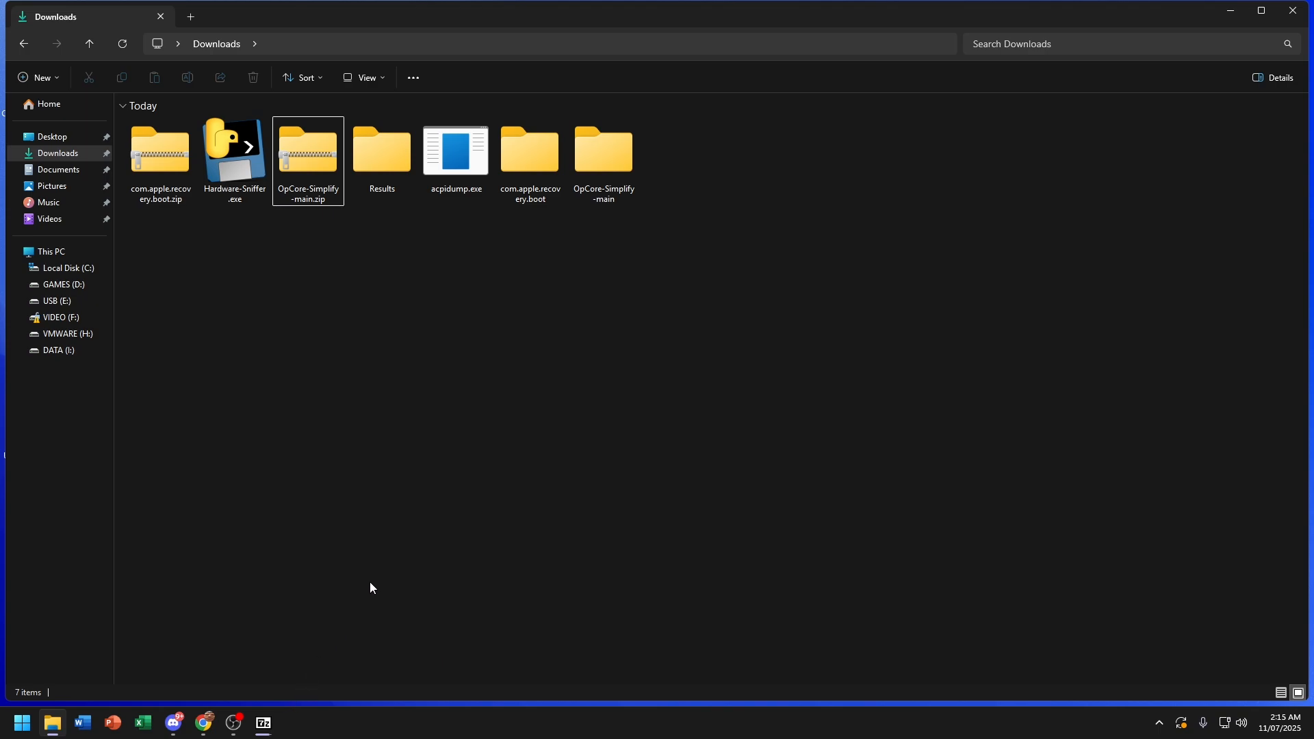
# Step: Run OpCore-Simplify.bat from OpCore-Simplify-main as administrator and answer n at the update prompt
pyautogui.doubleClick(635, 154)
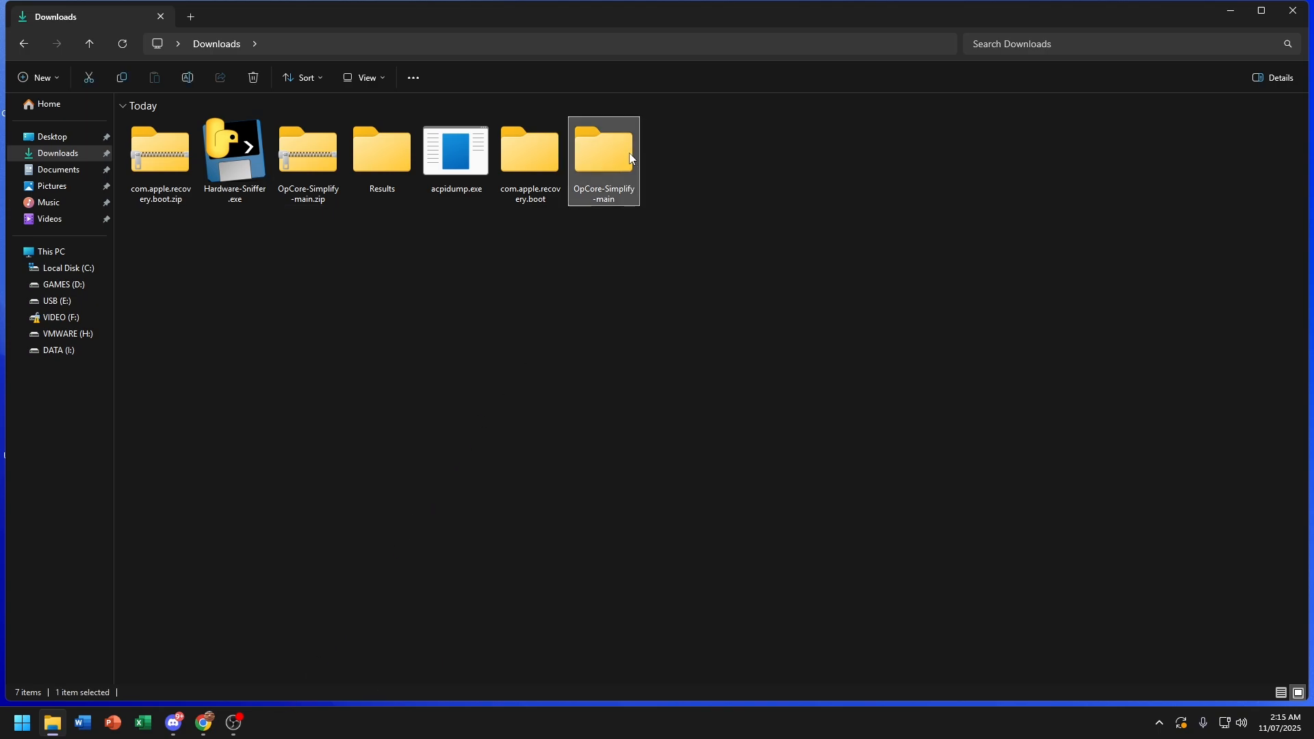
pyautogui.rightClick(333, 190)
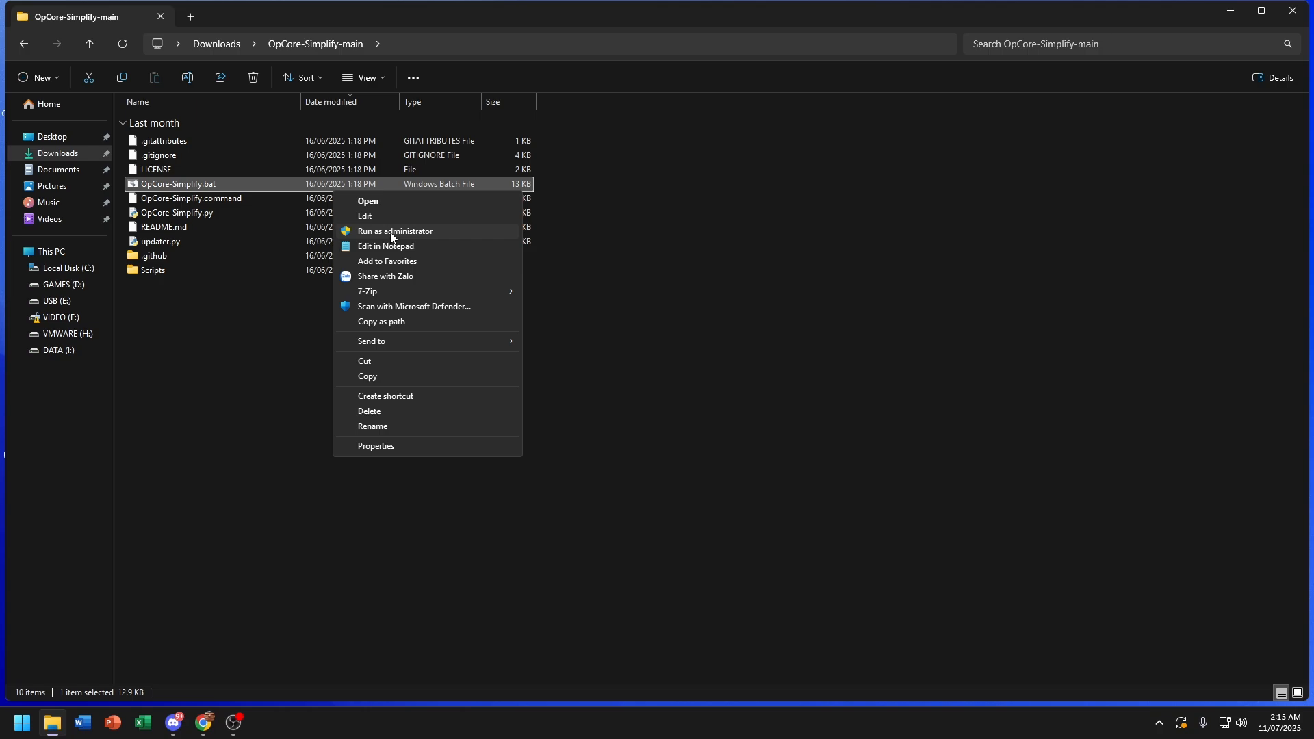
pyautogui.click(392, 233)
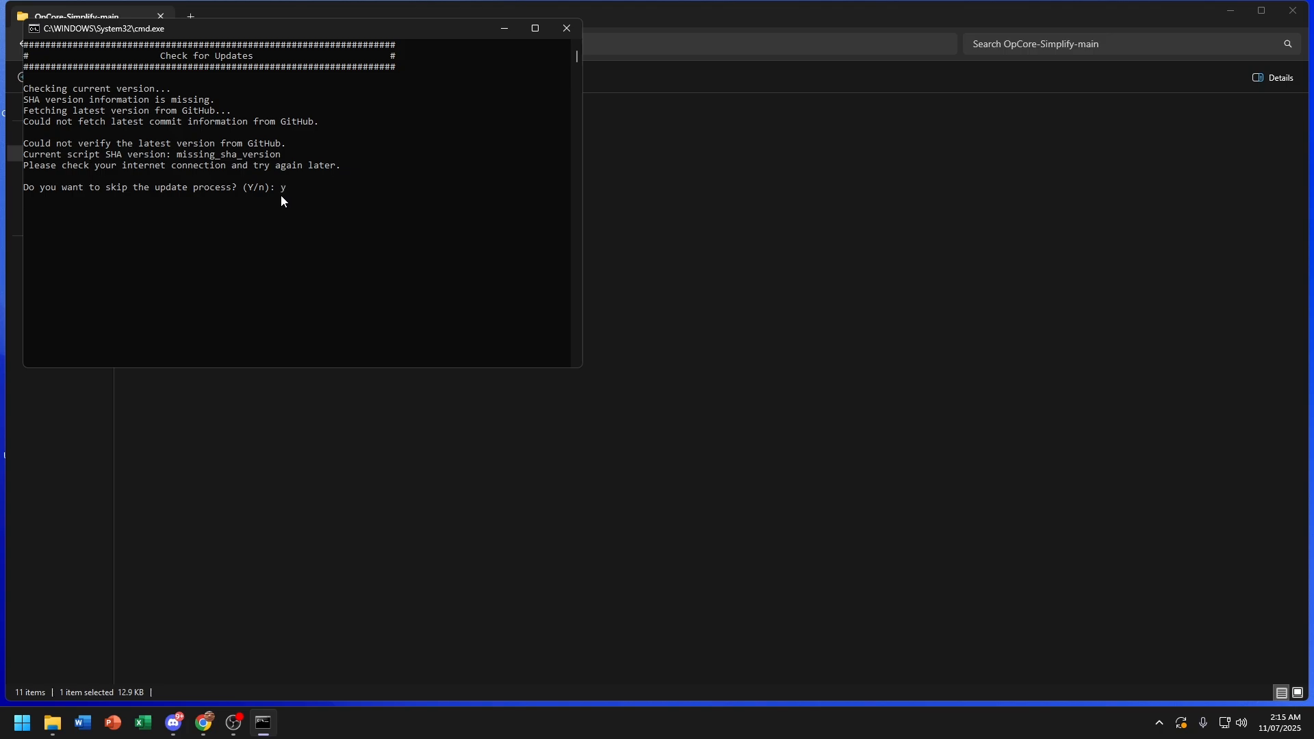
pyautogui.press('BackSpace')
pyautogui.write('n')
pyautogui.press('Return')
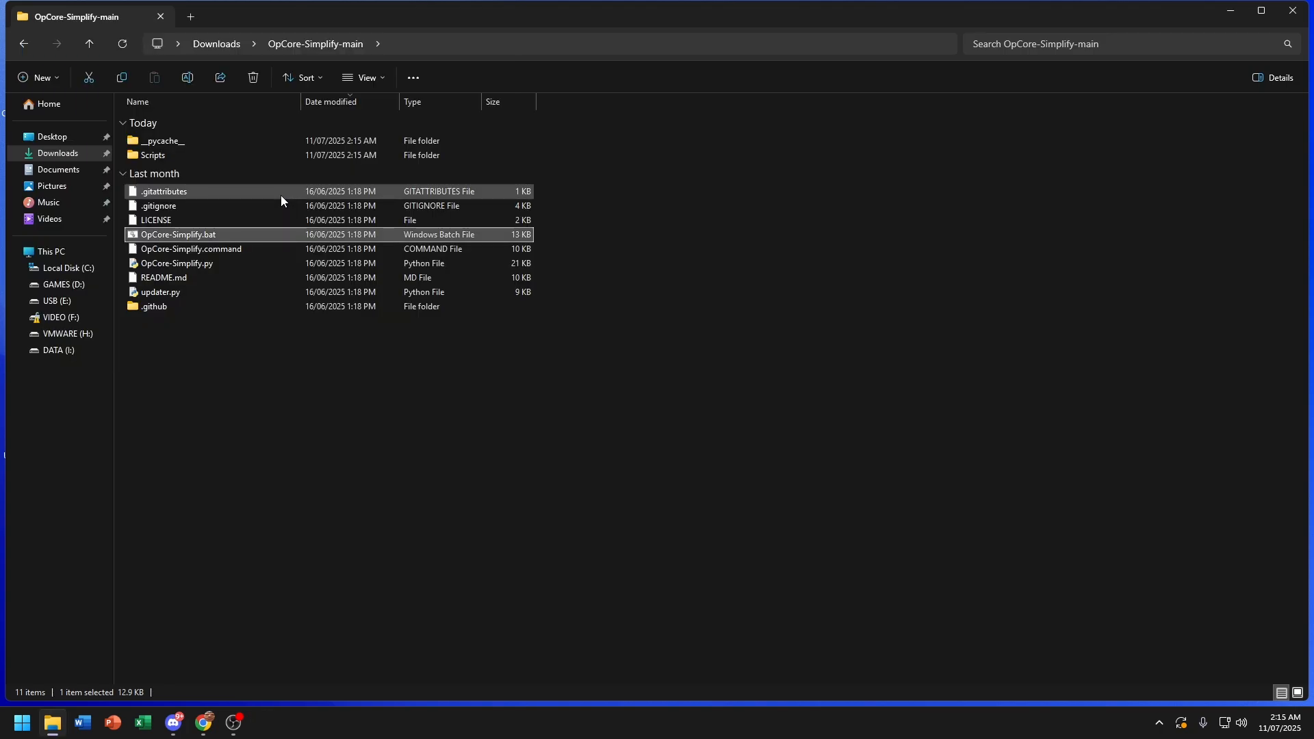
# Step: Relaunch OpCore-Simplify.bat as administrator and answer y to skip the update check
pyautogui.rightClick(235, 154)
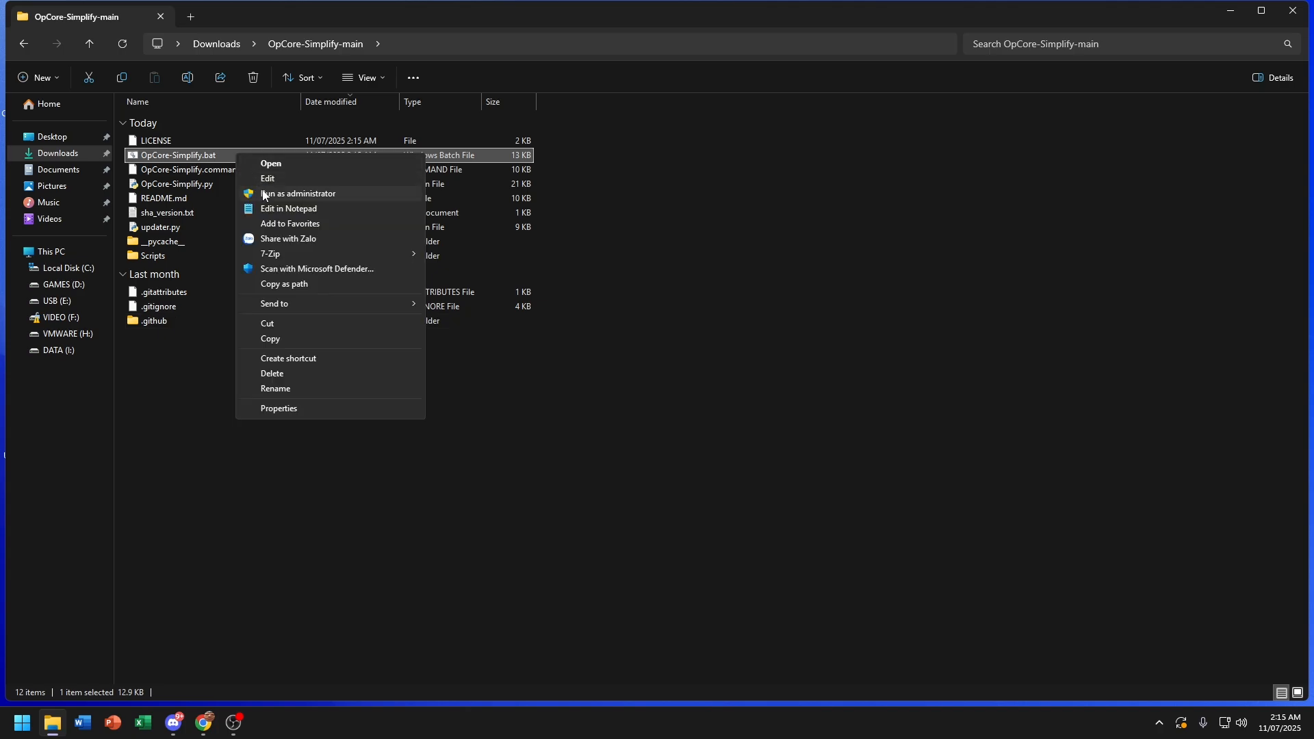
pyautogui.click(264, 197)
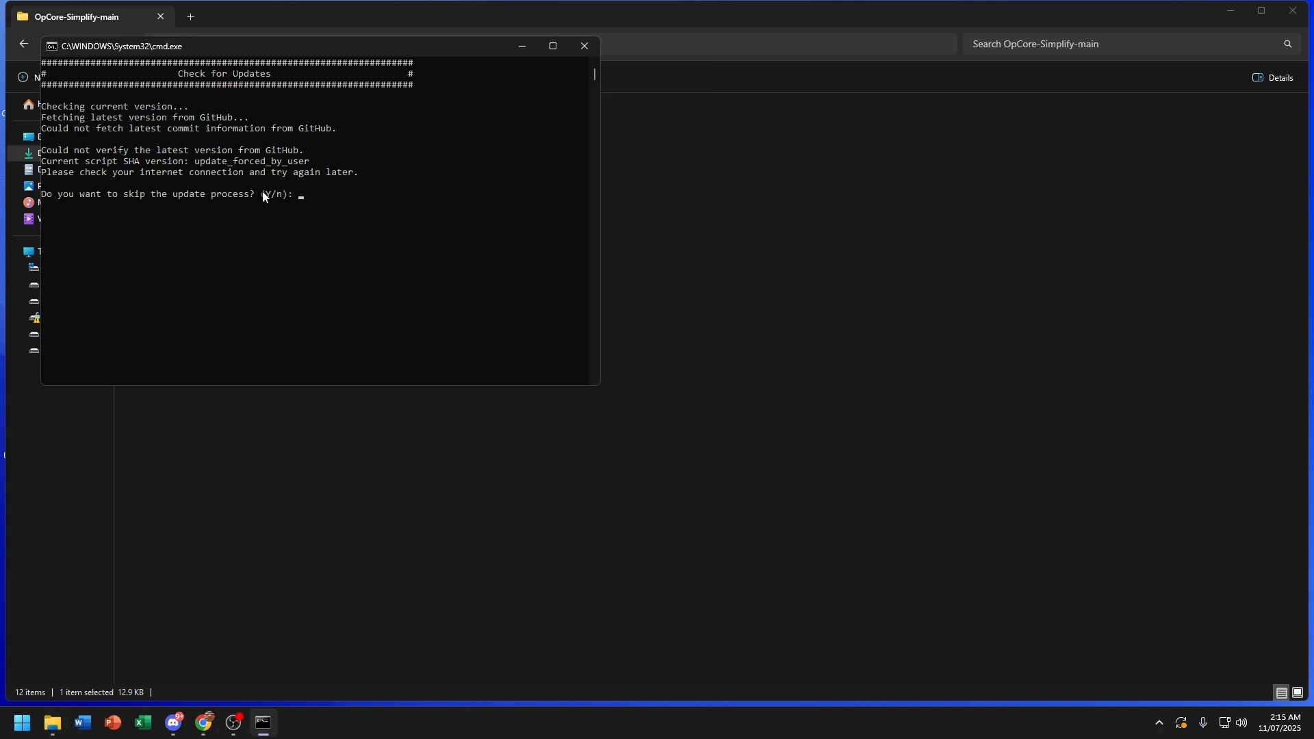
pyautogui.write('y')
pyautogui.press('Return')
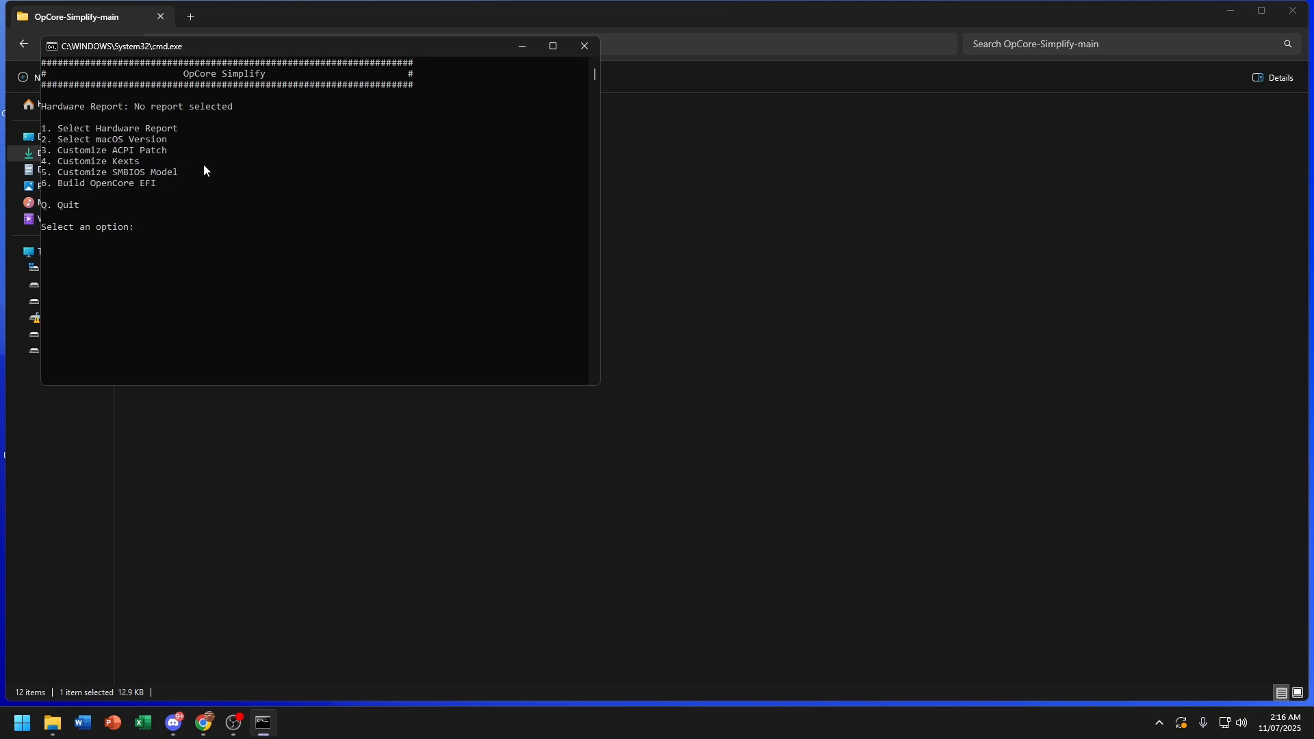
# Step: Choose option 1 and copy the path of Report.json from Downloads > Results
pyautogui.write('1')
pyautogui.press('Return')
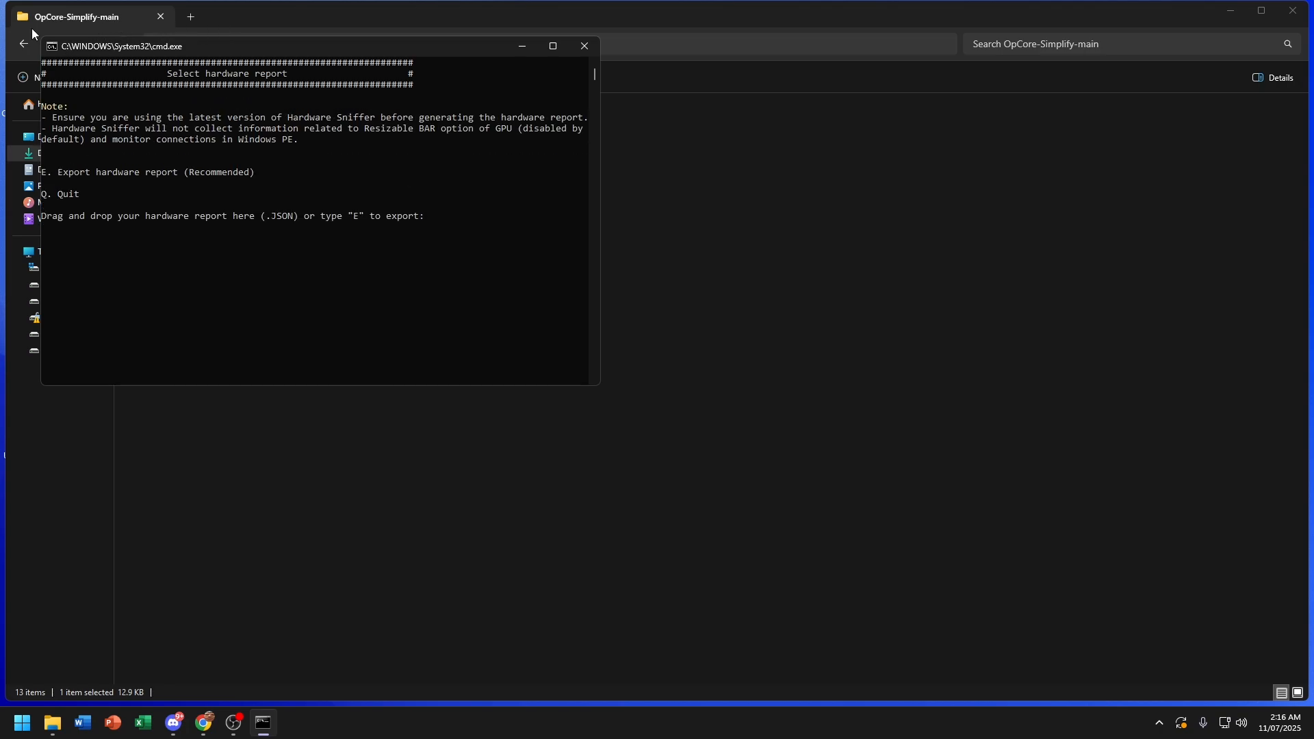
pyautogui.click(20, 49)
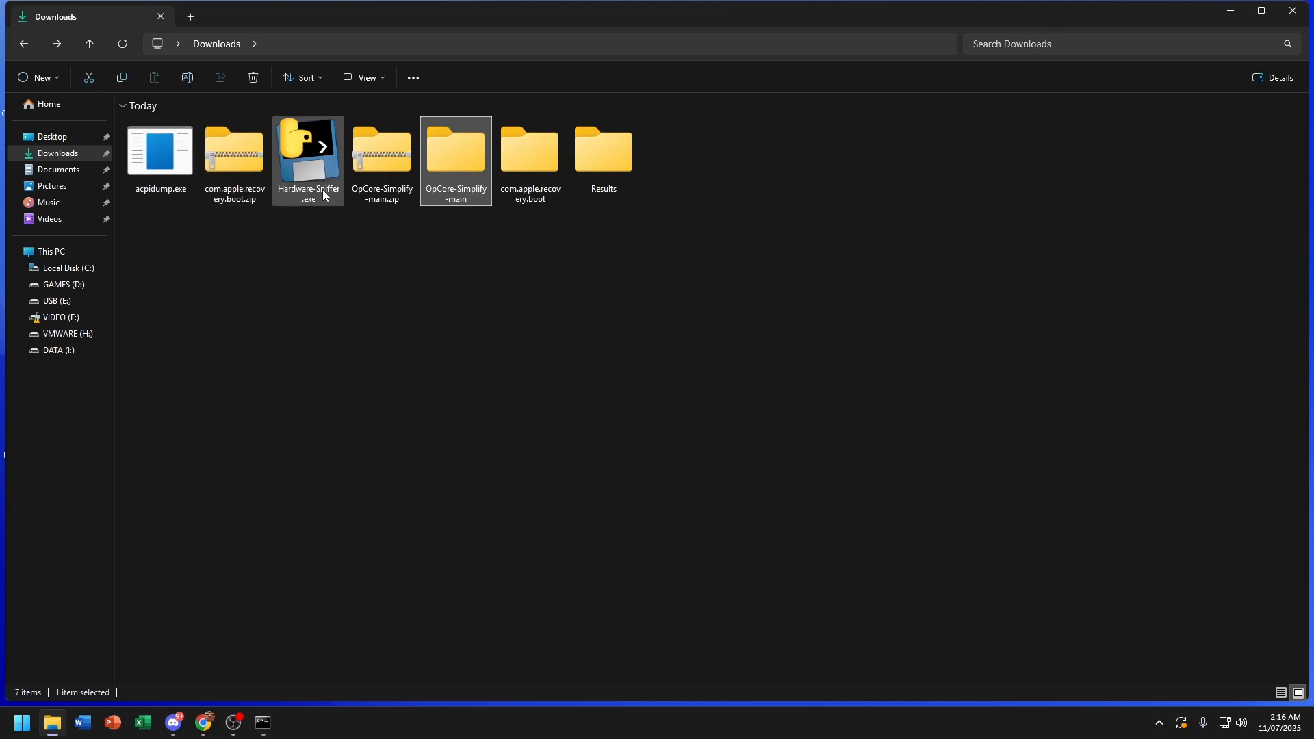
pyautogui.doubleClick(622, 147)
pyautogui.click(359, 141)
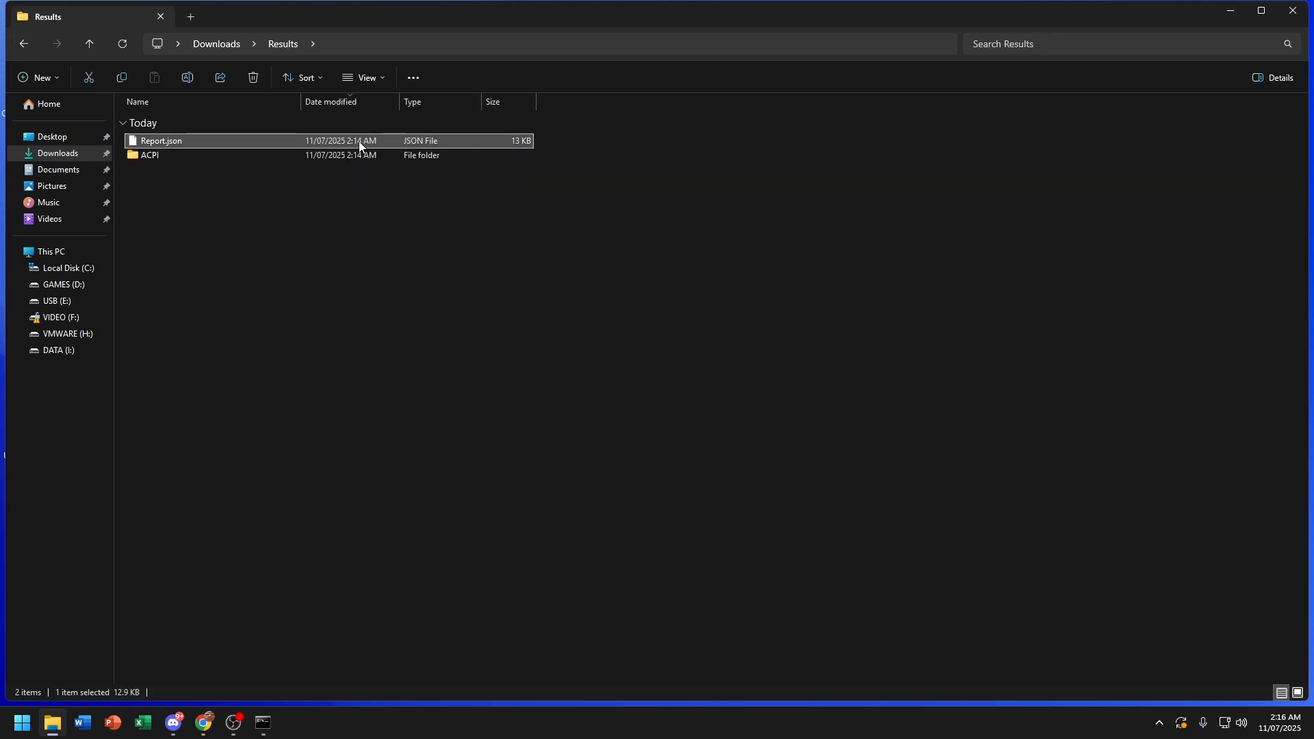
pyautogui.rightClick(359, 141)
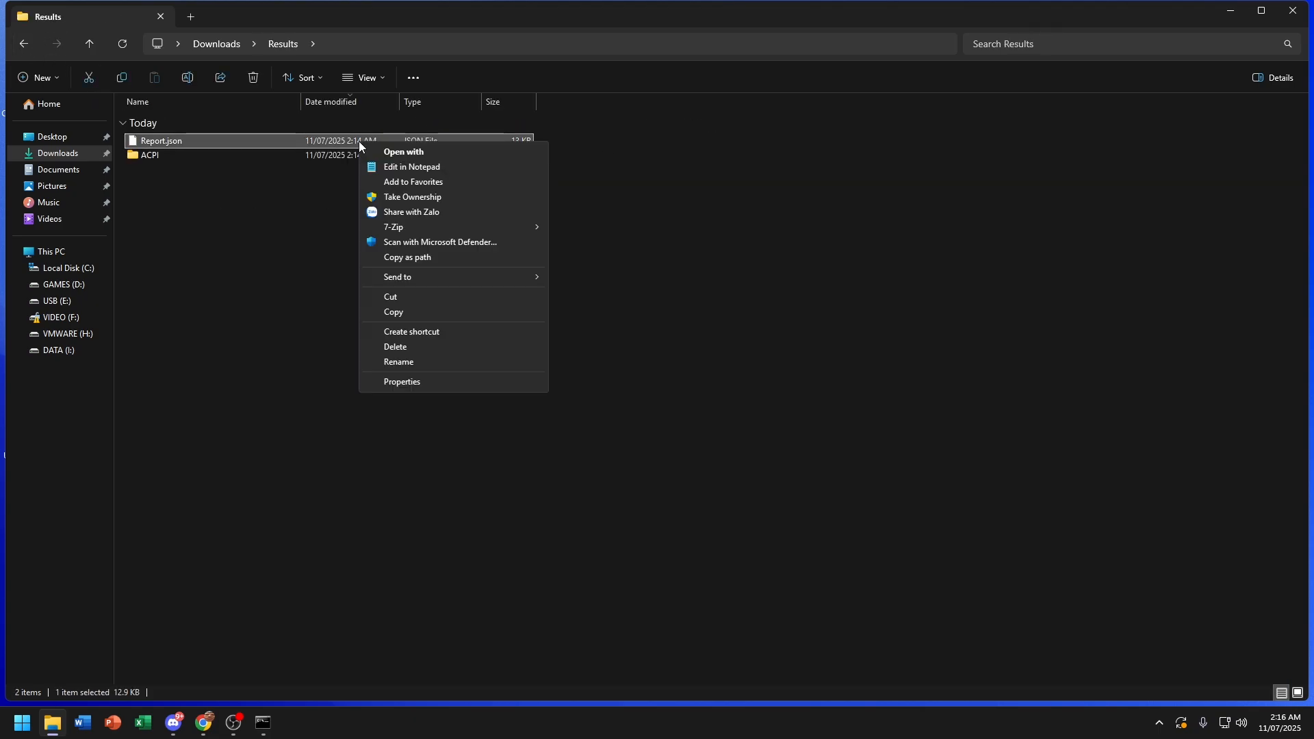
pyautogui.click(421, 312)
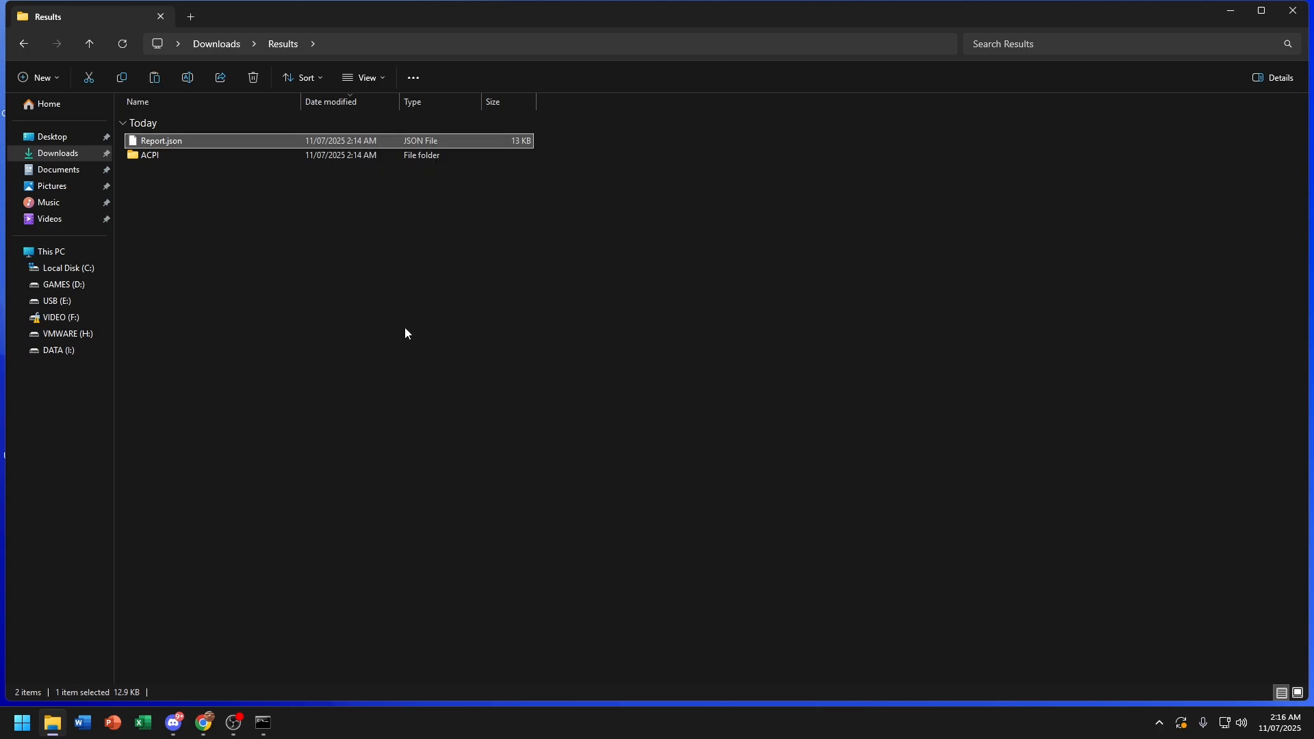
# Step: Paste the Report.json path into the OpCore Simplify console to load the hardware report
pyautogui.click(269, 725)
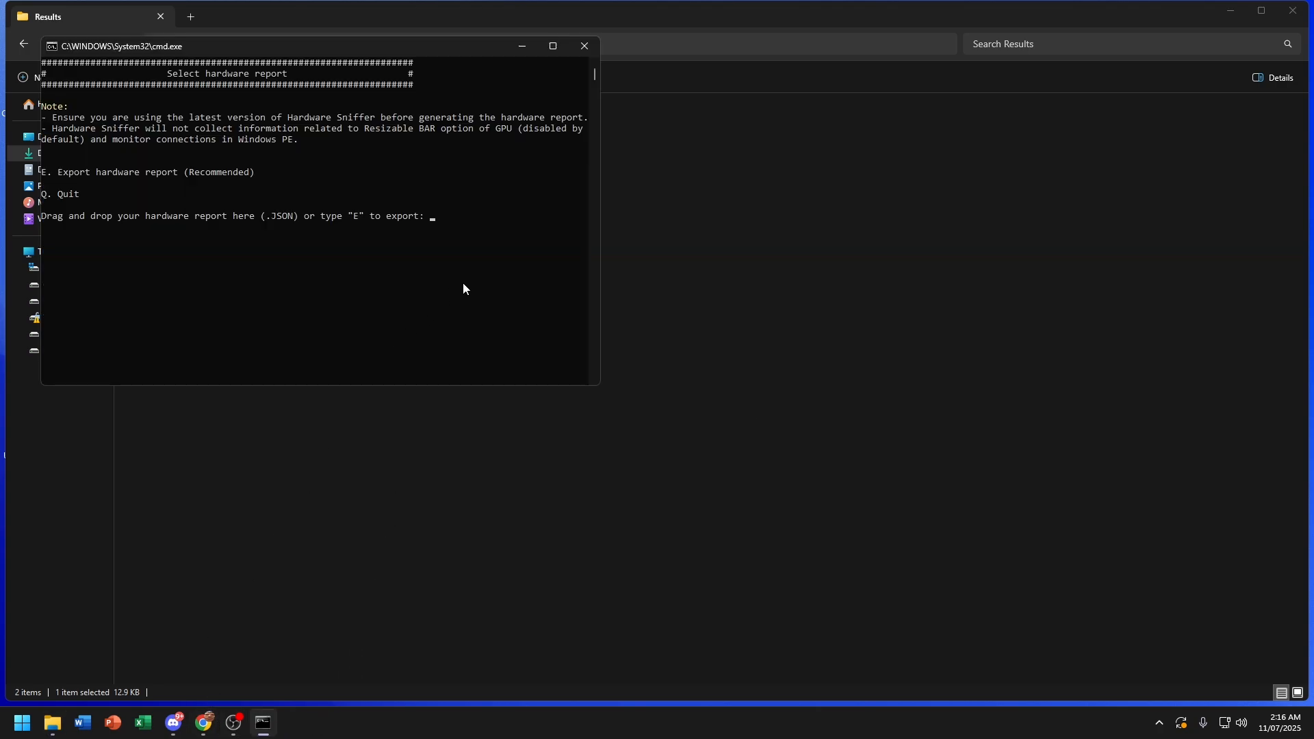
pyautogui.hotkey('ctrl', 'v')
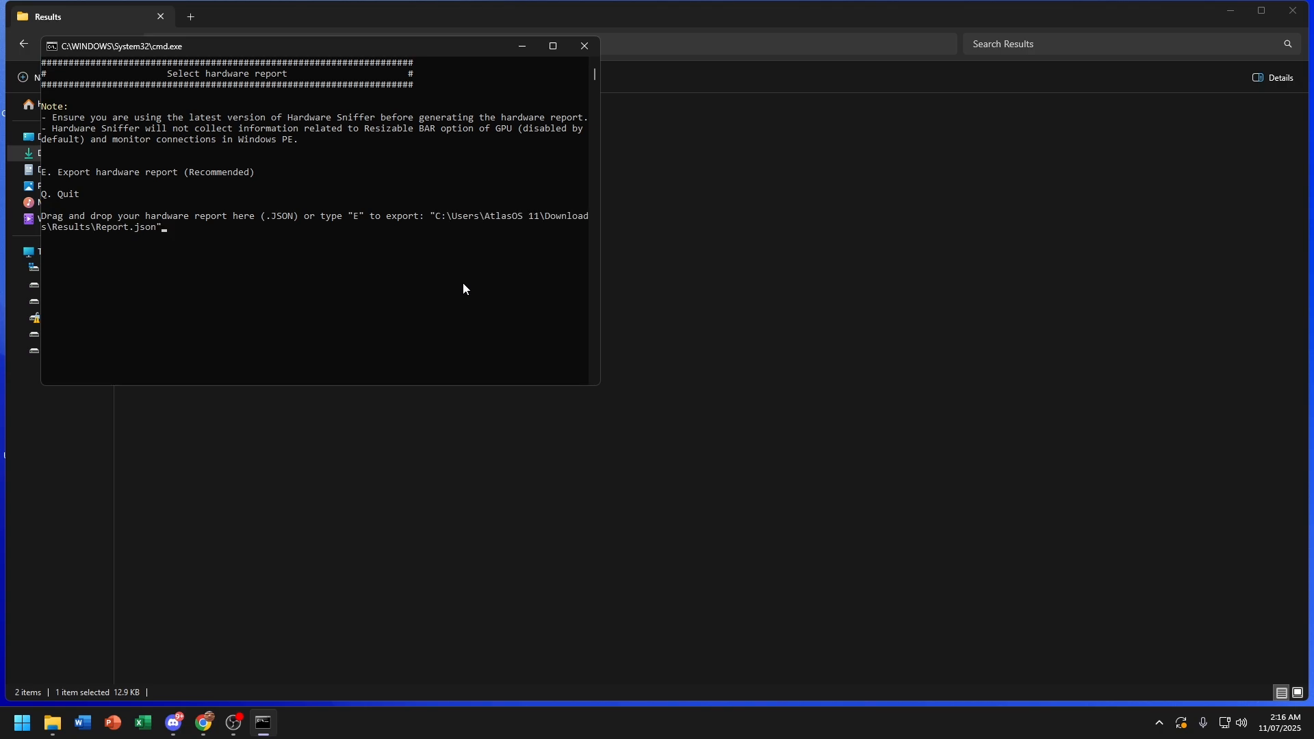
pyautogui.press('Return')
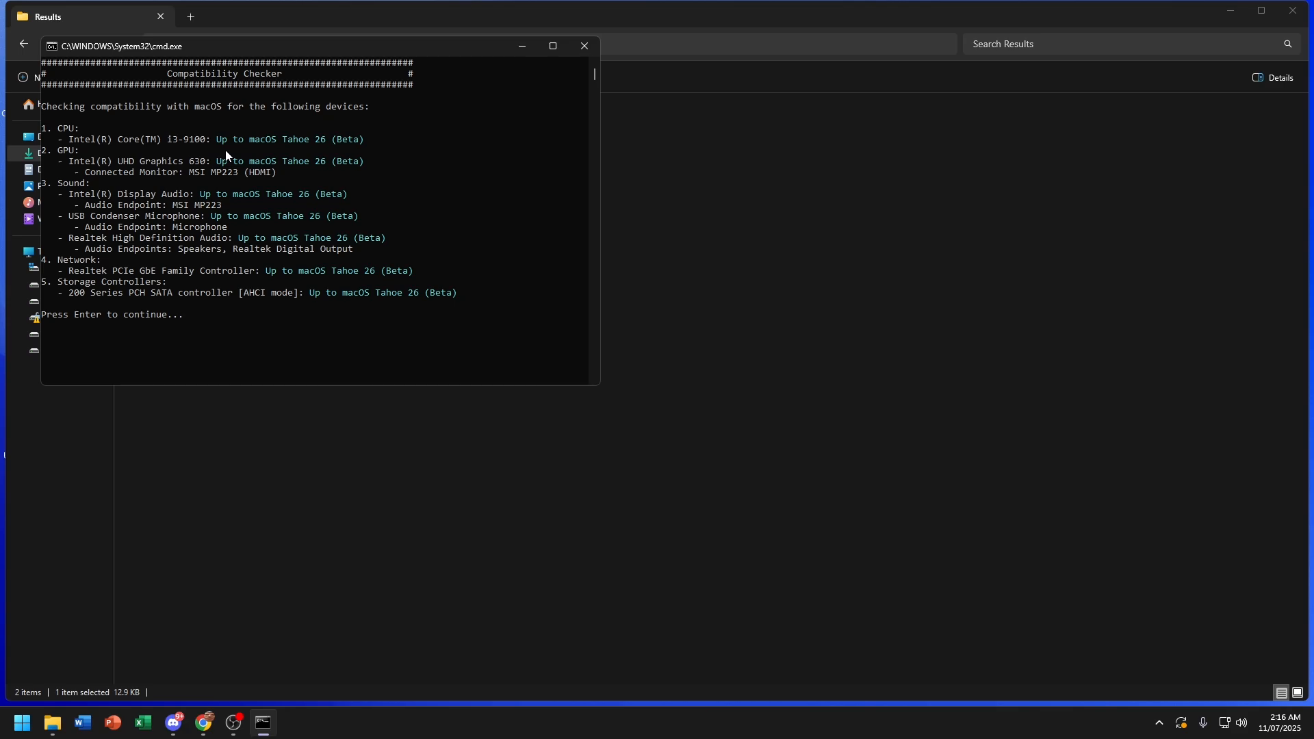
# Step: Continue past the compatibility results and enter 25 to target macOS Tahoe 26 (Beta)
pyautogui.press('Return')
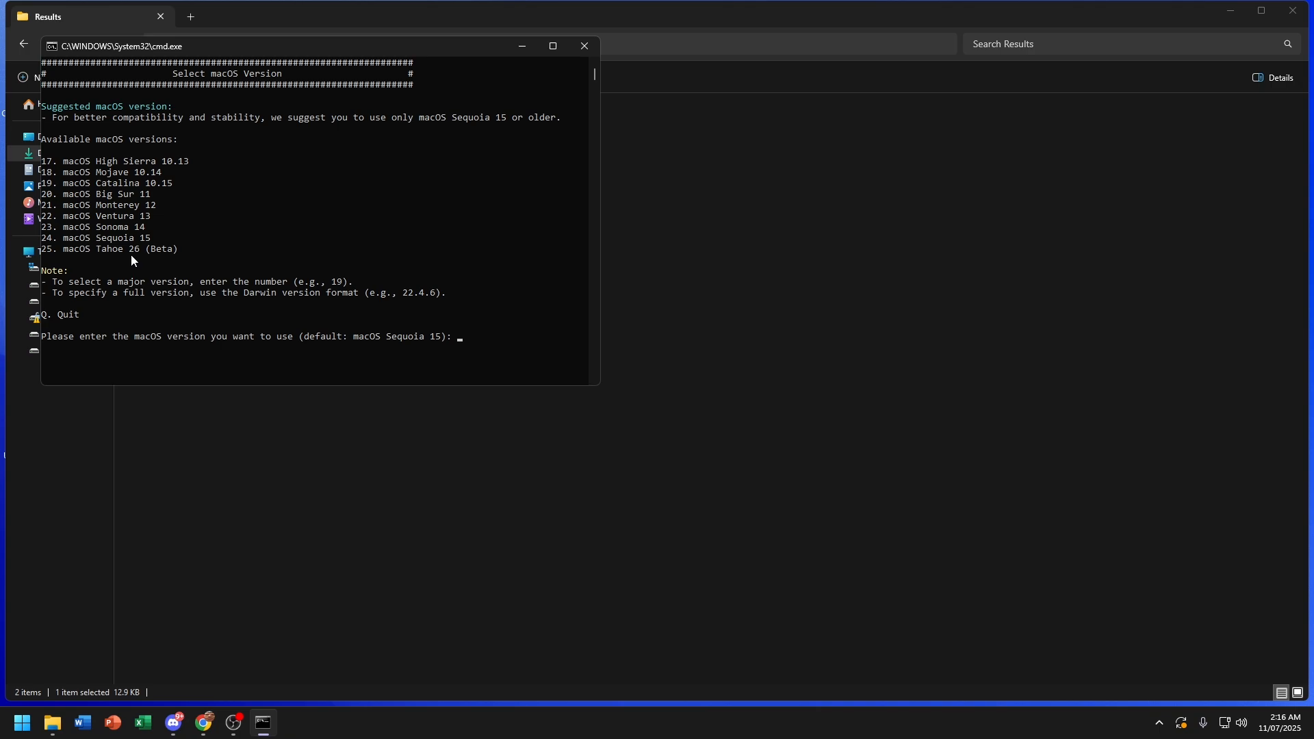
pyautogui.write('25')
pyautogui.press('Return')
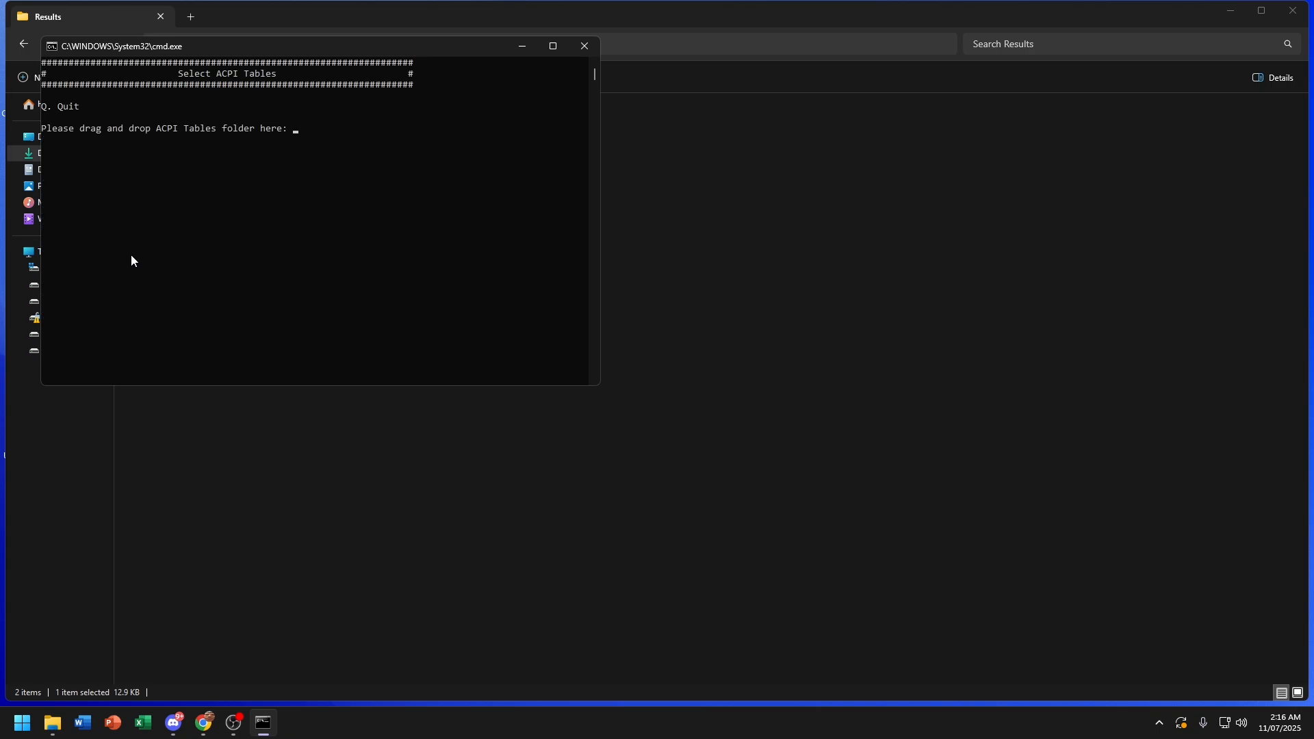
# Step: Copy the Results ACPI folder's path and paste it at the console's ACPI tables prompt
pyautogui.moveTo(318, 51); pyautogui.dragTo(823, 172)
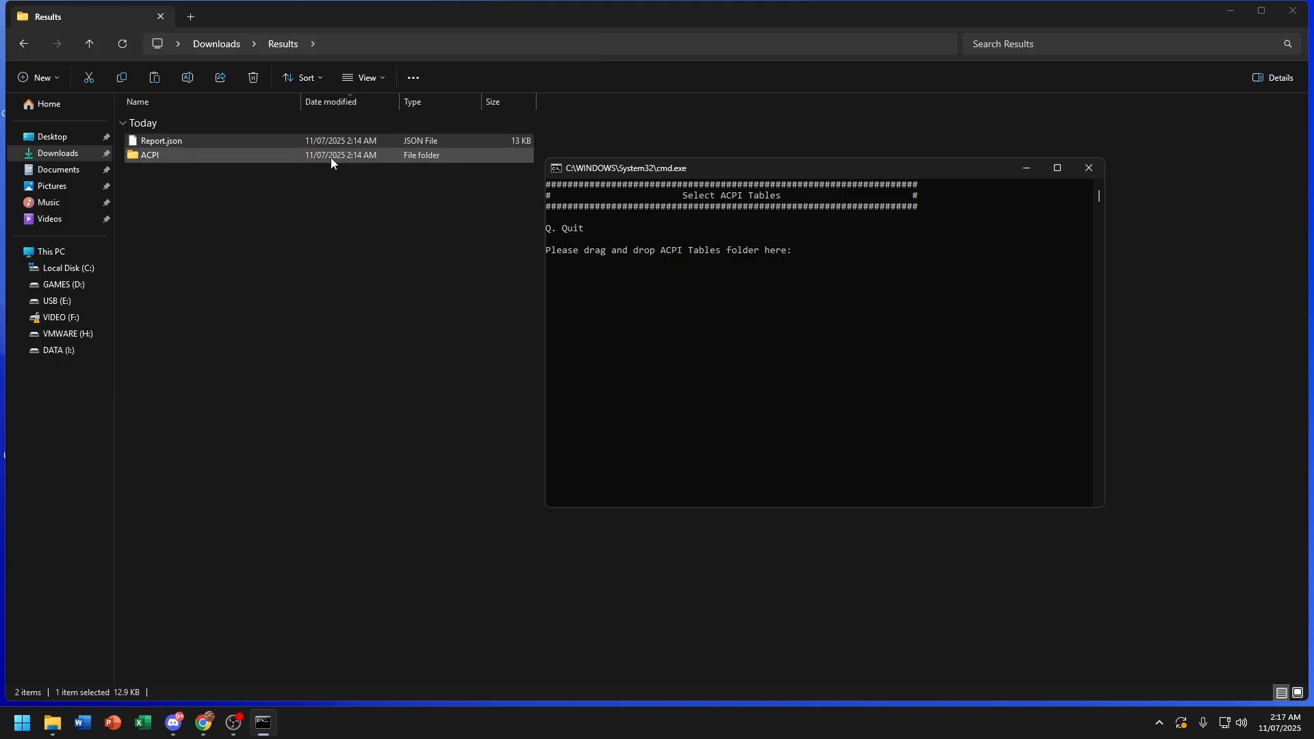
pyautogui.rightClick(328, 154)
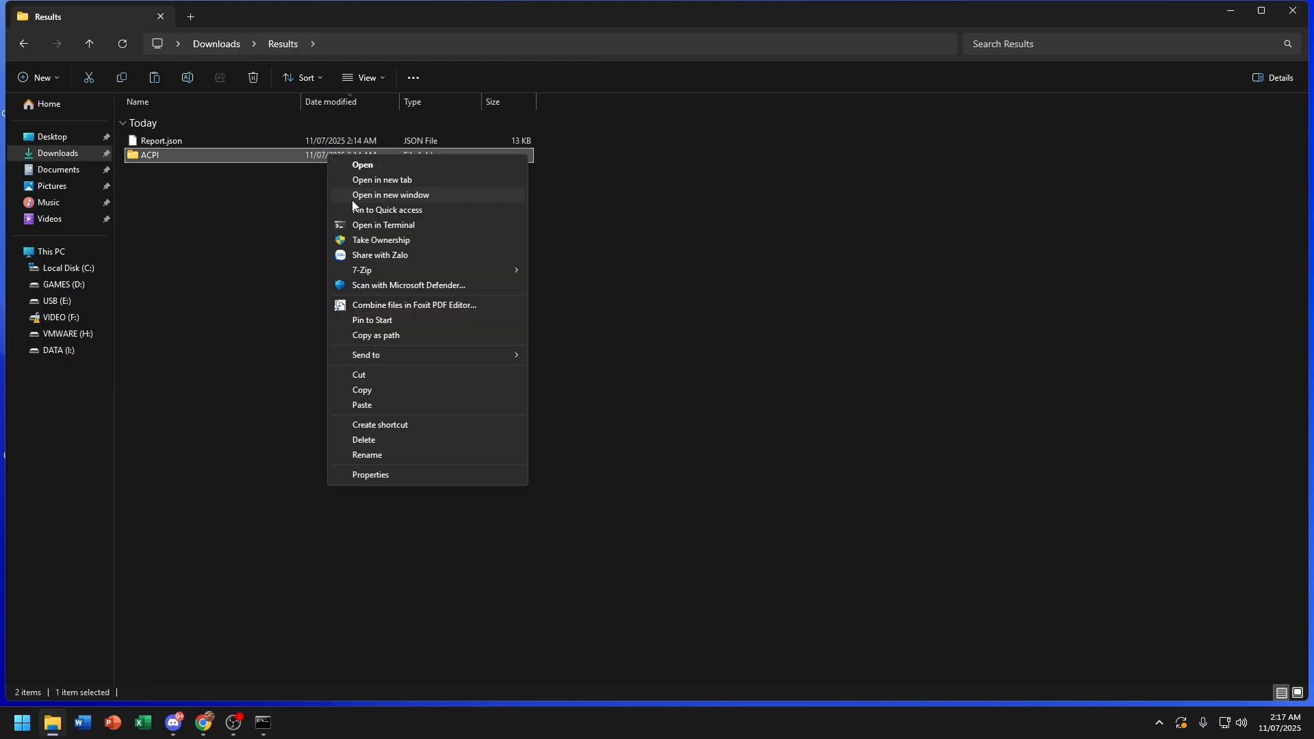
pyautogui.click(393, 335)
pyautogui.click(264, 723)
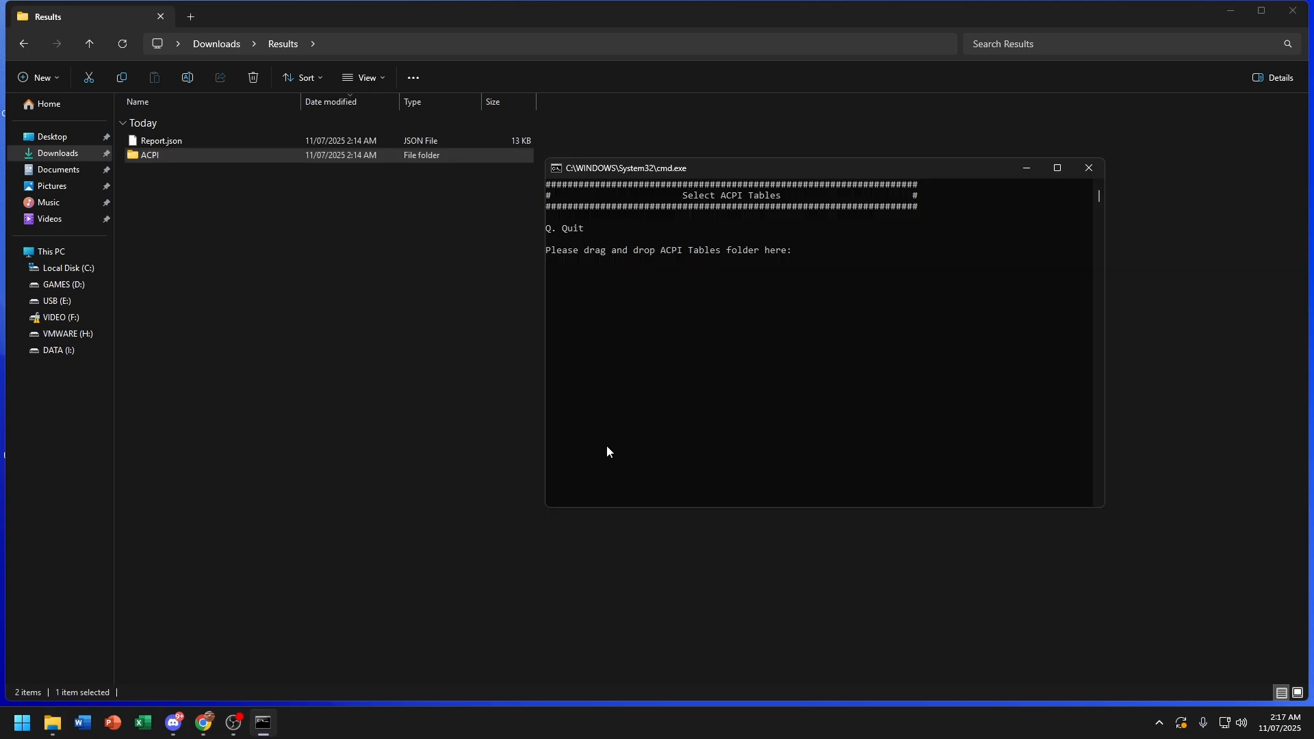
pyautogui.hotkey('ctrl', 'v')
pyautogui.press('Return')
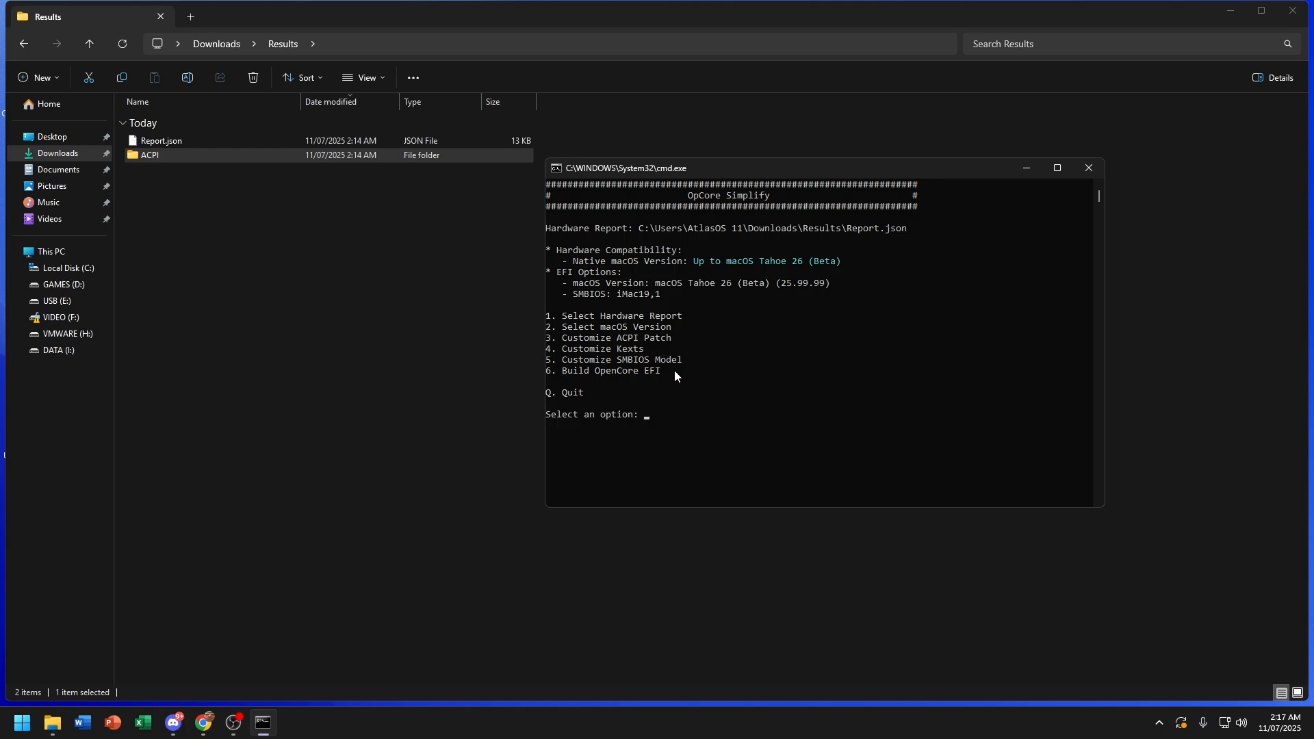
# Step: Open SMBIOS model customisation with option 5 and review the hardware list, noting the NVIDIA GeForce GT 650M
pyautogui.write('5')
pyautogui.press('Return')
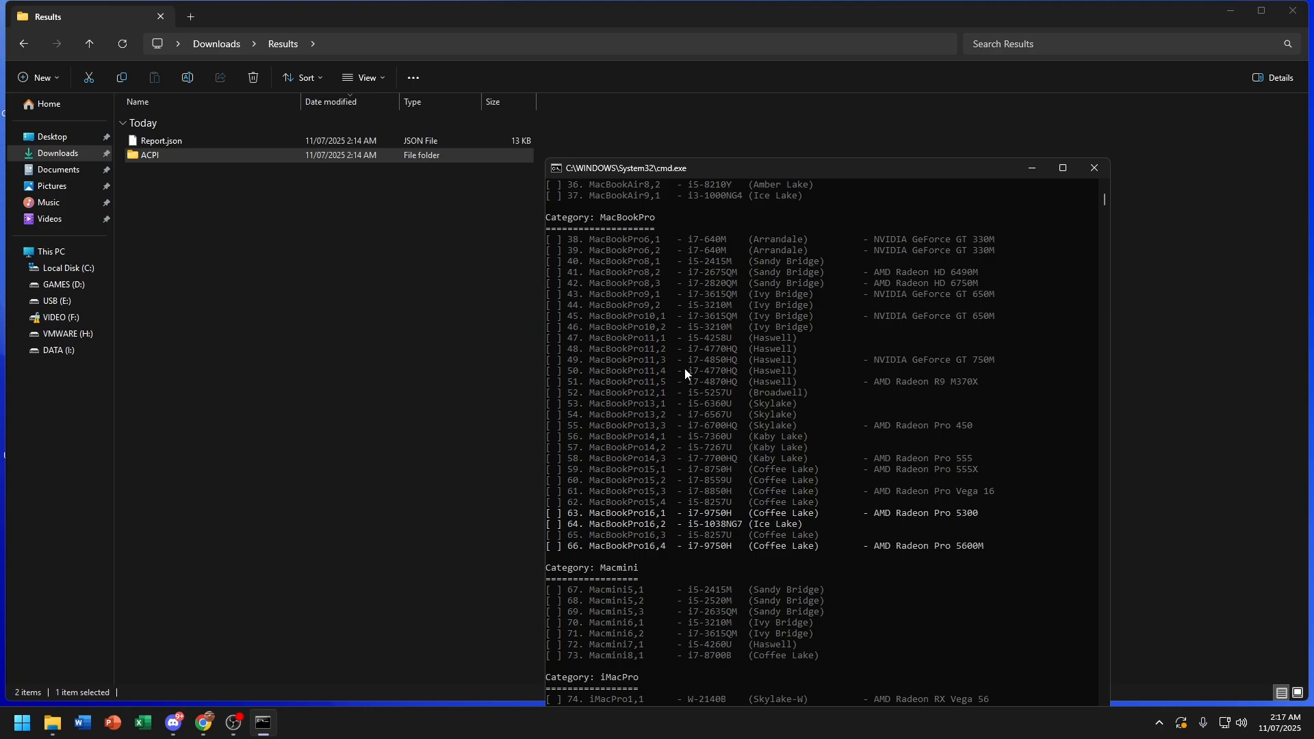
pyautogui.click(1062, 168)
pyautogui.scroll(4, 163, 323)
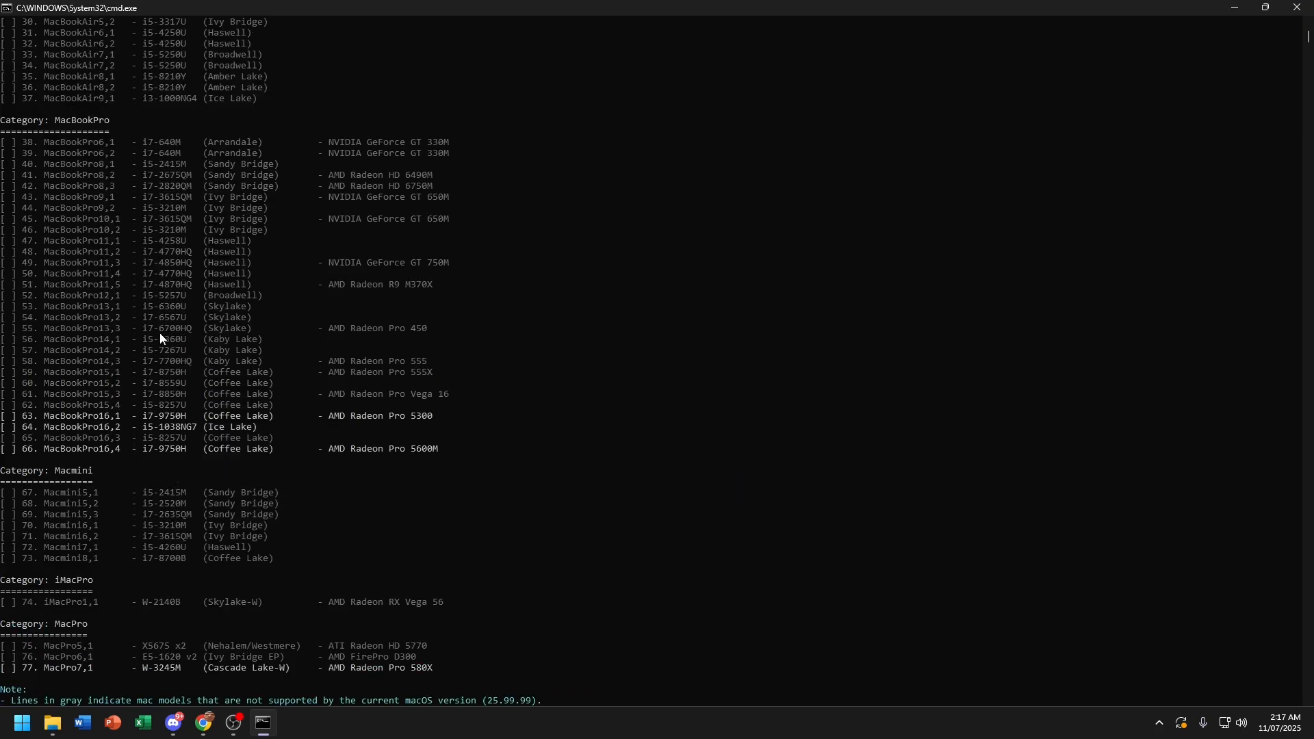
pyautogui.scroll(5, 336, 472)
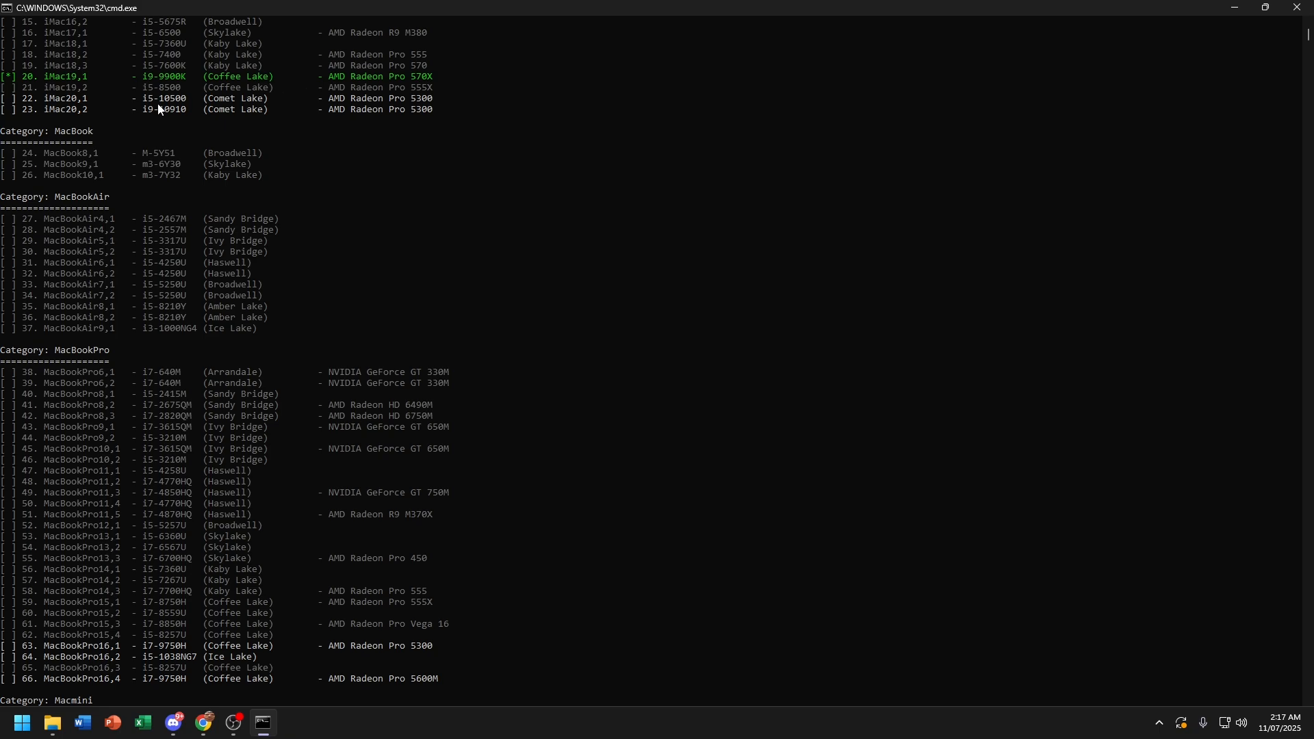
pyautogui.scroll(3, 115, 130)
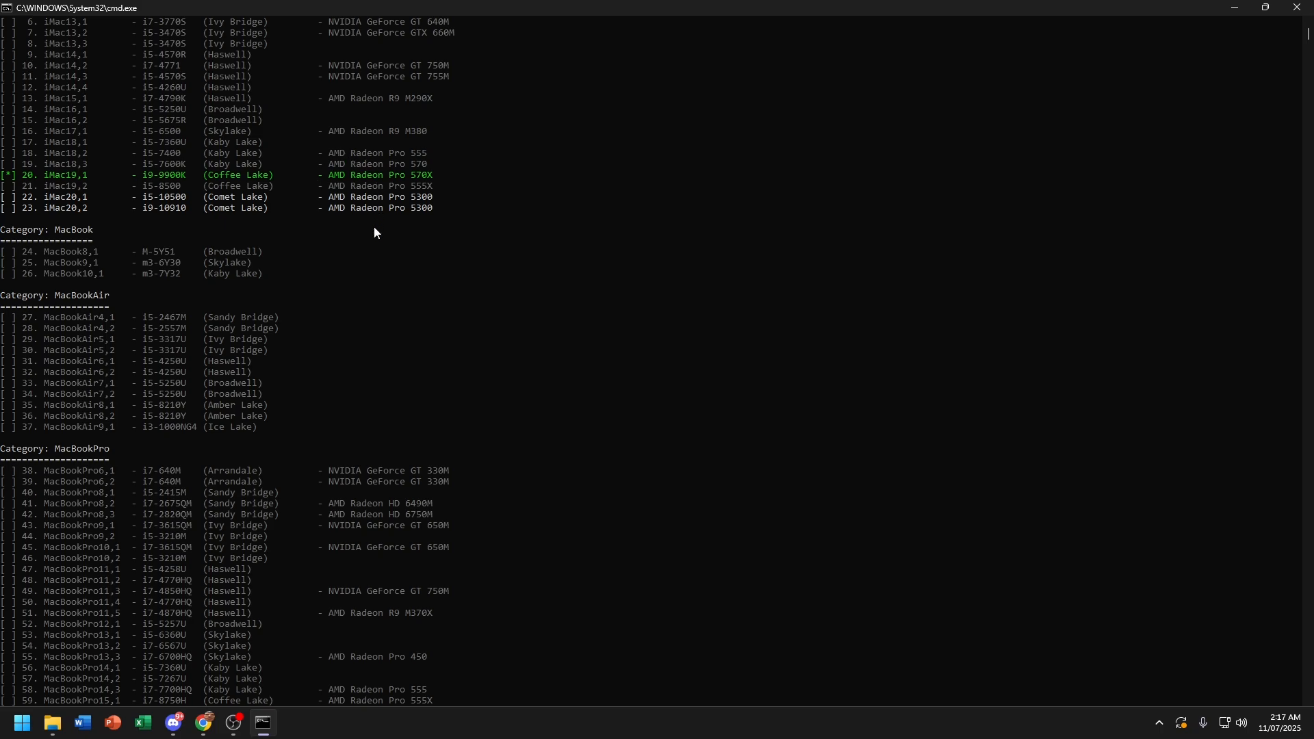
pyautogui.scroll(-4, 414, 356)
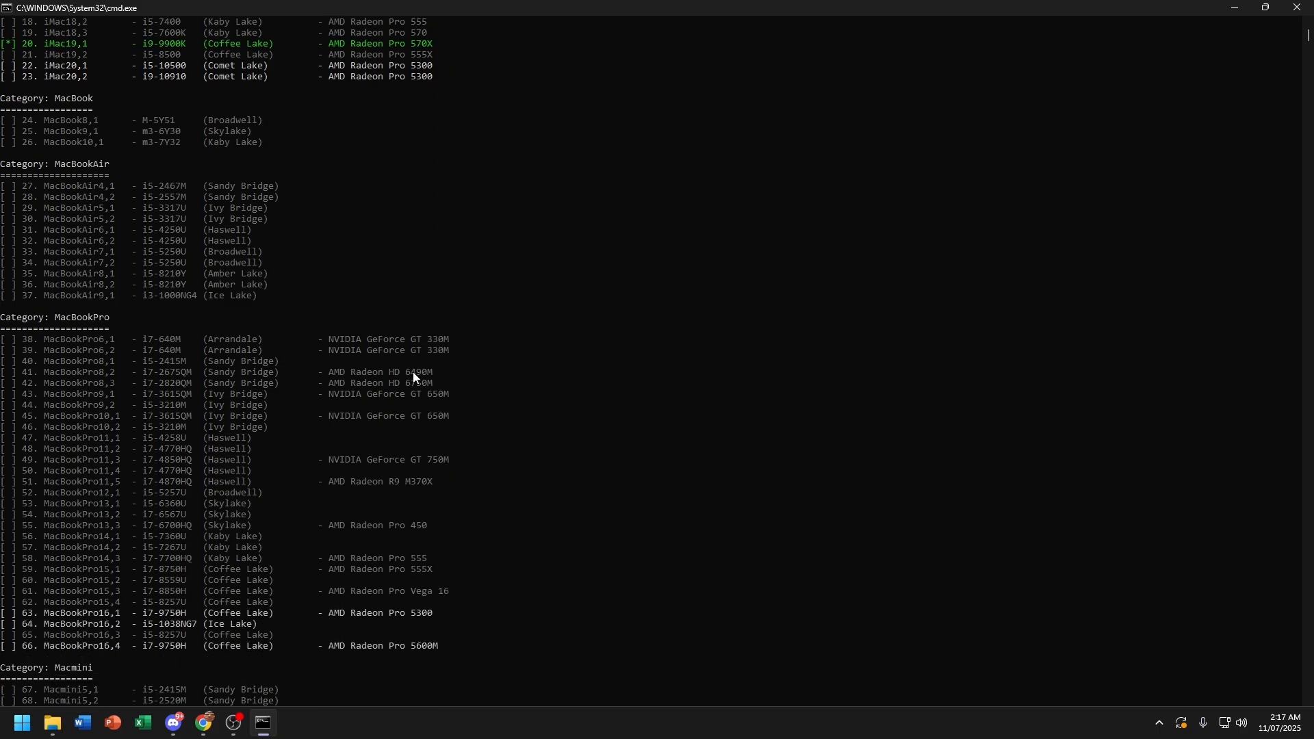
pyautogui.moveTo(331, 417); pyautogui.dragTo(453, 418)
pyautogui.click(454, 419)
# Step: Enter 22 to choose iMac20,1 as the SMBIOS model
pyautogui.scroll(3, 440, 325)
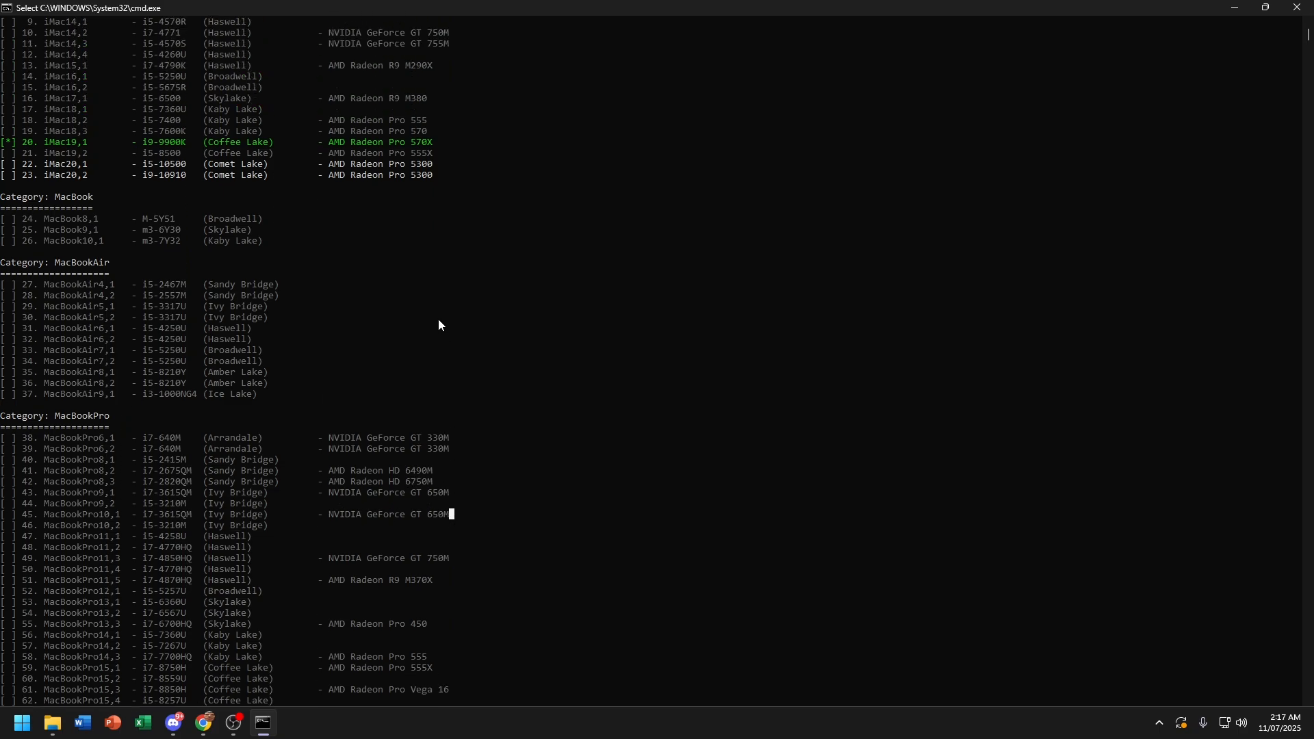
pyautogui.scroll(-4, 436, 321)
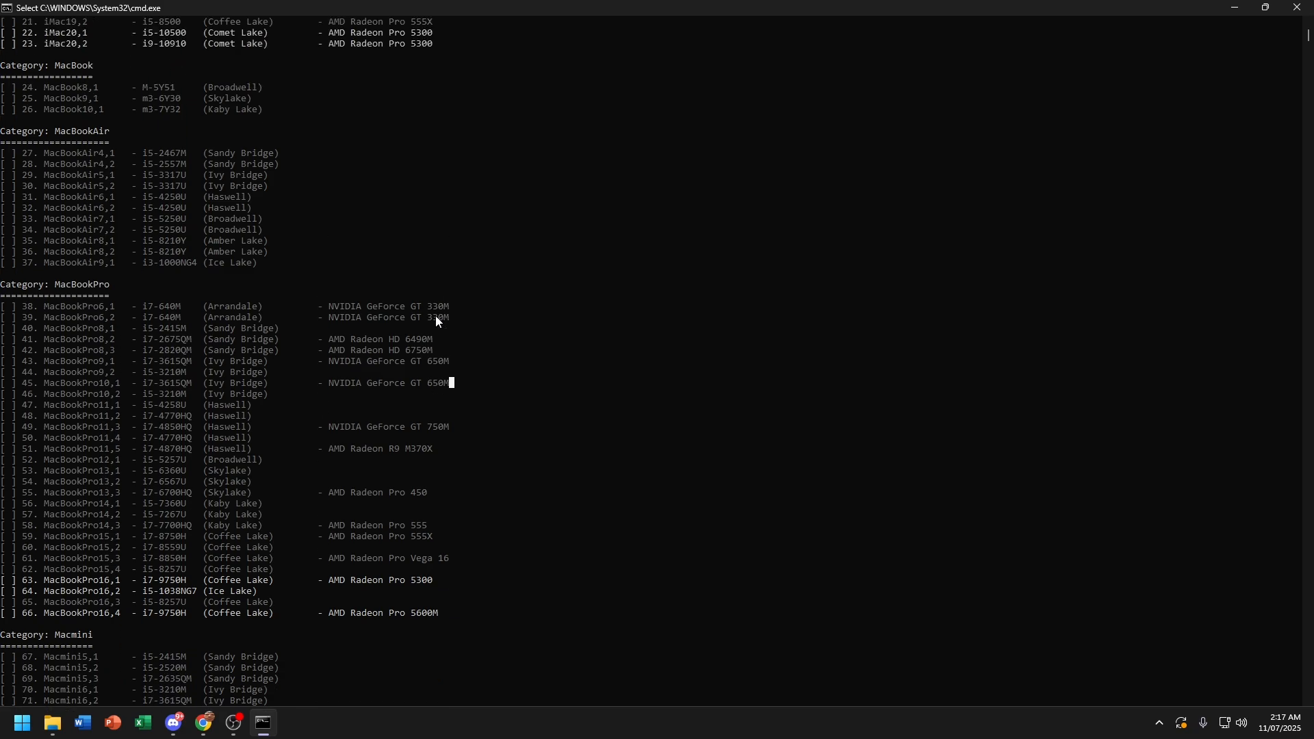
pyautogui.scroll(-3, 437, 321)
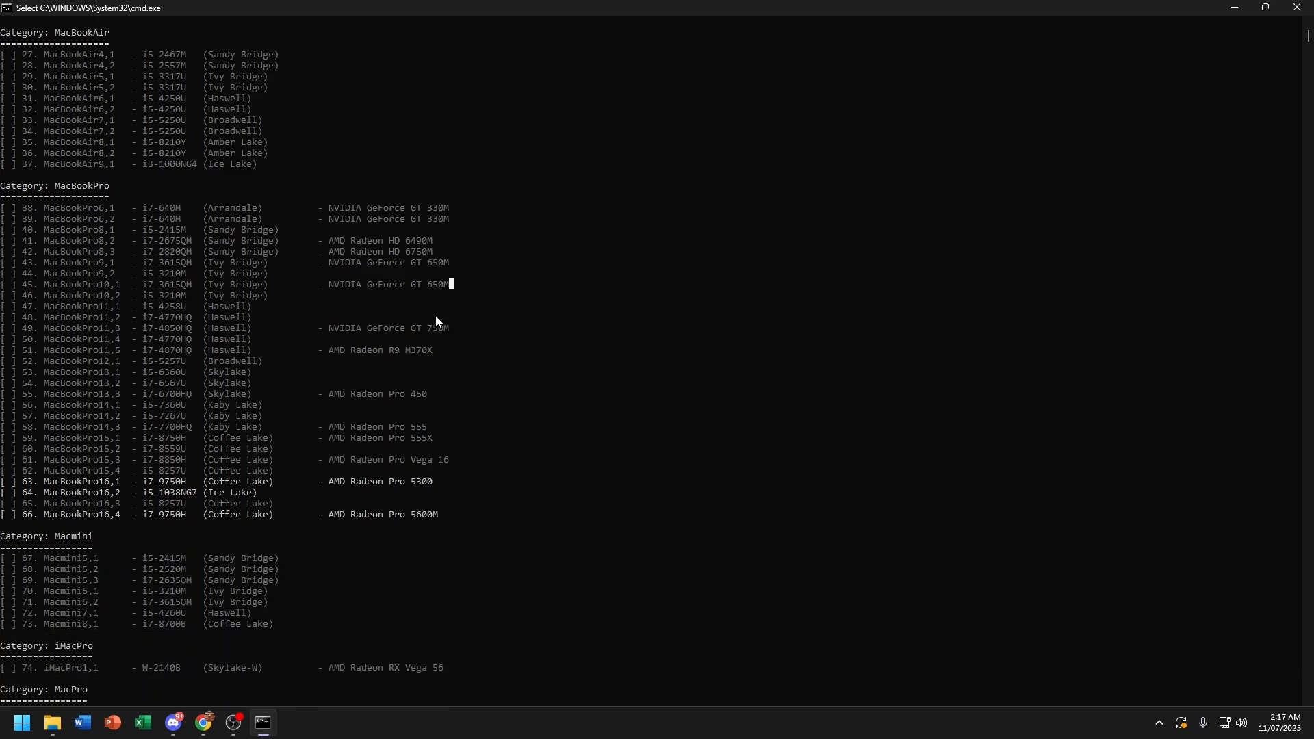
pyautogui.scroll(-5, 437, 321)
pyautogui.write('22')
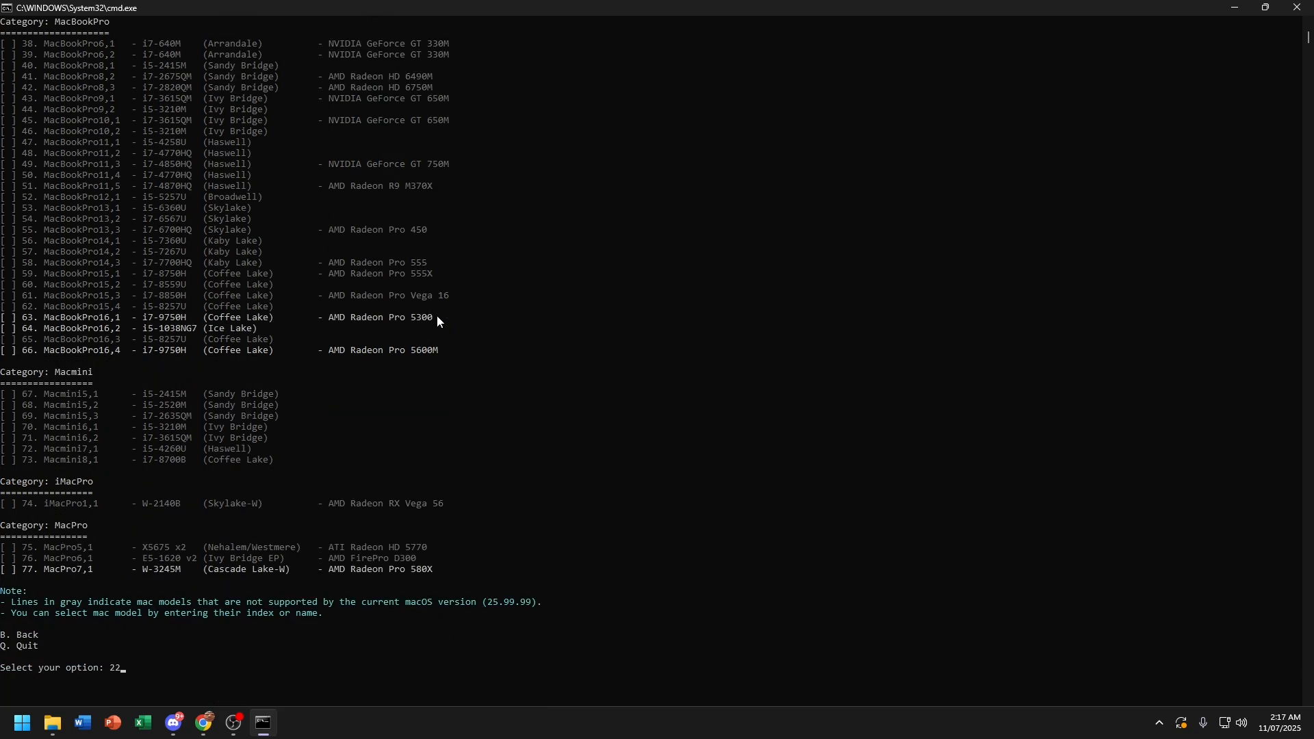
pyautogui.scroll(8, 438, 320)
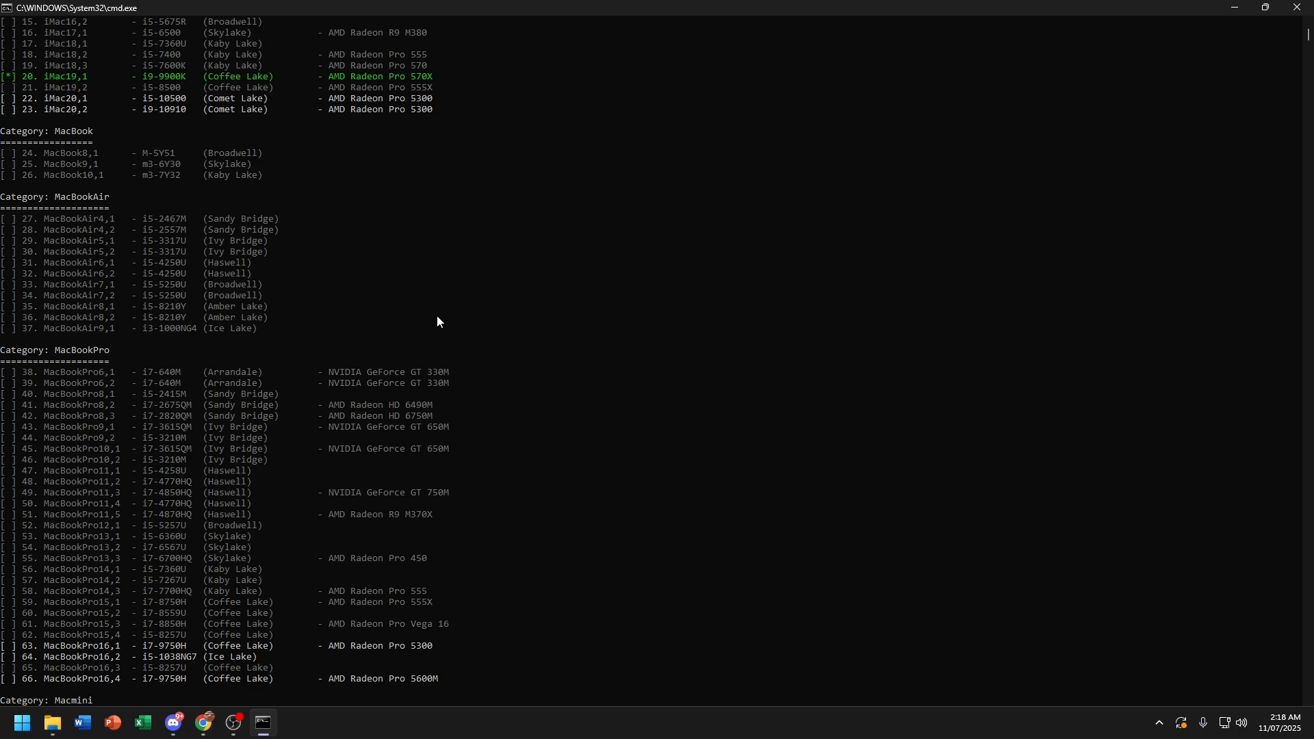
pyautogui.scroll(-8, 436, 319)
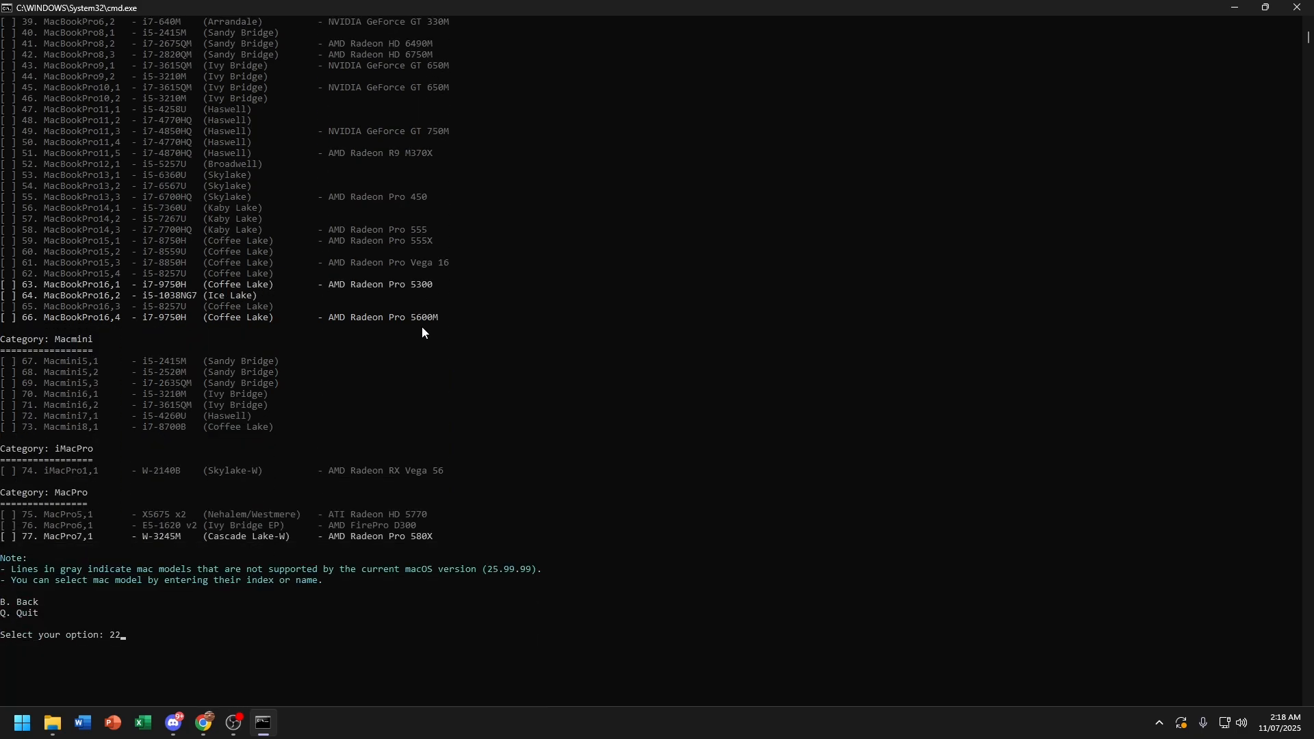
pyautogui.press('Return')
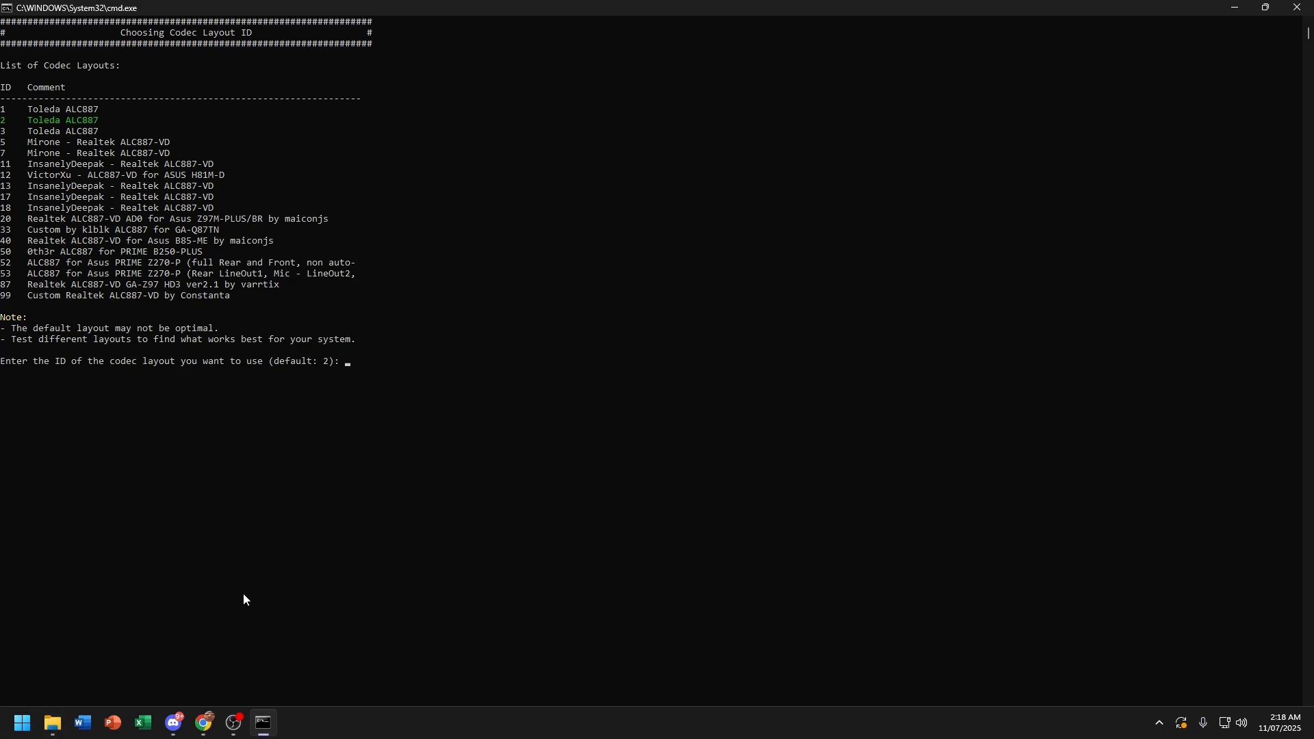
# Step: Open the Technology conversation on chatgpt.com in a new Chrome tab, then return to the console
pyautogui.click(204, 718)
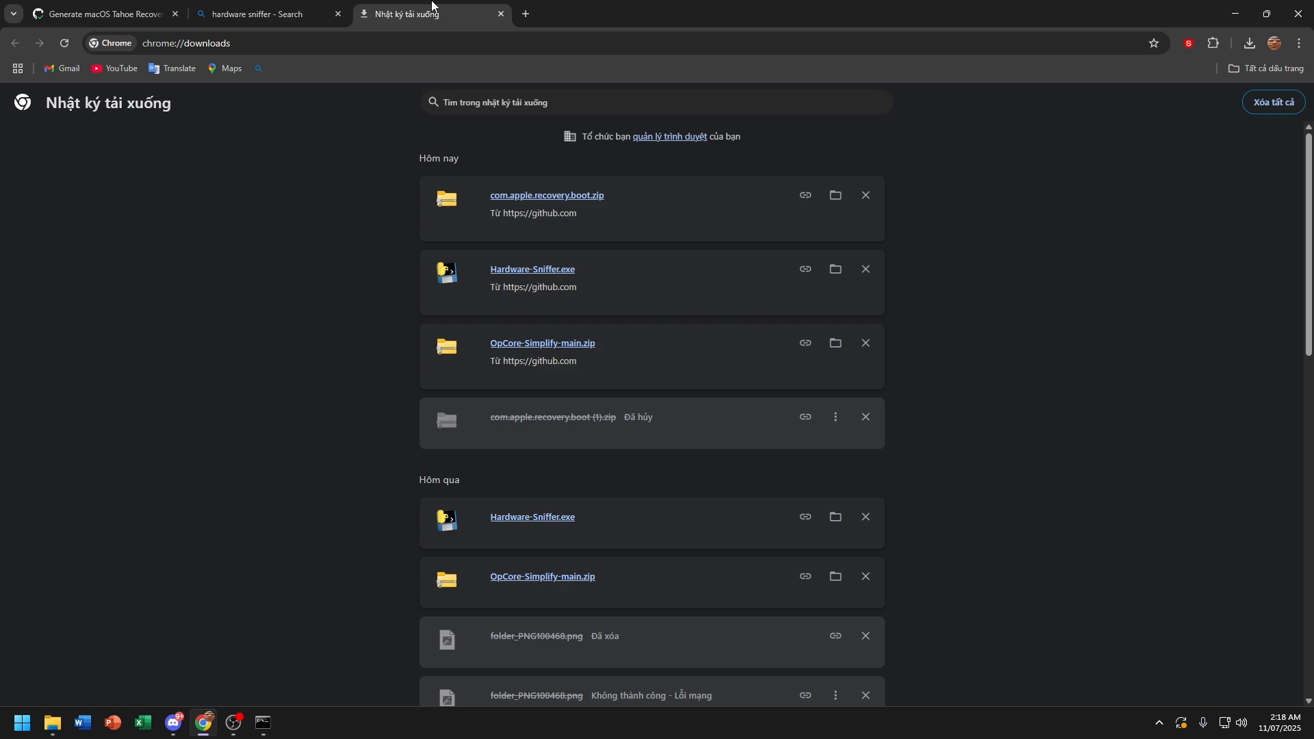
pyautogui.click(528, 12)
pyautogui.write('c')
pyautogui.press('Return')
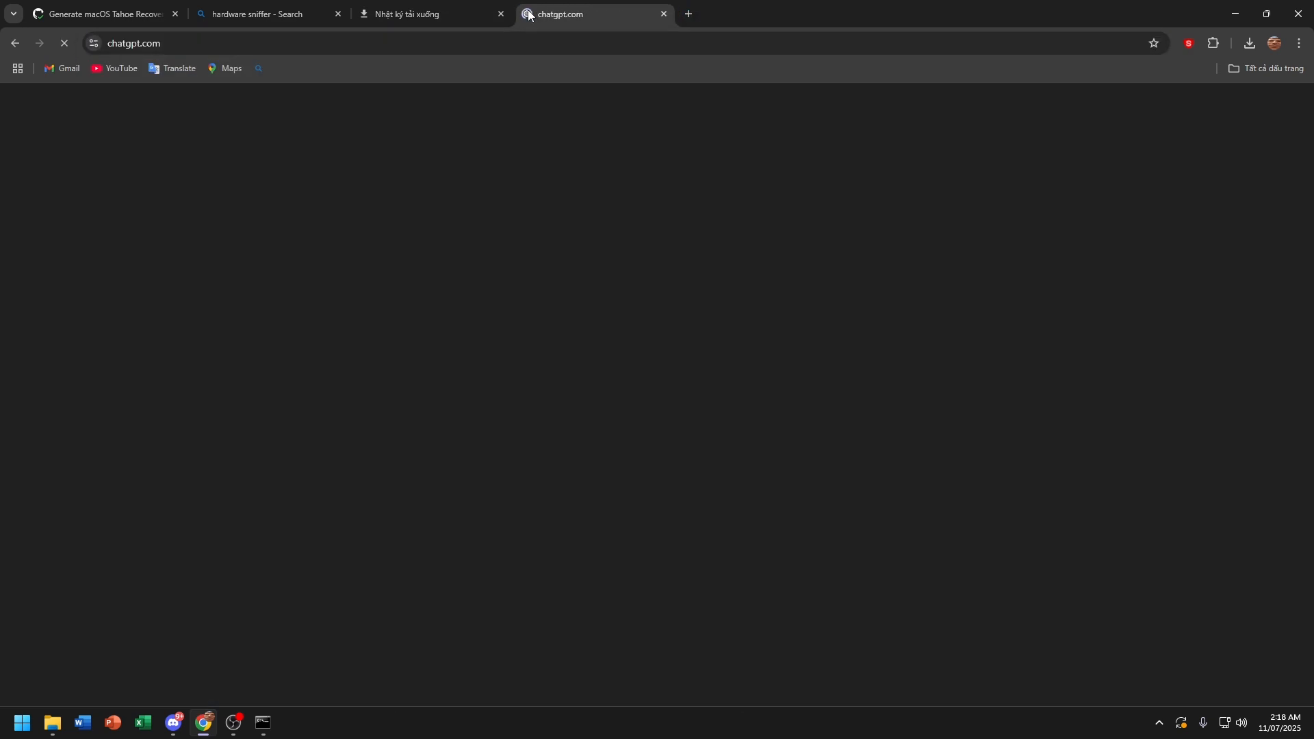
pyautogui.click(85, 316)
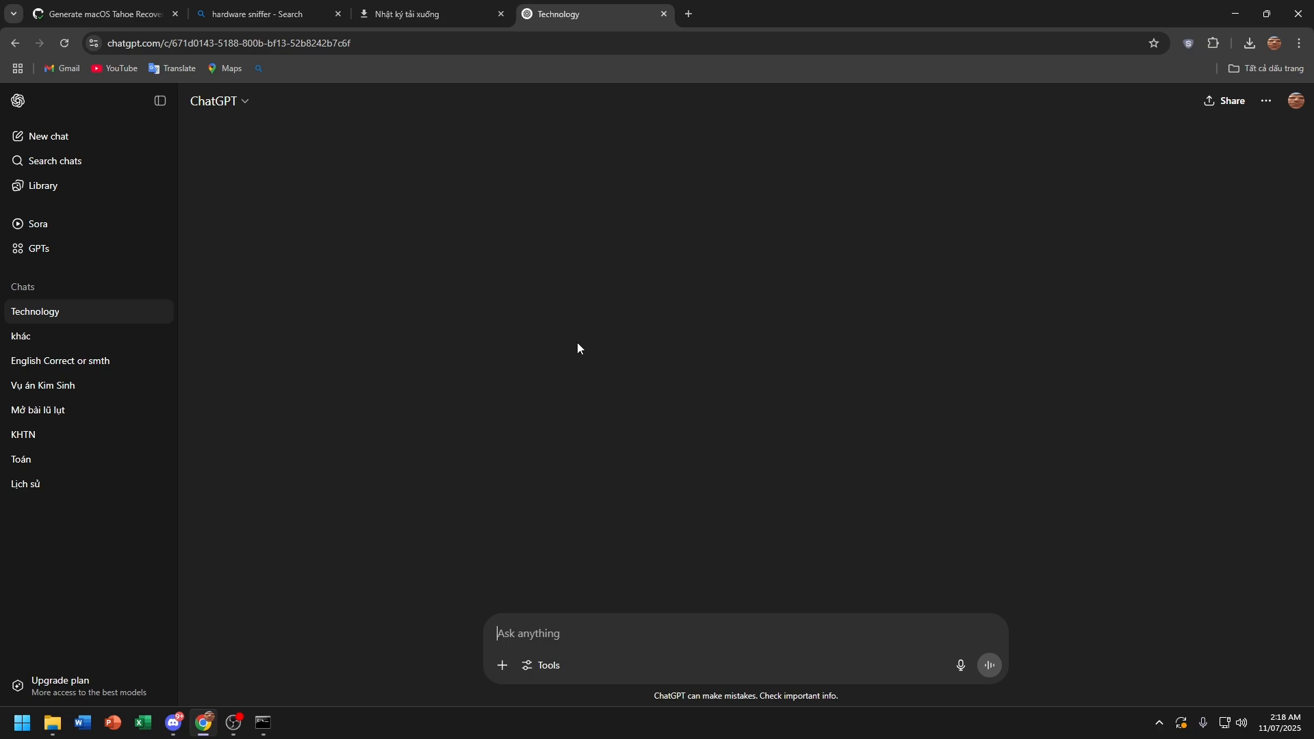
pyautogui.click(262, 722)
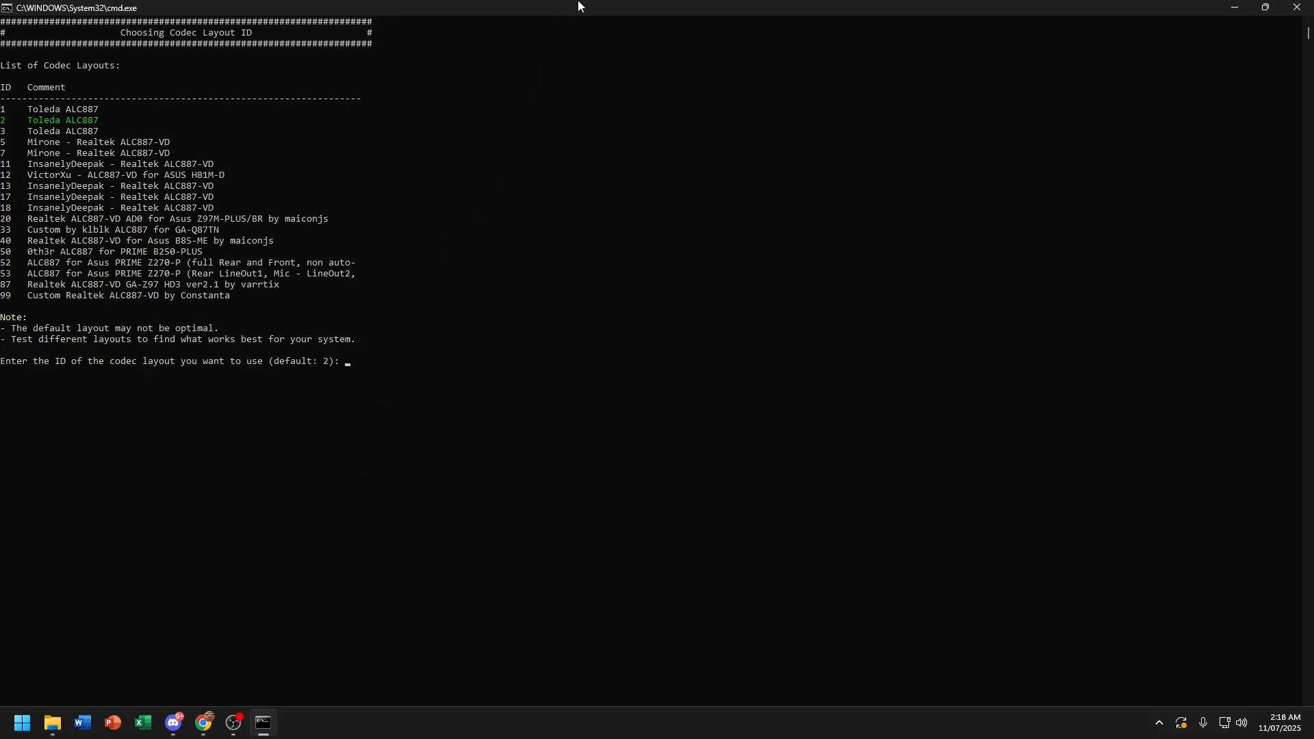
# Step: Snap Chrome to the right half of the screen and the console to the left half
pyautogui.moveTo(577, 4); pyautogui.dragTo(1148, 27)
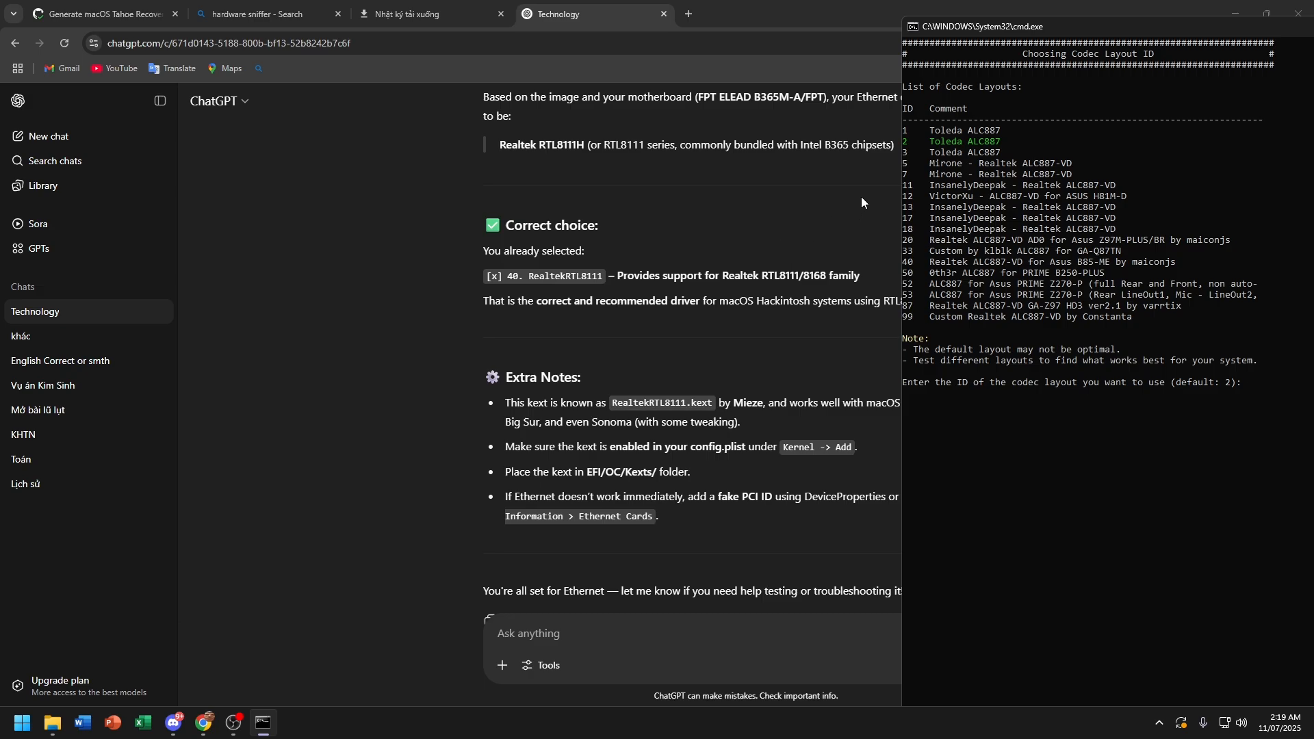
pyautogui.scroll(8, 862, 196)
pyautogui.moveTo(981, 32); pyautogui.dragTo(68, 70)
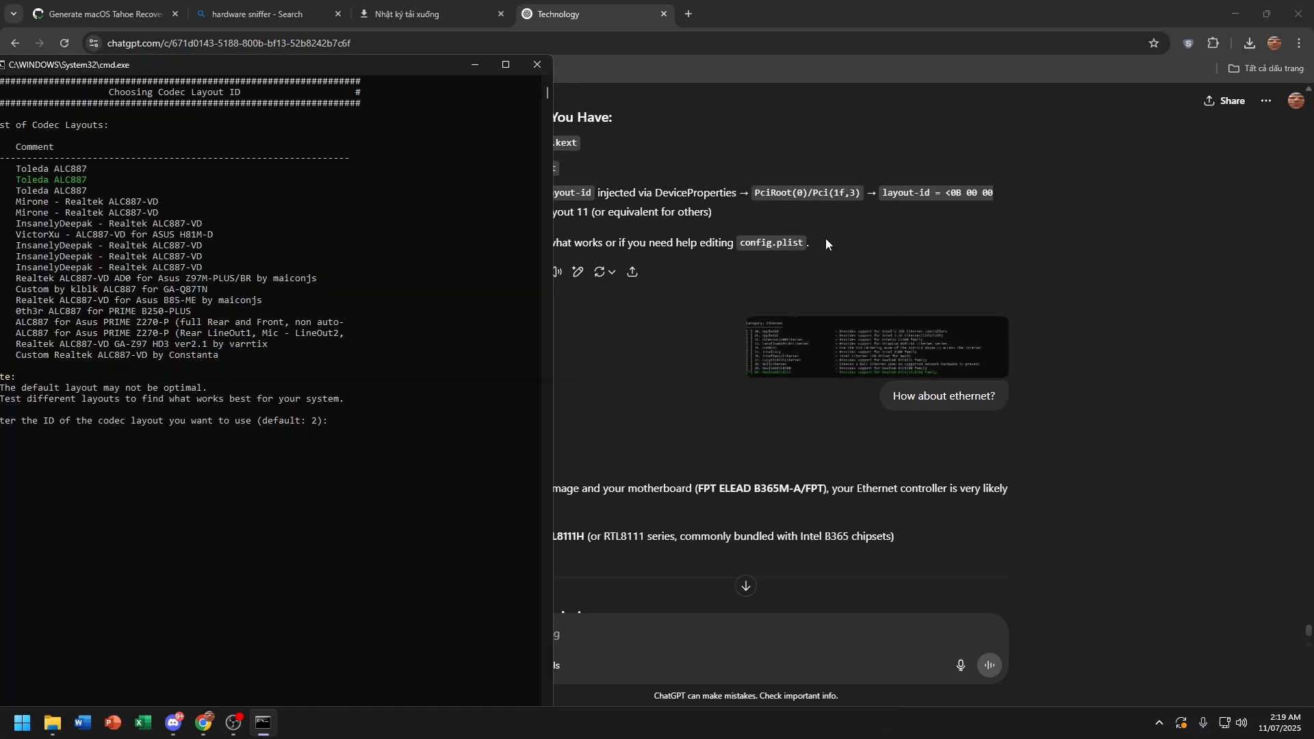
pyautogui.scroll(5, 851, 325)
pyautogui.moveTo(856, 15); pyautogui.dragTo(1094, 57)
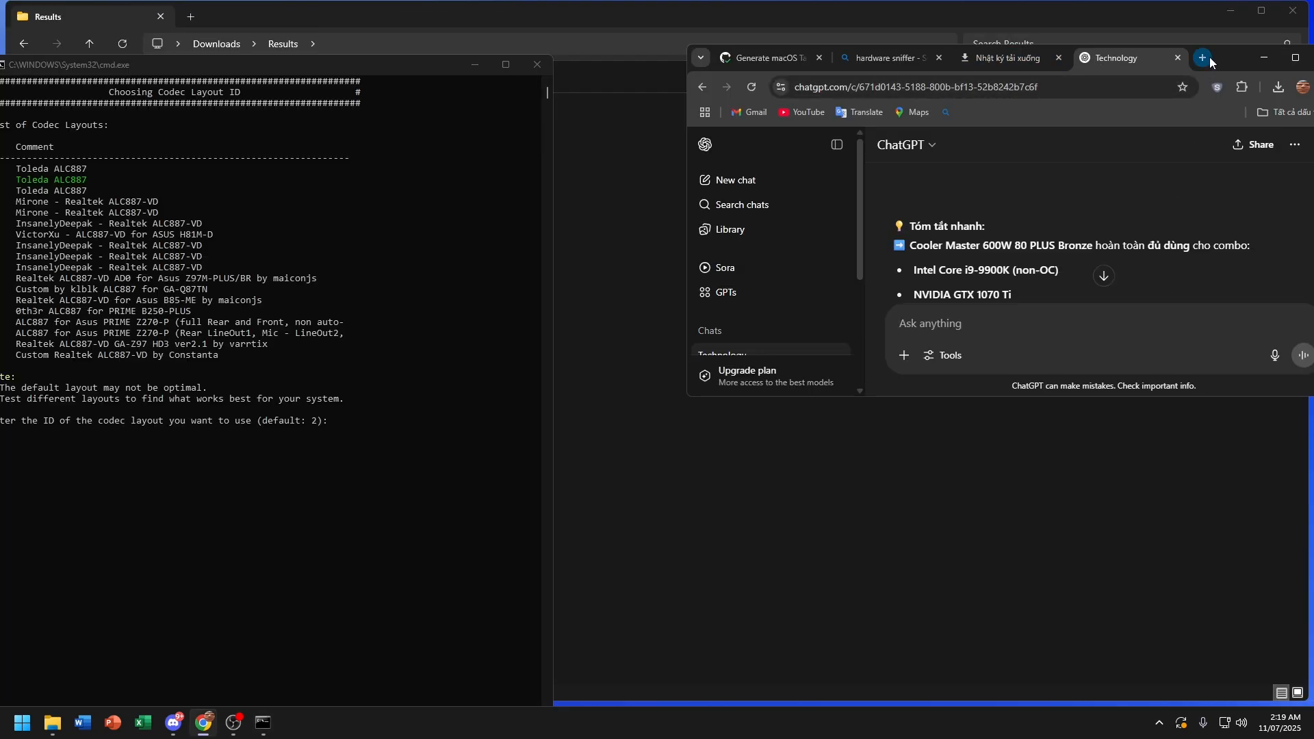
pyautogui.moveTo(1227, 65); pyautogui.dragTo(1313, 137)
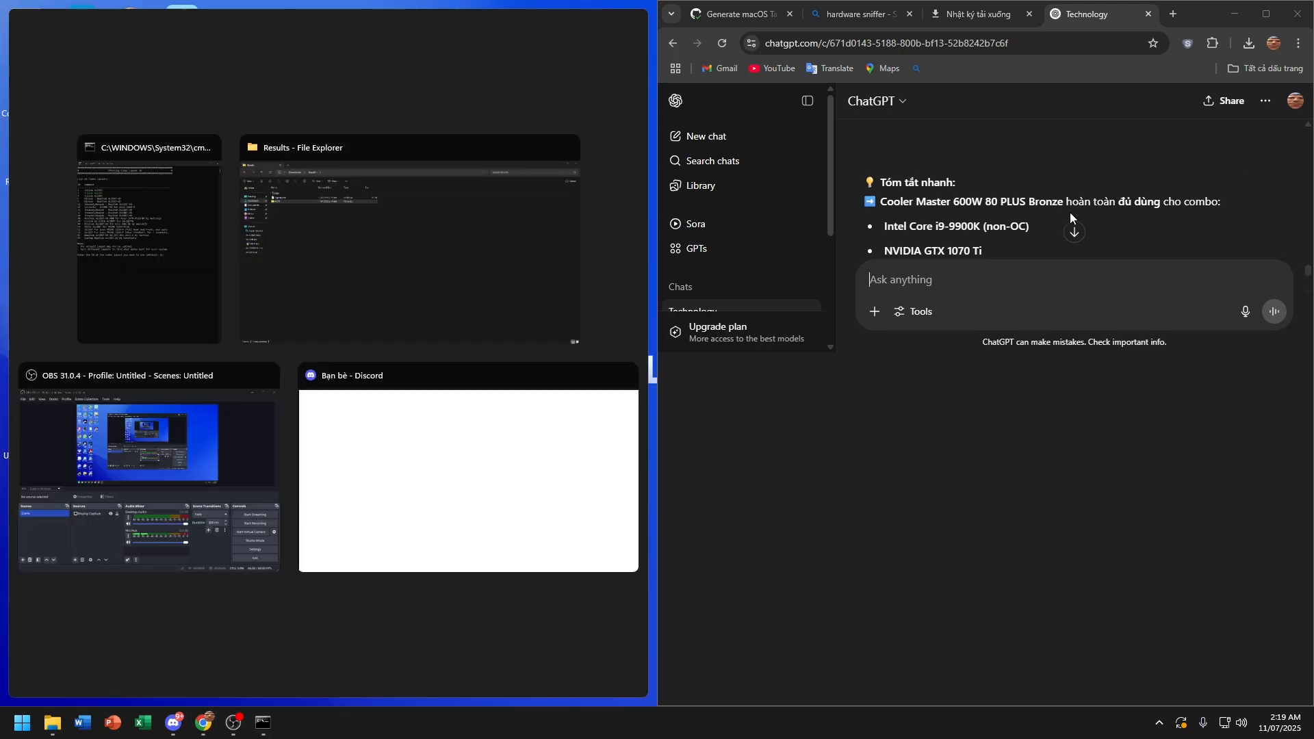
pyautogui.click(223, 253)
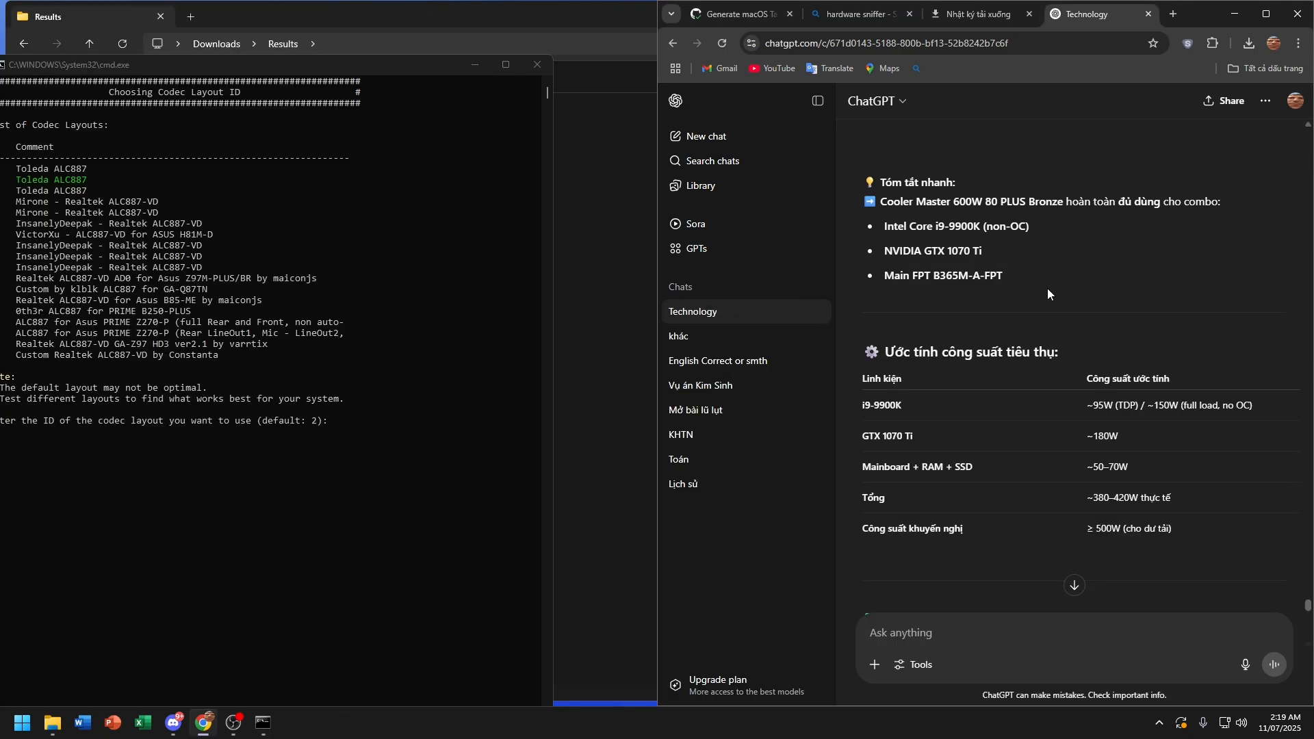
# Step: Scroll the chat to the answer recommending ALC887 layout IDs 11, 5 and 6
pyautogui.scroll(-8, 1048, 288)
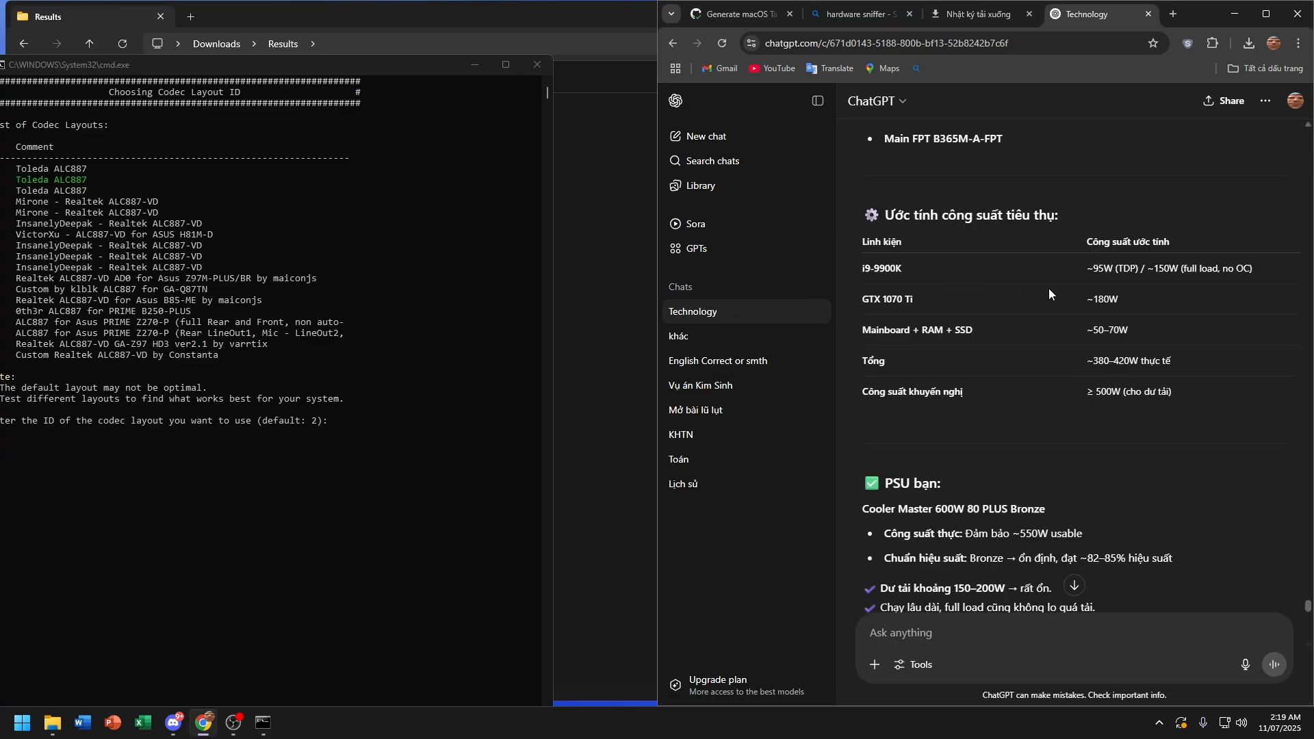
pyautogui.click(1082, 590)
pyautogui.scroll(15, 1082, 596)
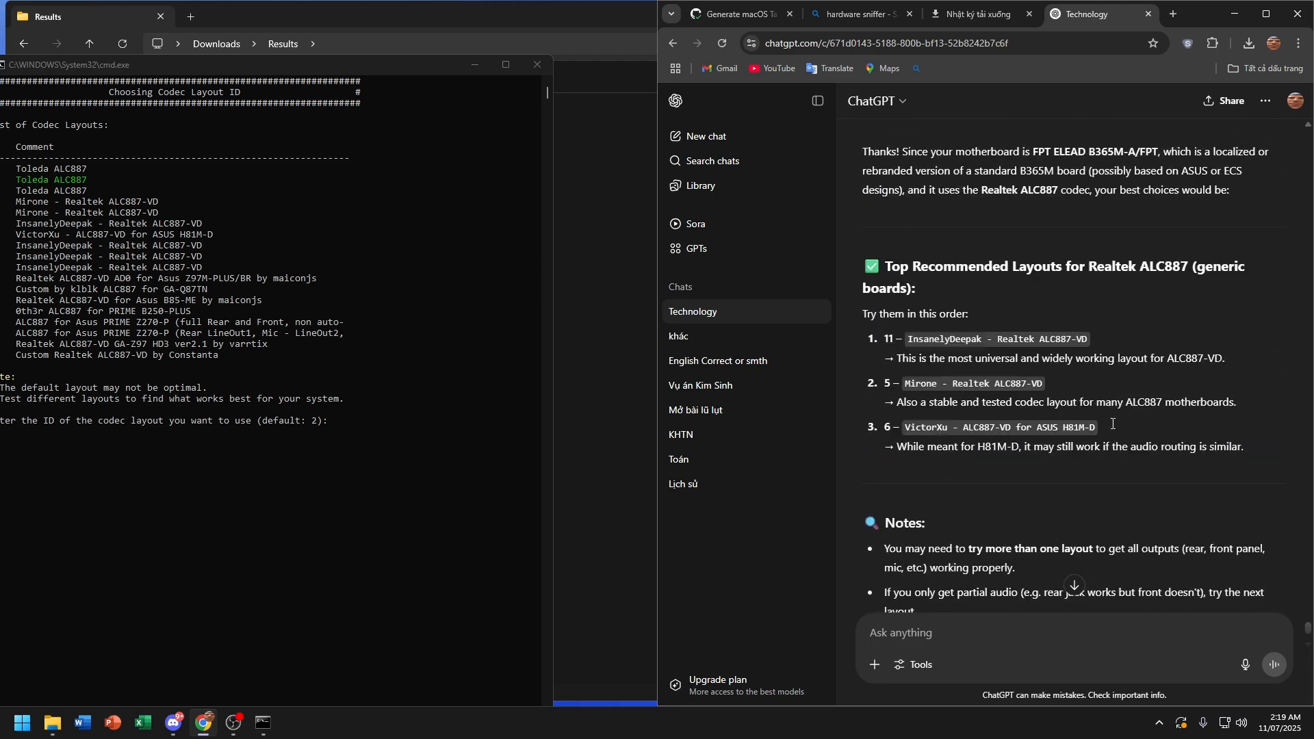
pyautogui.scroll(-3, 1112, 424)
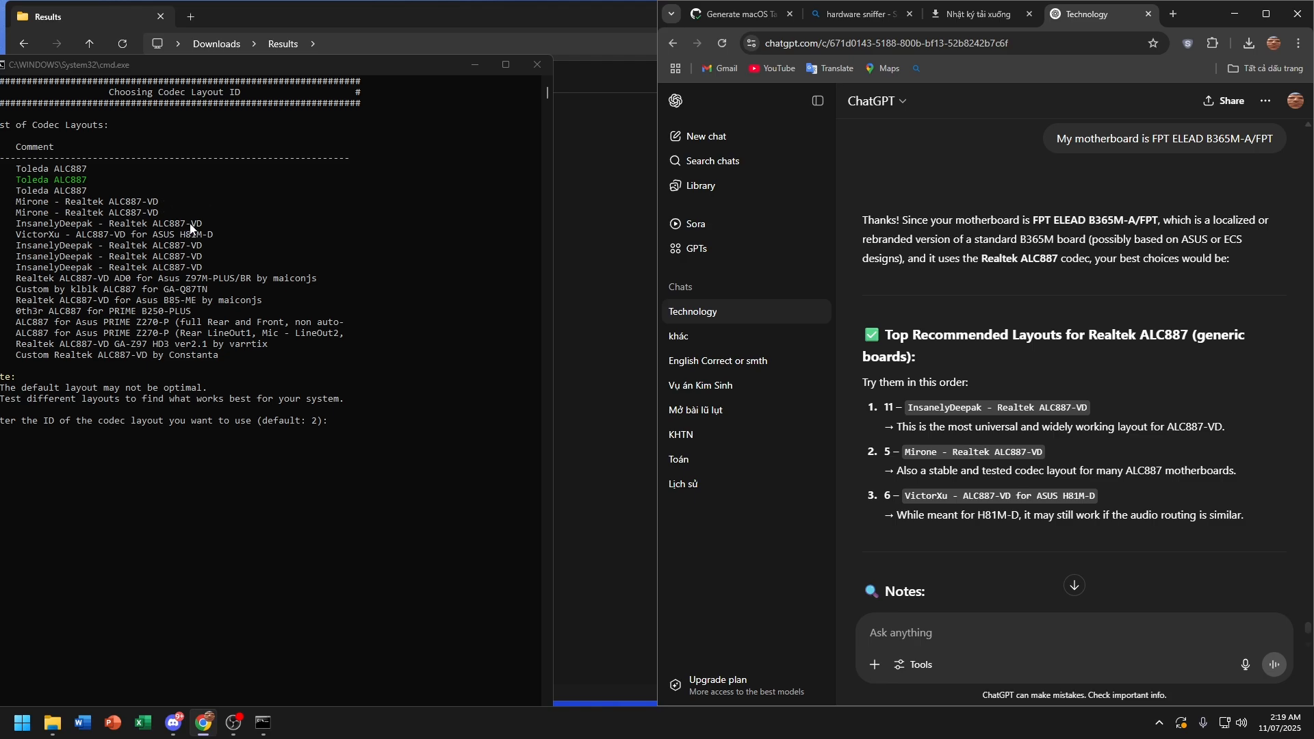
# Step: Enter codec layout 11 in the maximized console to complete the EFI build
pyautogui.click(27, 225)
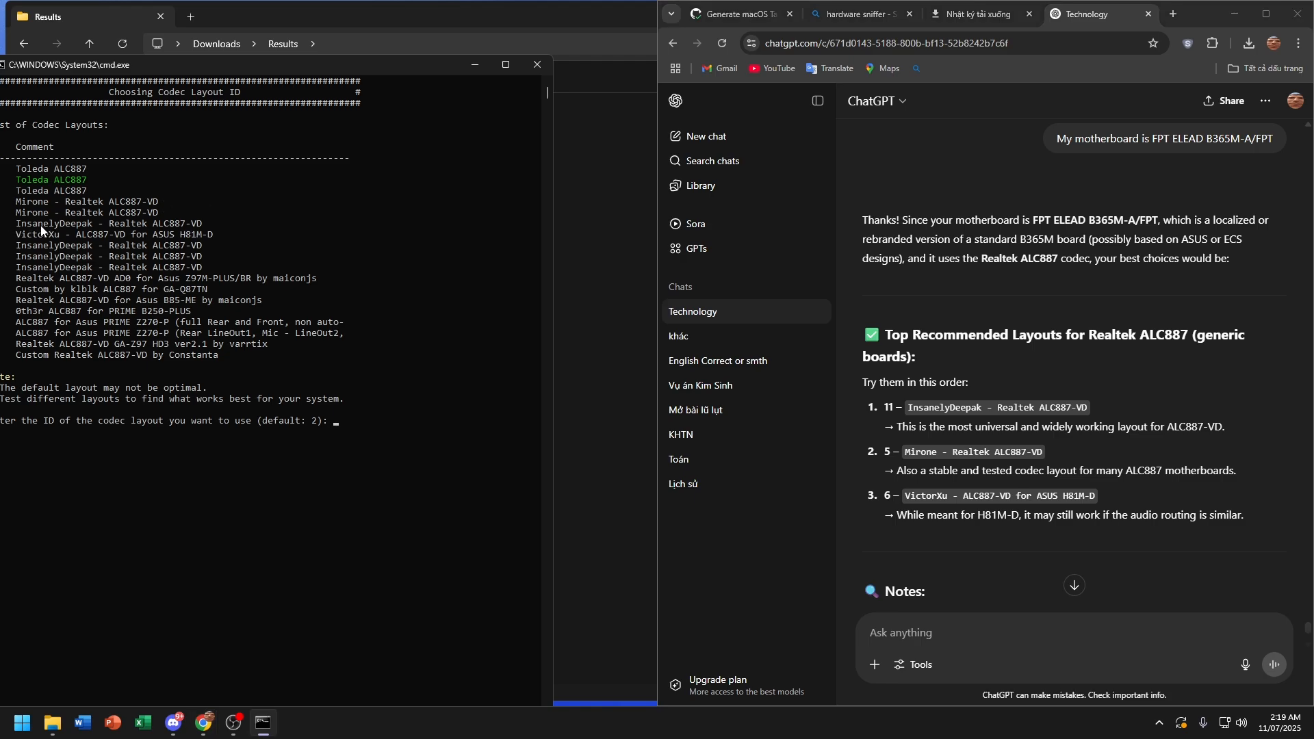
pyautogui.moveTo(39, 224); pyautogui.dragTo(201, 233)
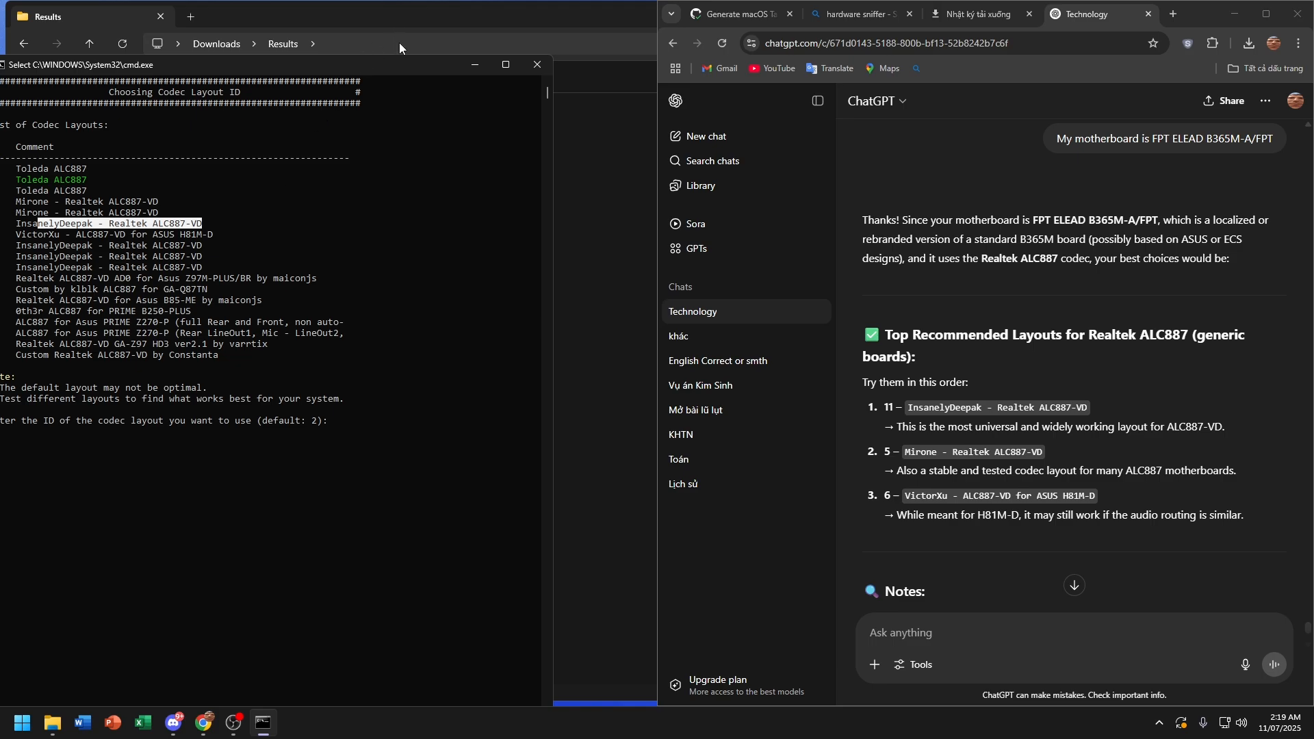
pyautogui.click(506, 65)
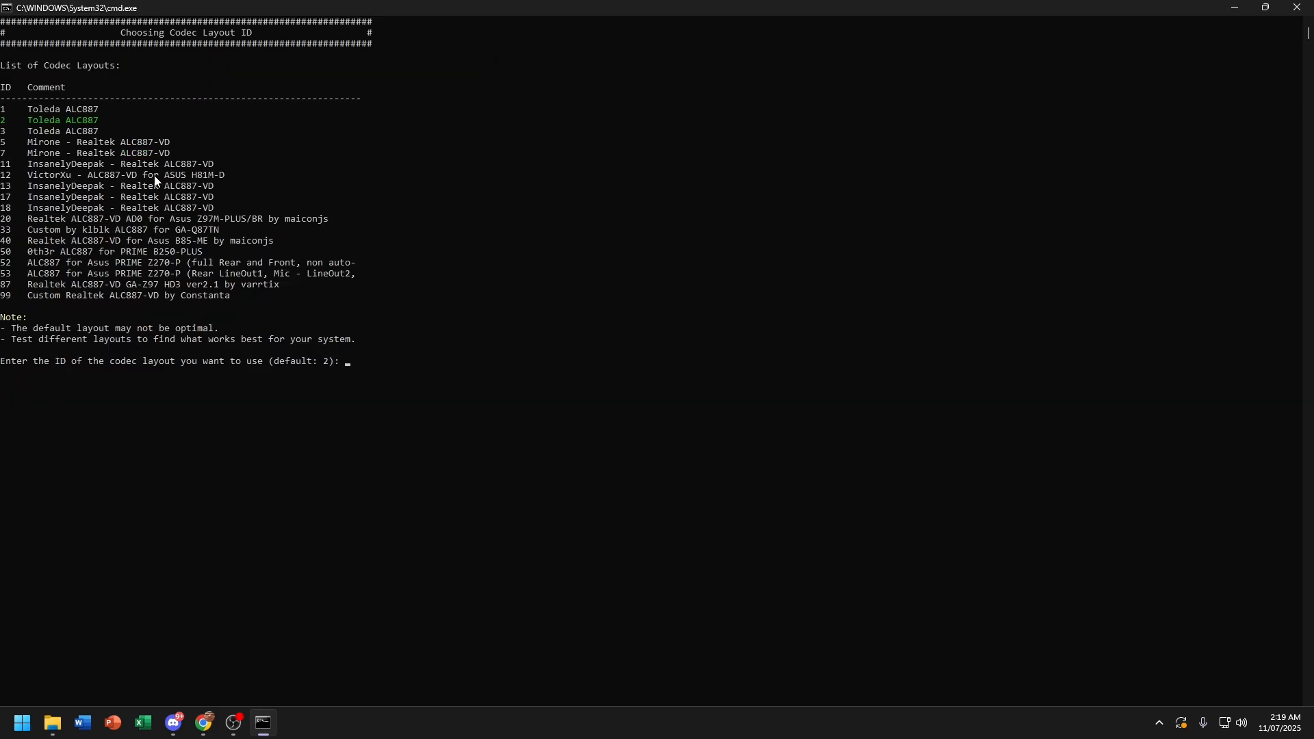
pyautogui.write('11')
pyautogui.press('Return')
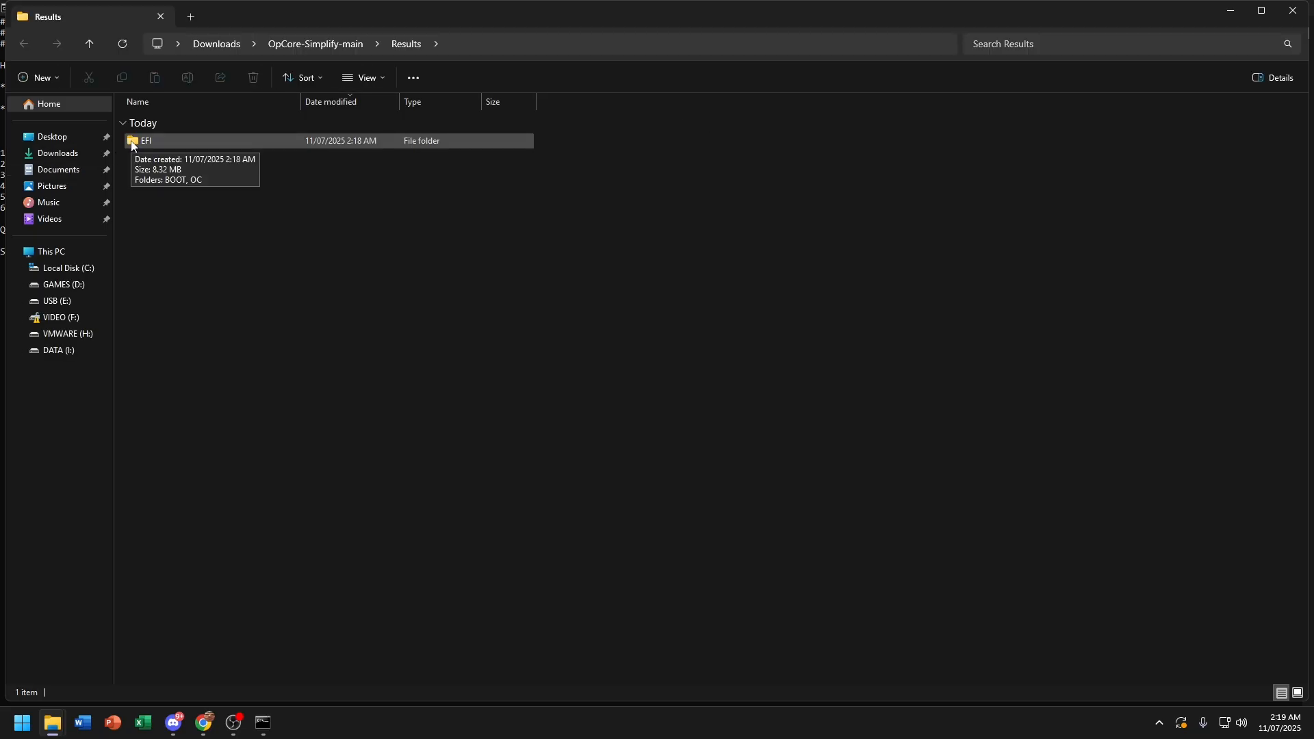
# Step: Paste the built EFI folder onto USB (E:) and pick com.apple.recovery.boot from Downloads for copying
pyautogui.click(136, 145)
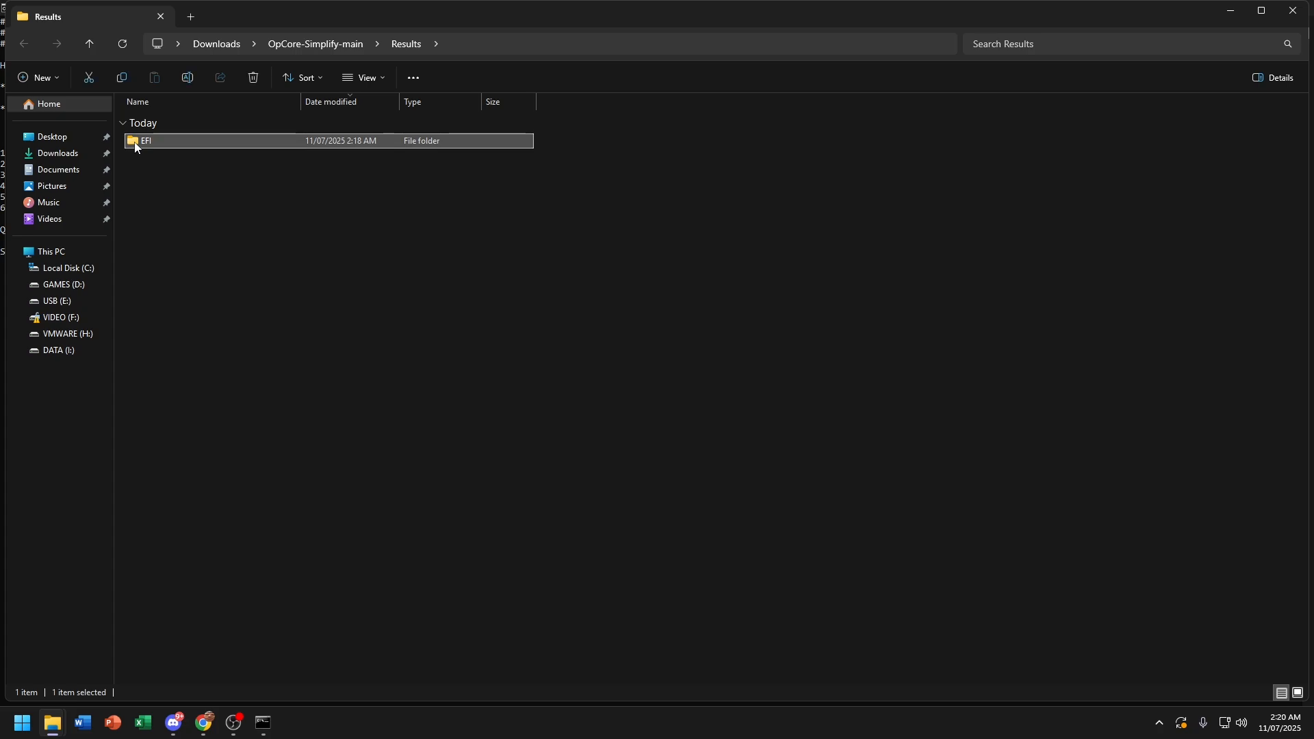
pyautogui.click(95, 304)
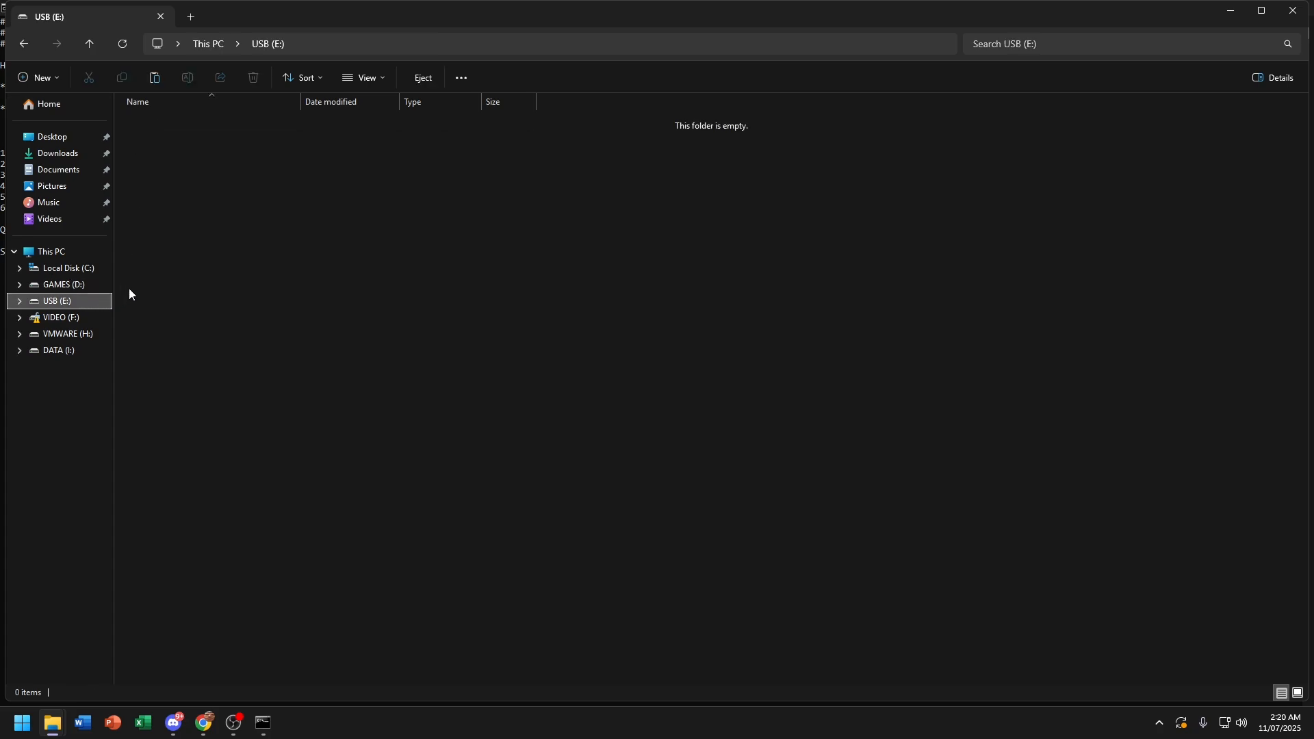
pyautogui.hotkey('ctrl', 'v')
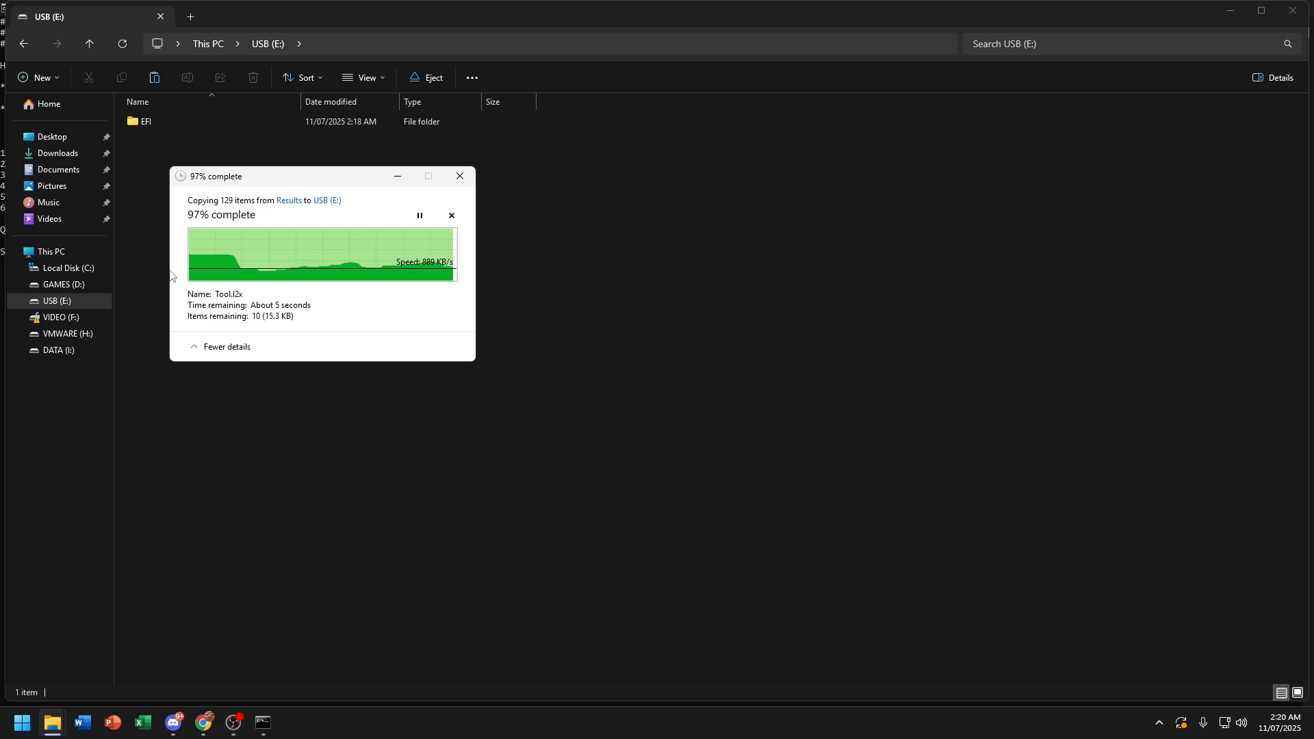
pyautogui.click(59, 153)
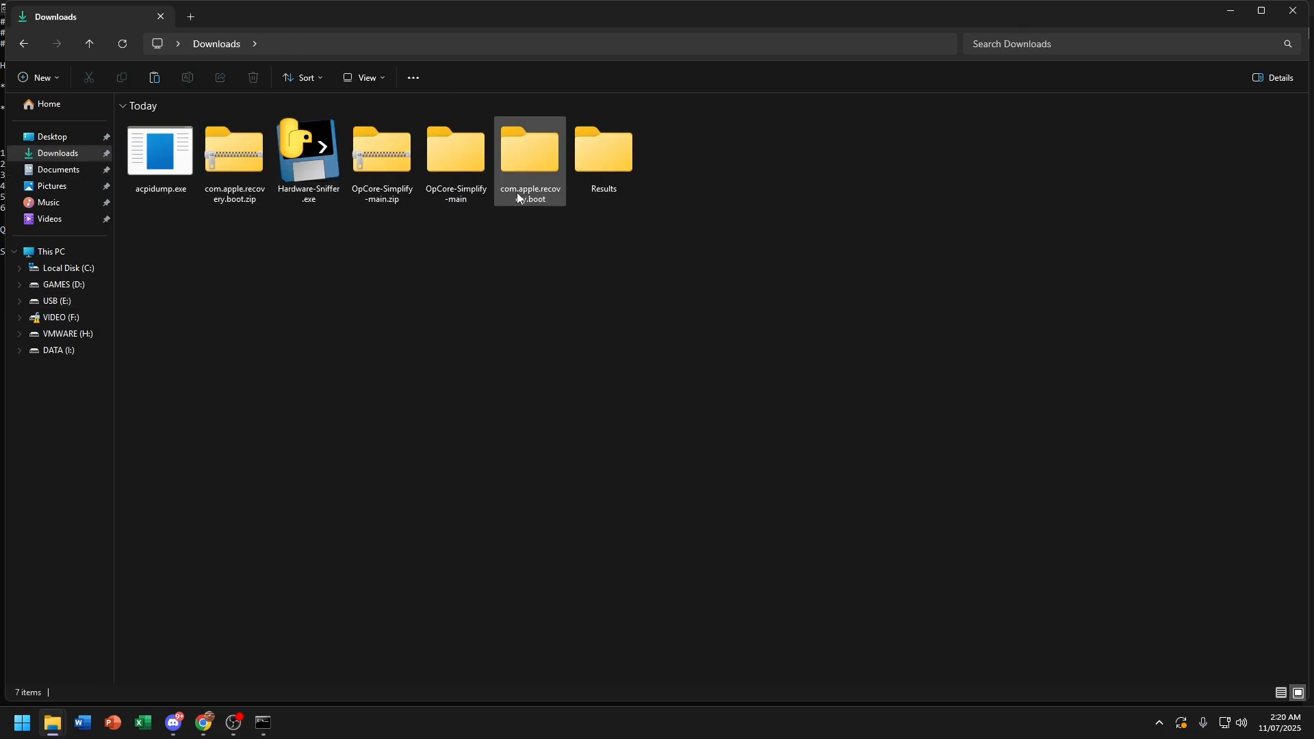
pyautogui.click(559, 194)
pyautogui.click(558, 194)
pyautogui.click(23, 43)
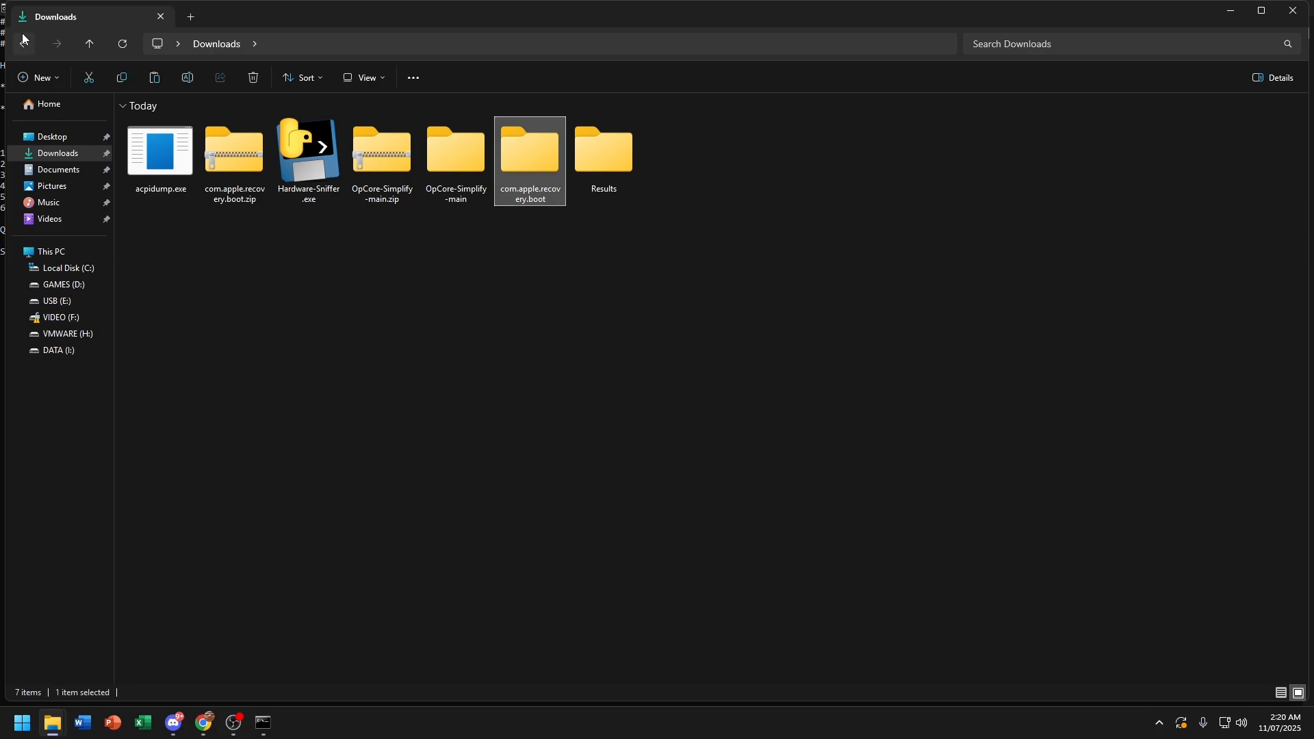
# Step: Close the OpCore Simplify console, ChatGPT browser and Results window, then open USB (E:) from This PC
pyautogui.click(264, 723)
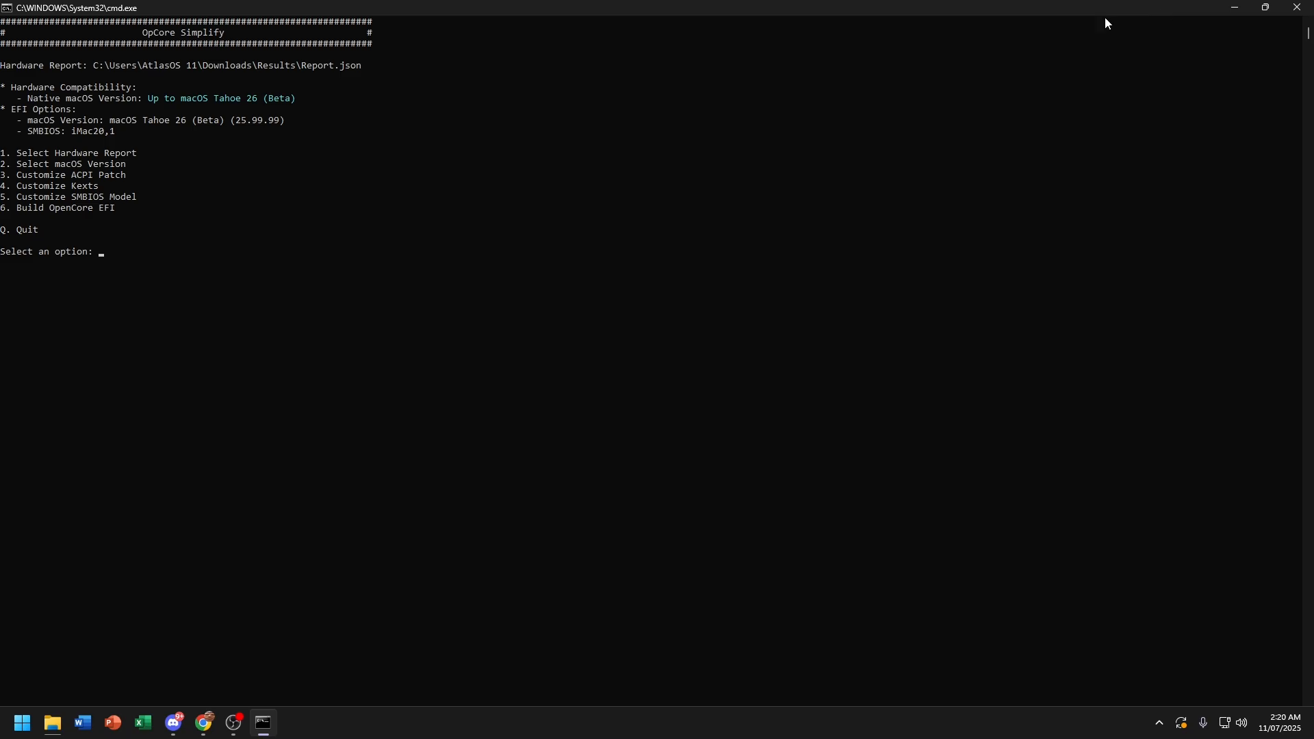
pyautogui.click(1297, 7)
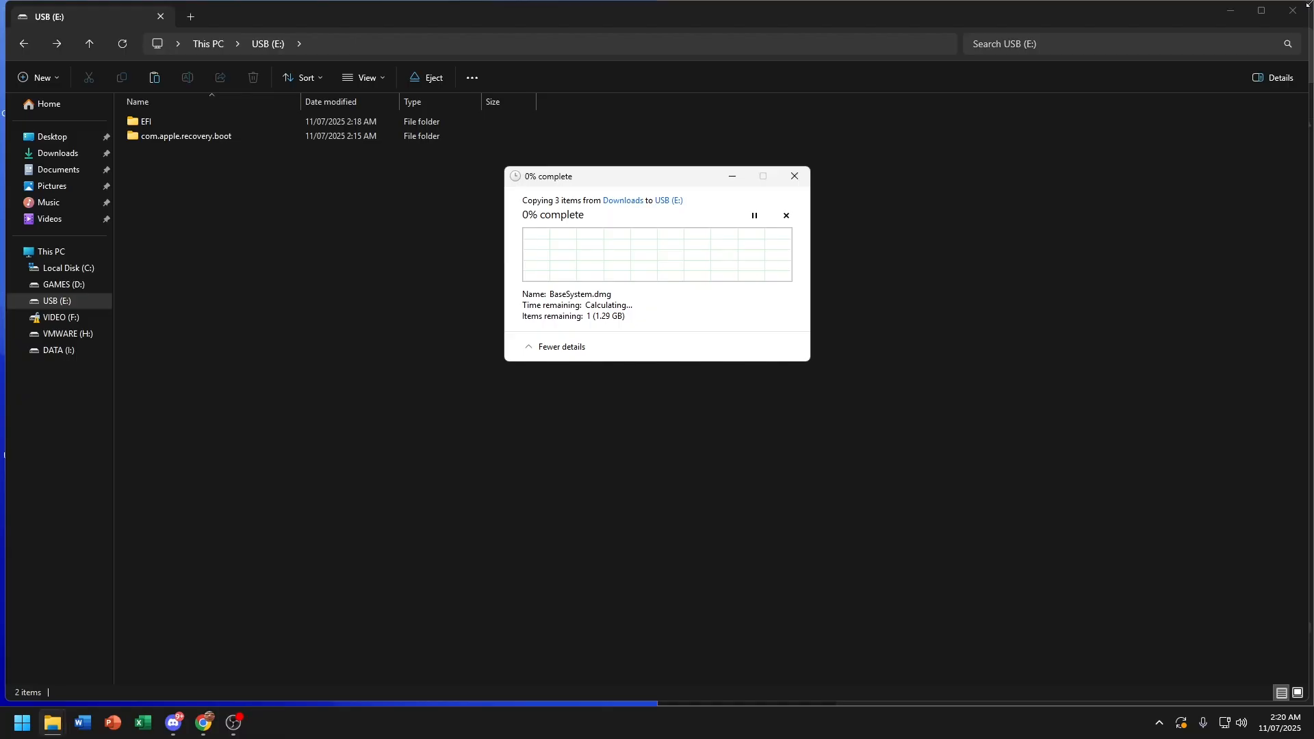
pyautogui.click(204, 723)
pyautogui.click(1291, 21)
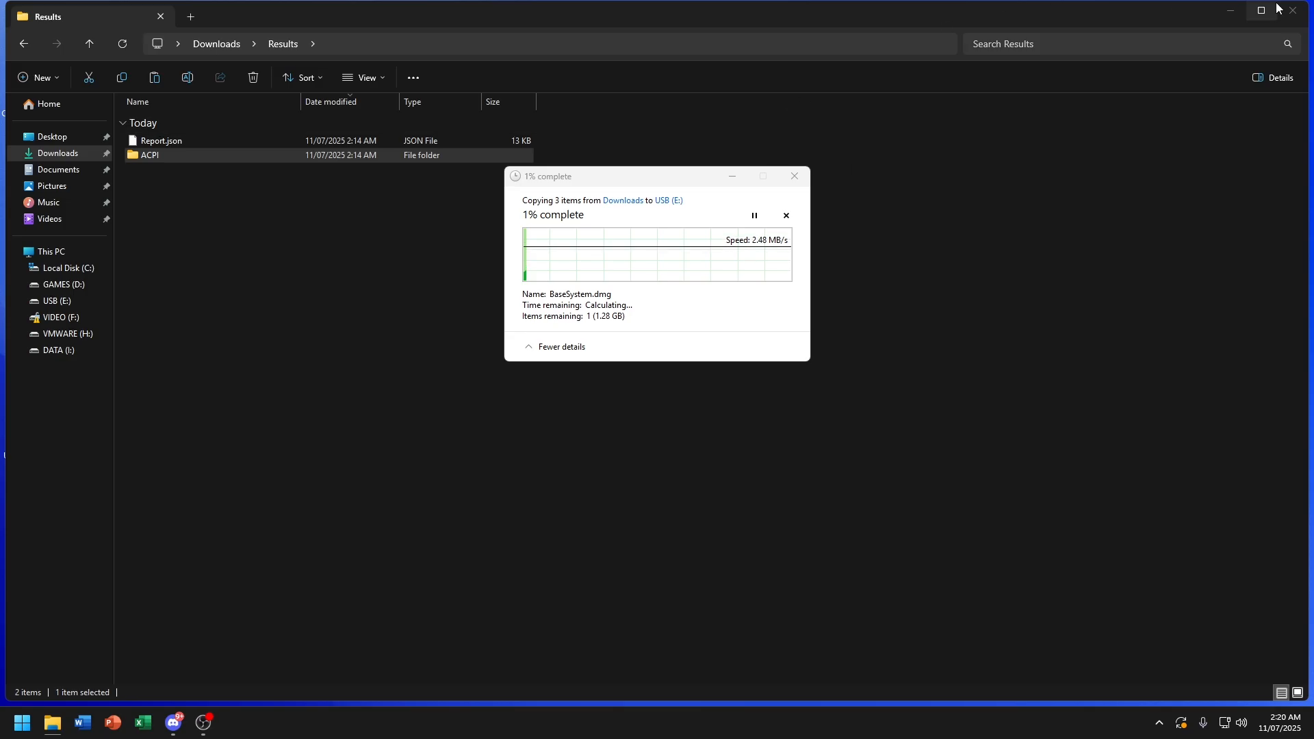
pyautogui.click(1293, 10)
pyautogui.doubleClick(26, 27)
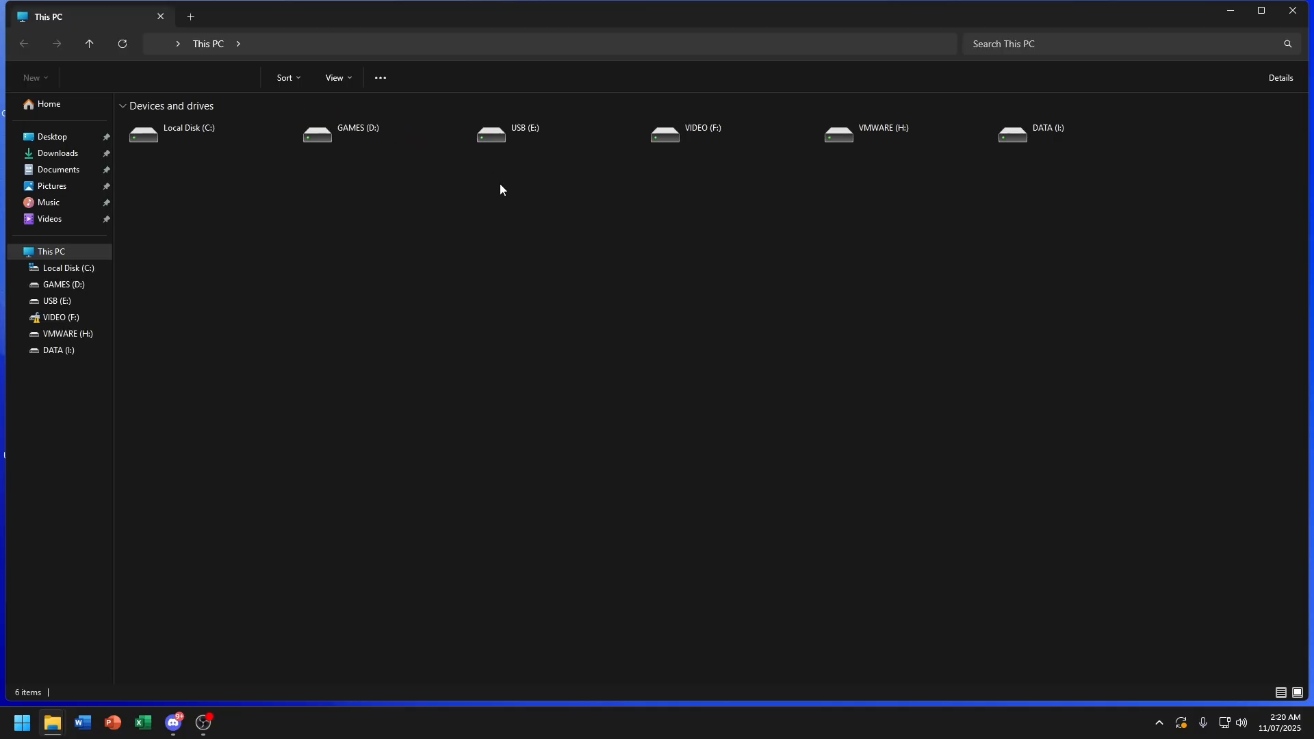
pyautogui.doubleClick(515, 140)
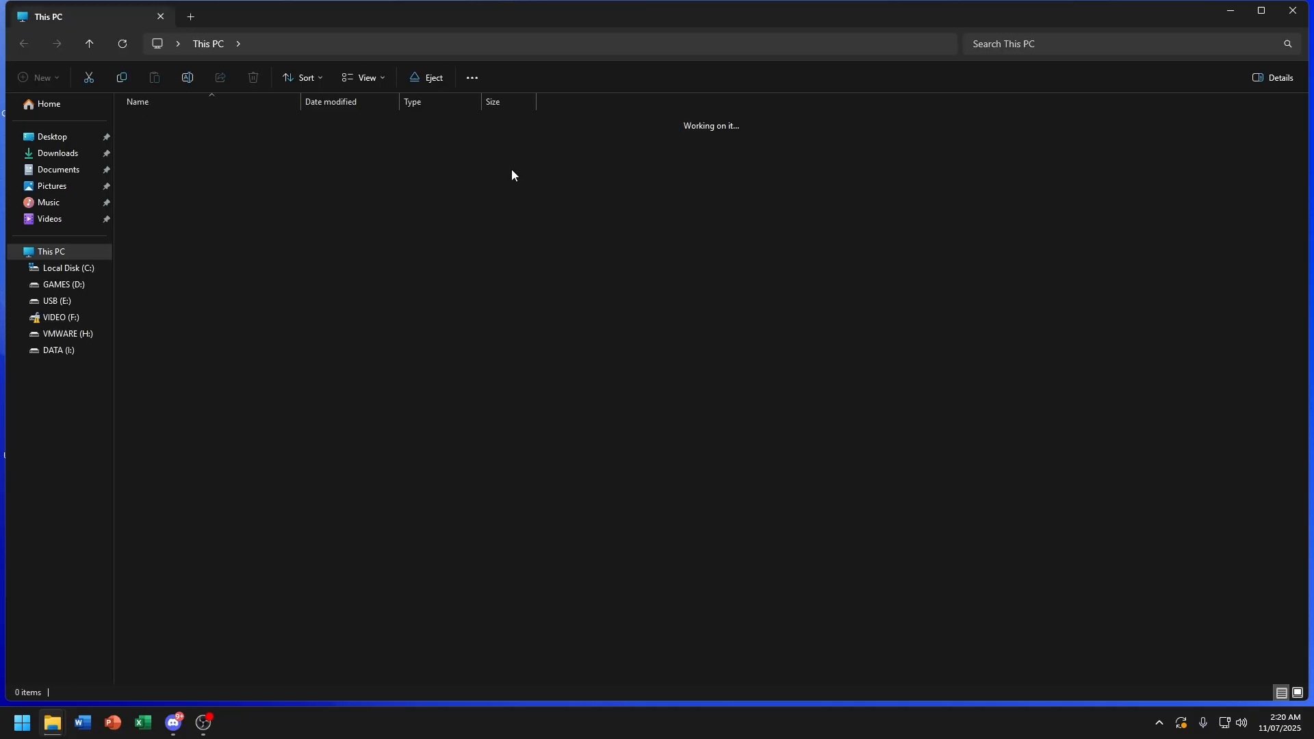
# Step: Wait for the copy to finish, check USB (E:) holds com.apple.recovery.boot and EFI, and close File Explorer
pyautogui.moveTo(53, 723)
pyautogui.click(113, 668)
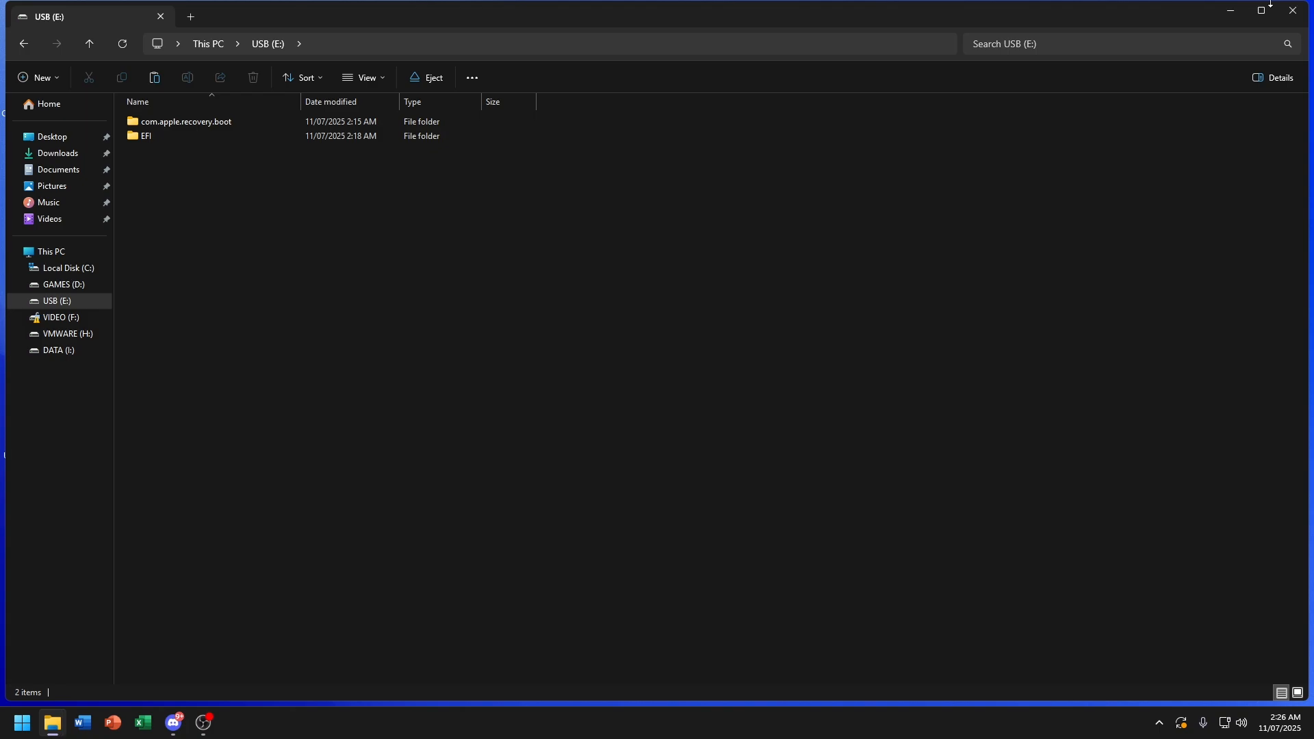
pyautogui.doubleClick(664, 1)
pyautogui.click(1262, 10)
pyautogui.click(48, 248)
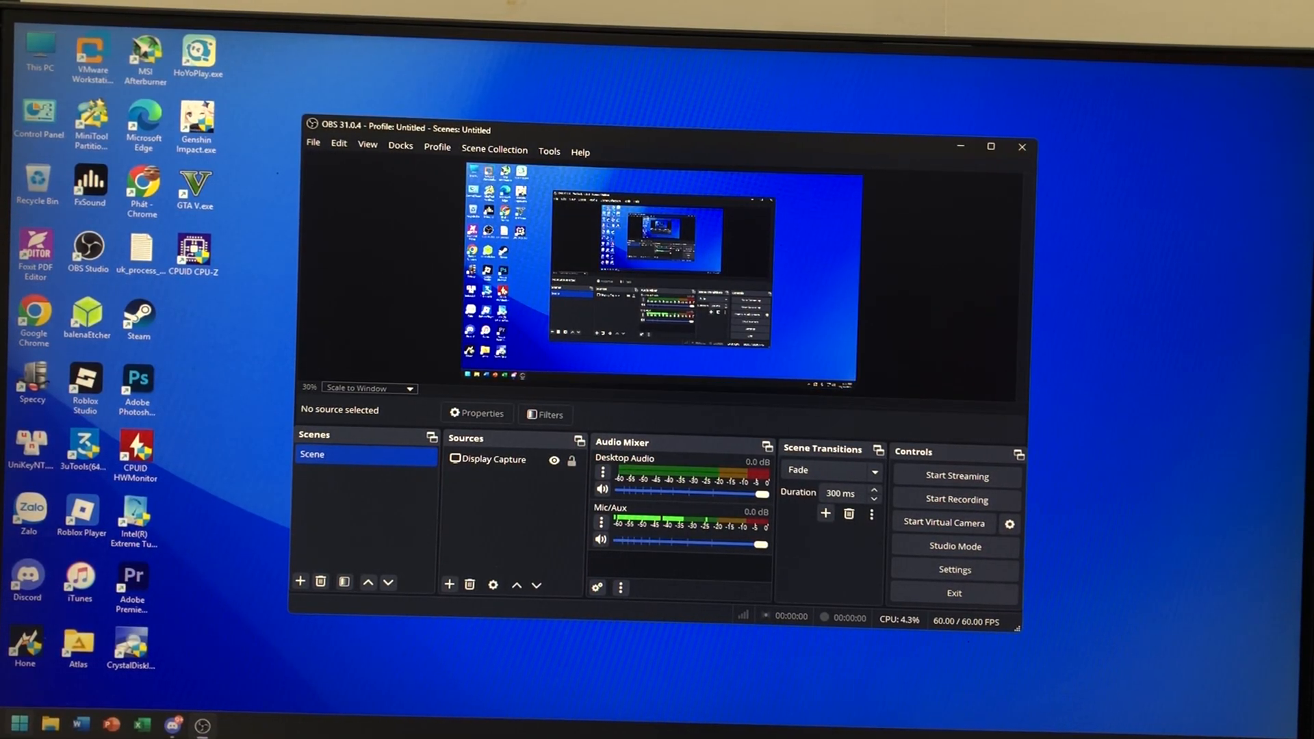
# Step: Restart Windows from the Start menu's power options so the PC reboots toward the BIOS
pyautogui.press('super')
pyautogui.click(397, 686)
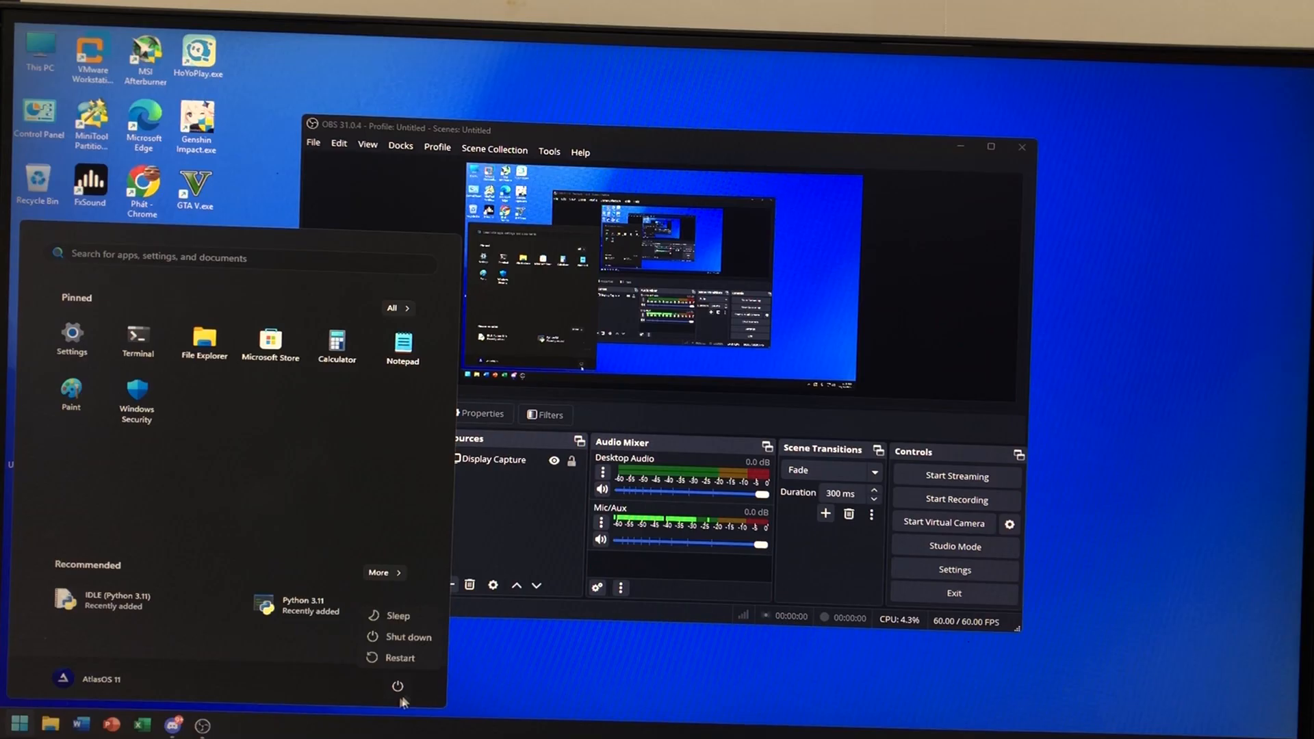
pyautogui.click(414, 665)
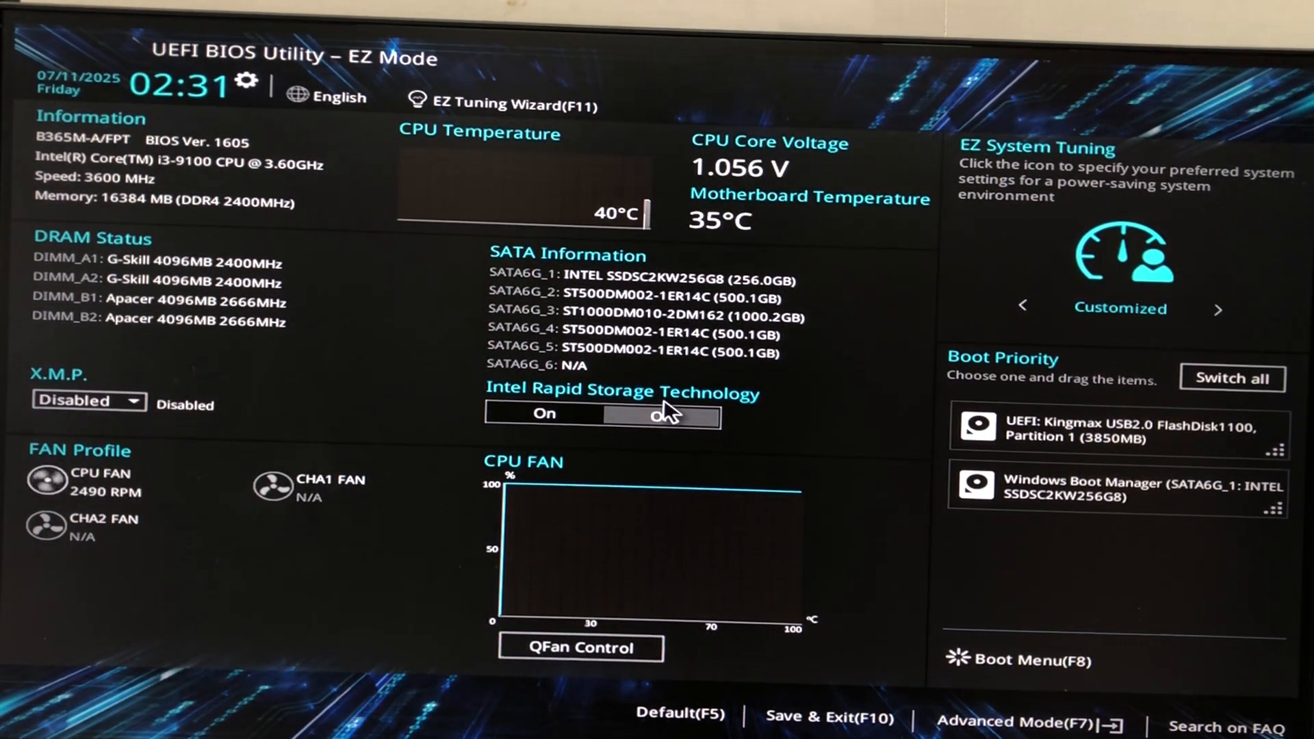
# Step: In Advanced Mode, keep Fast Boot disabled on the Boot page and review Secure Boot settings
pyautogui.press('F7')
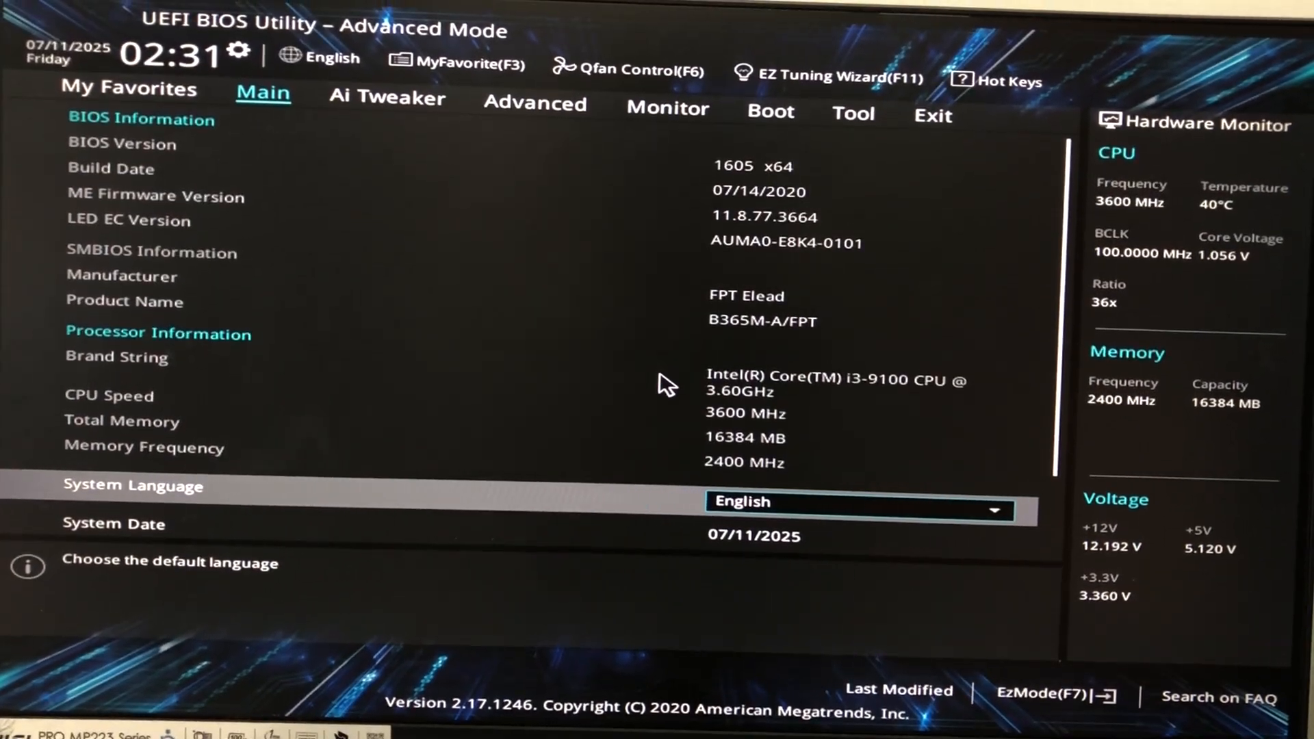
pyautogui.click(780, 116)
pyautogui.click(821, 218)
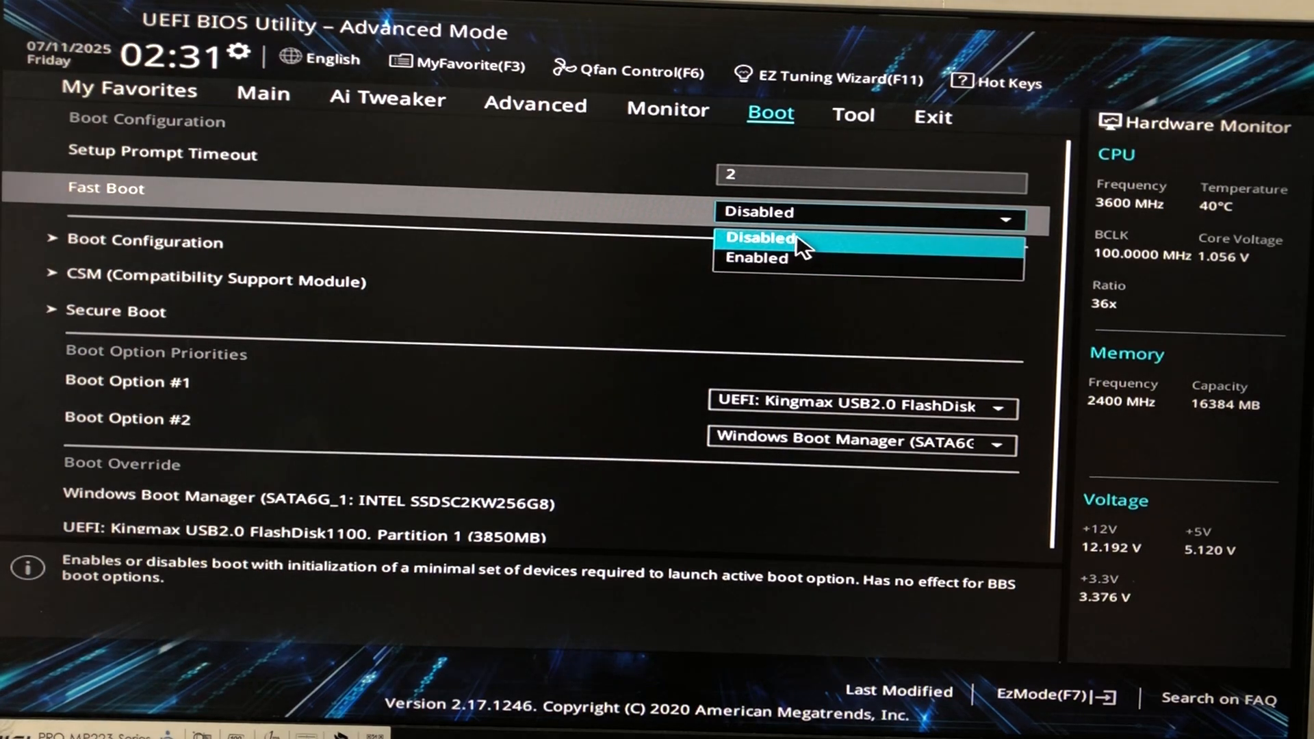
pyautogui.click(784, 239)
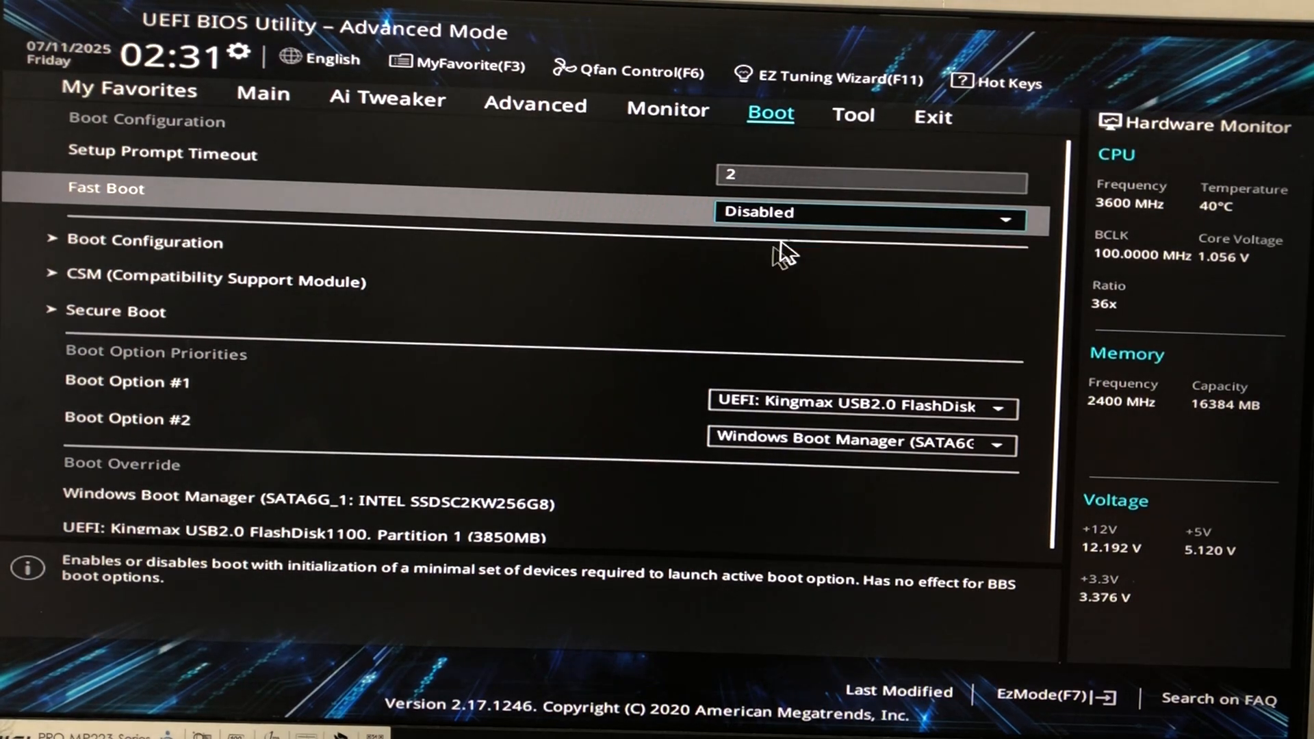
pyautogui.click(528, 341)
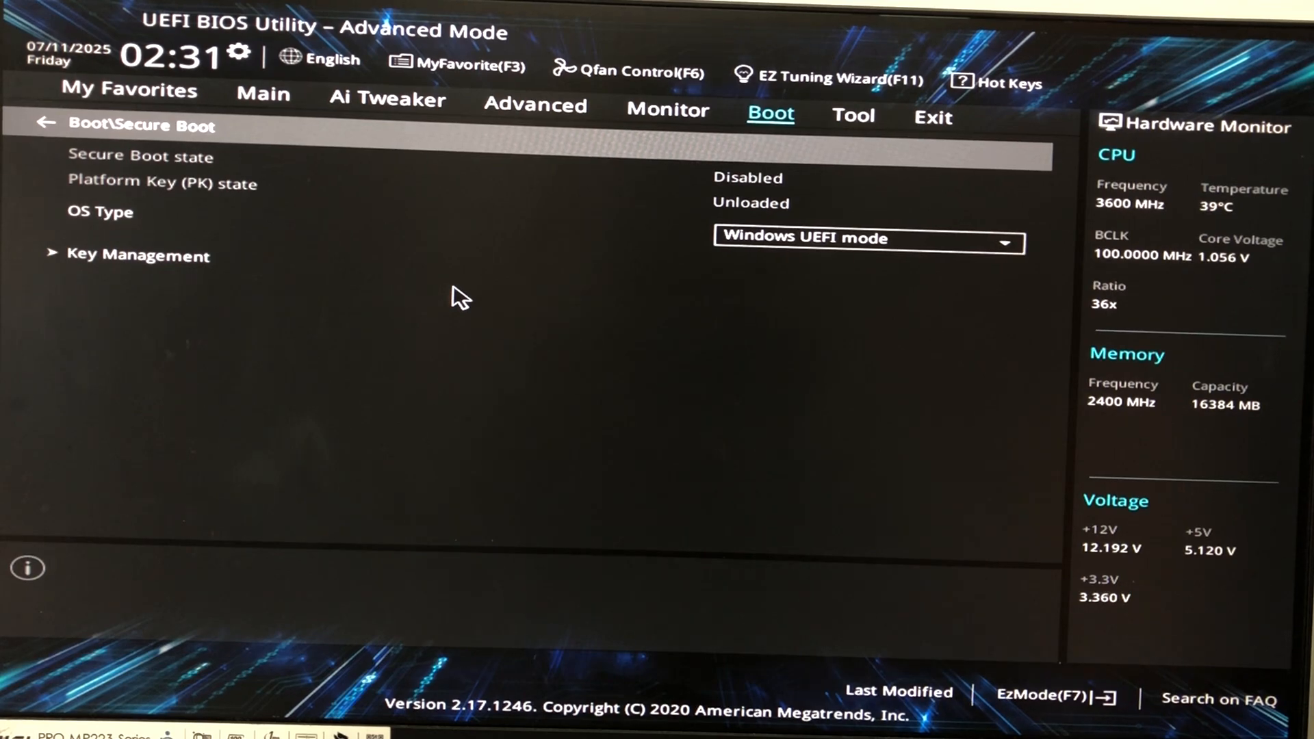
pyautogui.press('Escape')
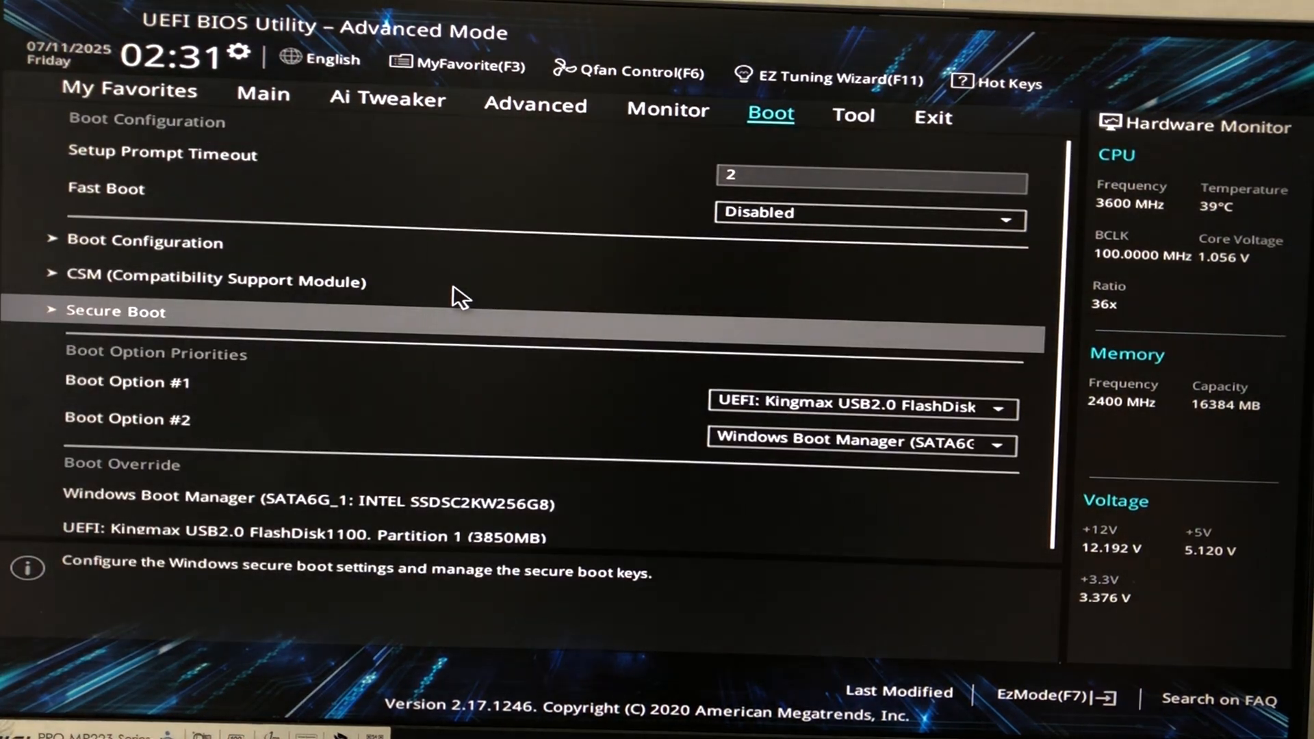
# Step: Under Advanced > PCH Storage Configuration, keep SATA mode set to AHCI
pyautogui.press('Left')
pyautogui.press('Left')
pyautogui.press('Left')
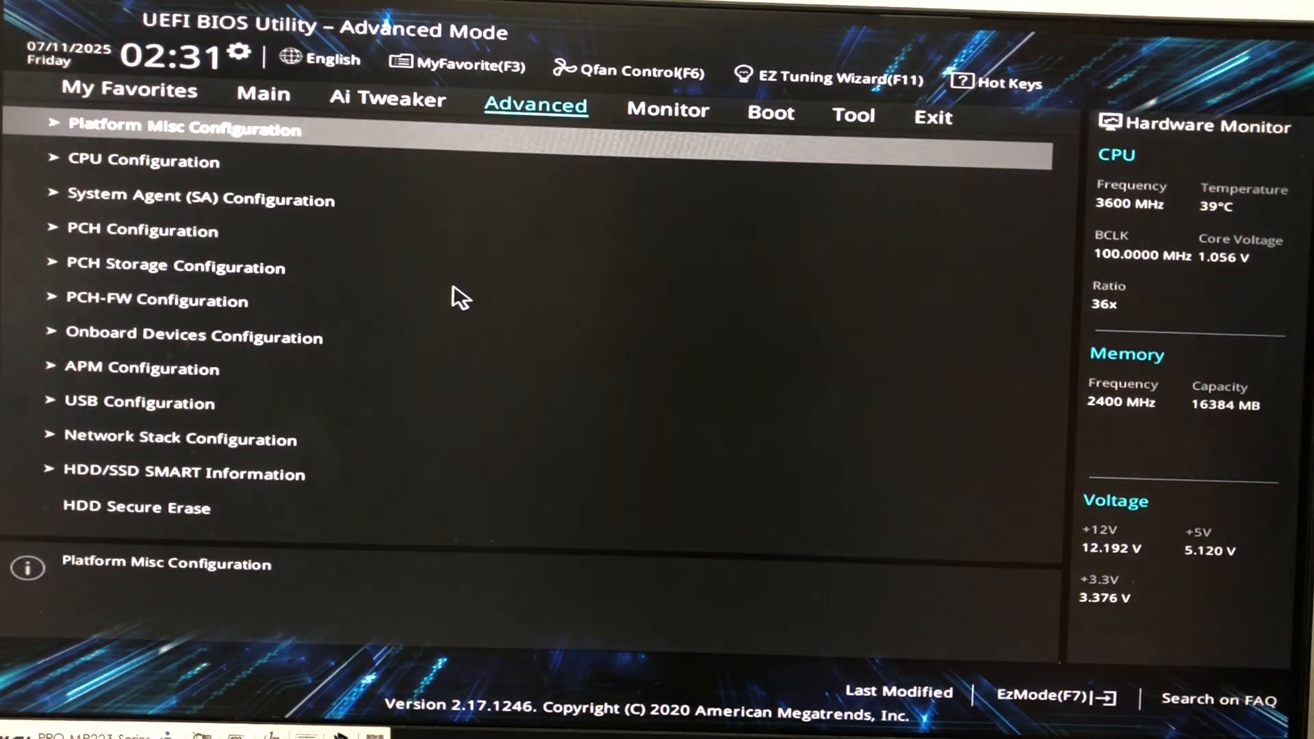
pyautogui.press('Right')
pyautogui.press('Down')
pyautogui.press('Down')
pyautogui.press('Down')
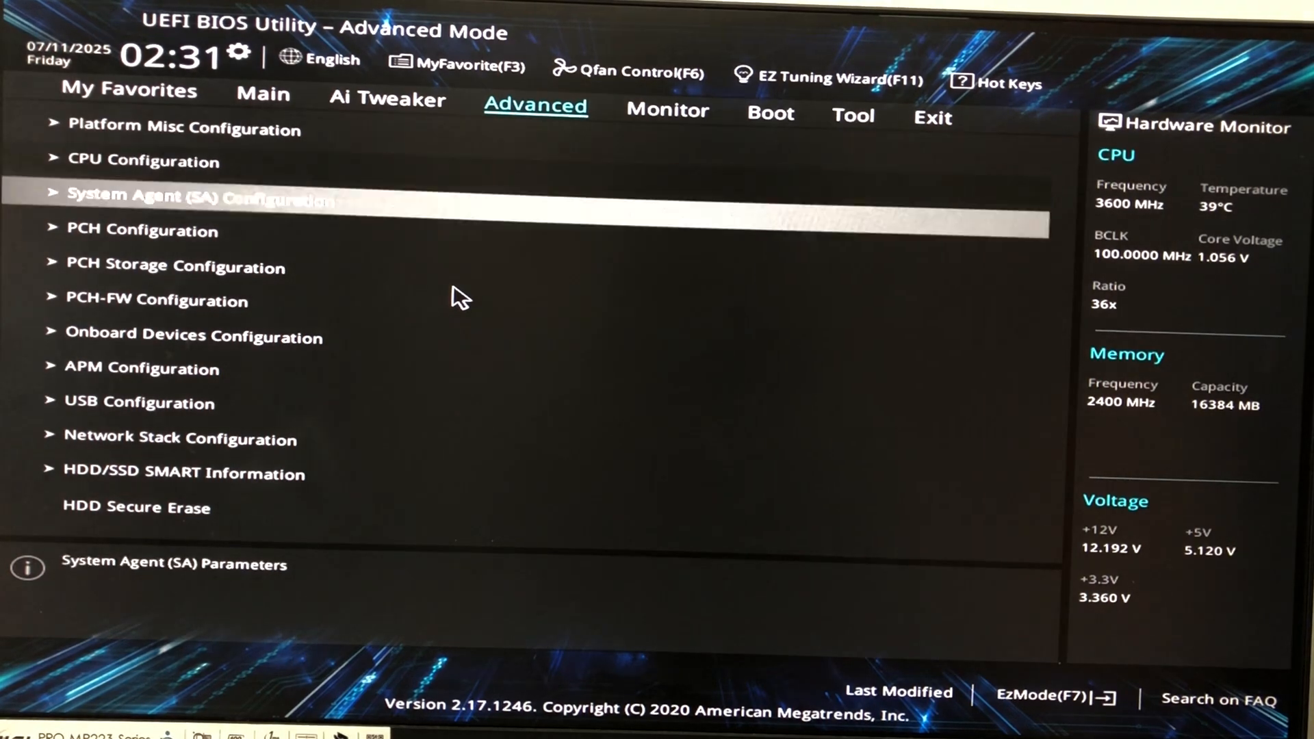
pyautogui.press('Down')
pyautogui.click(453, 288)
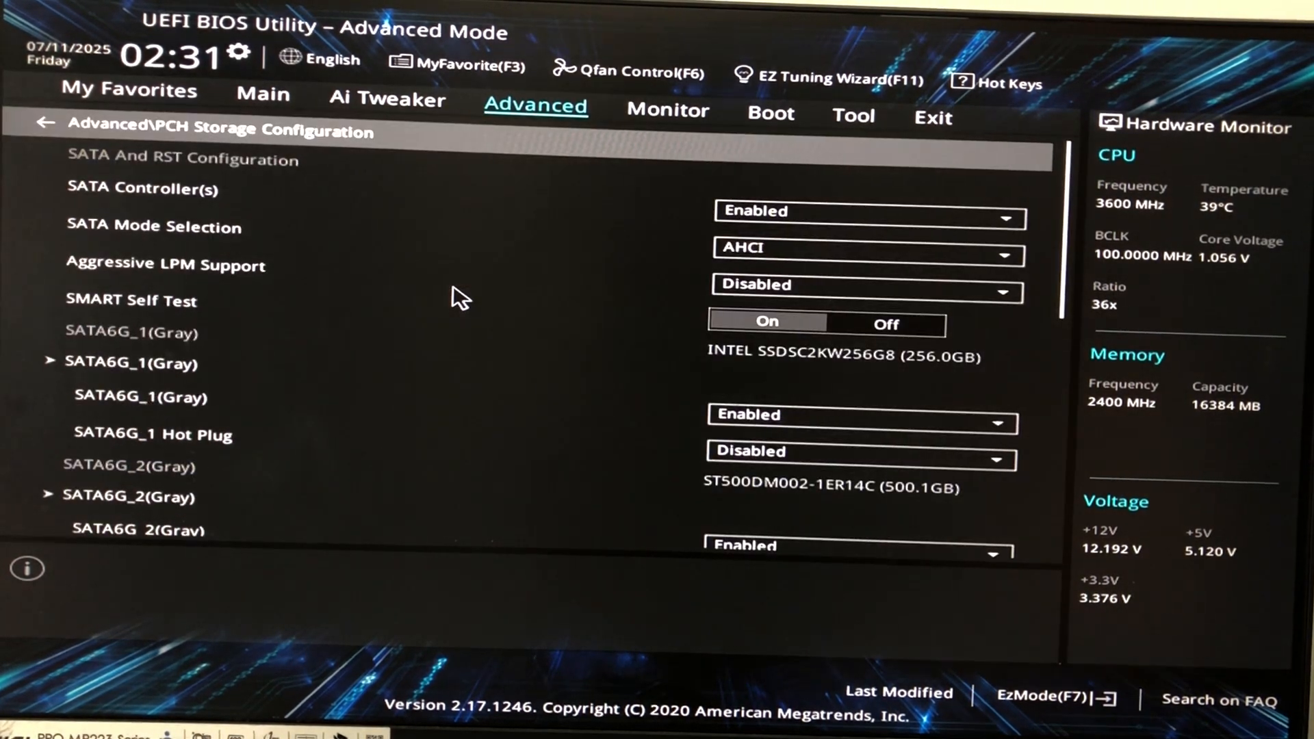
pyautogui.click(735, 250)
pyautogui.click(732, 273)
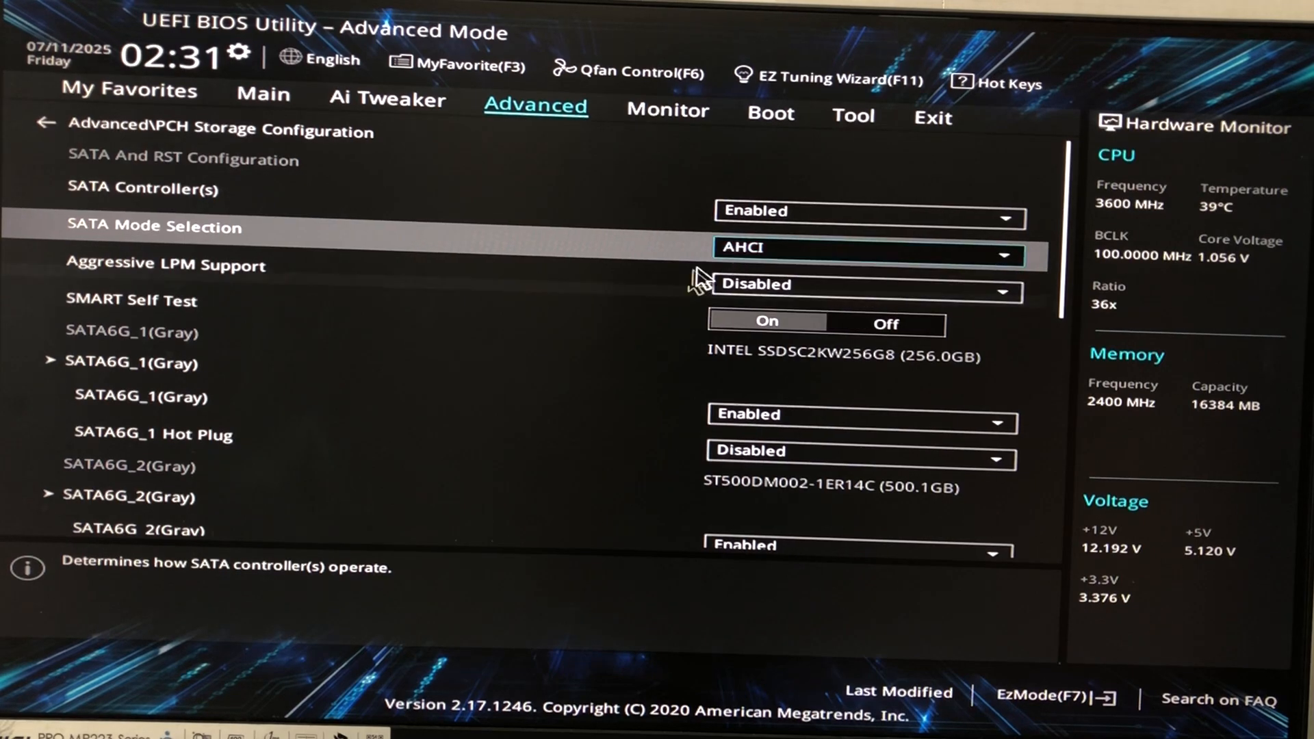
# Step: Keep the Kingmax USB as Boot Option #1, then save changes and reset with F10
pyautogui.press('Right')
pyautogui.press('Right')
pyautogui.press('Right')
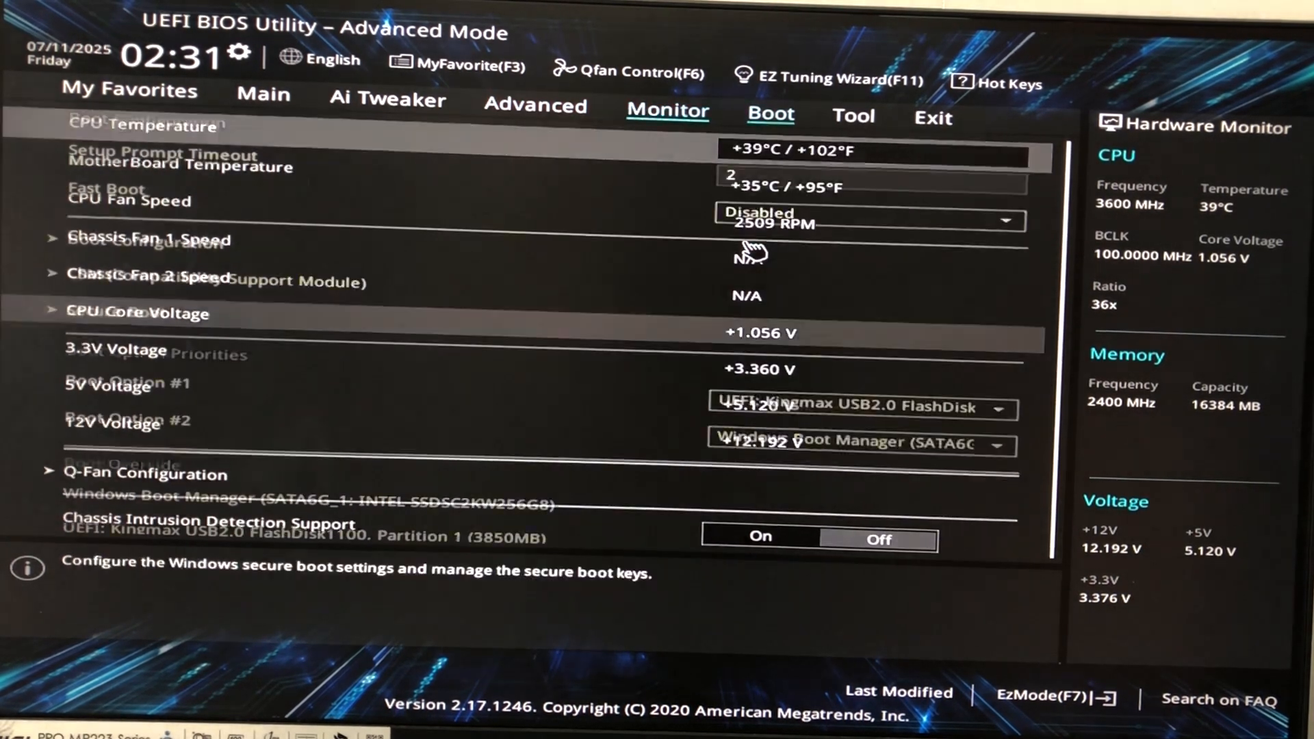
pyautogui.press('Left')
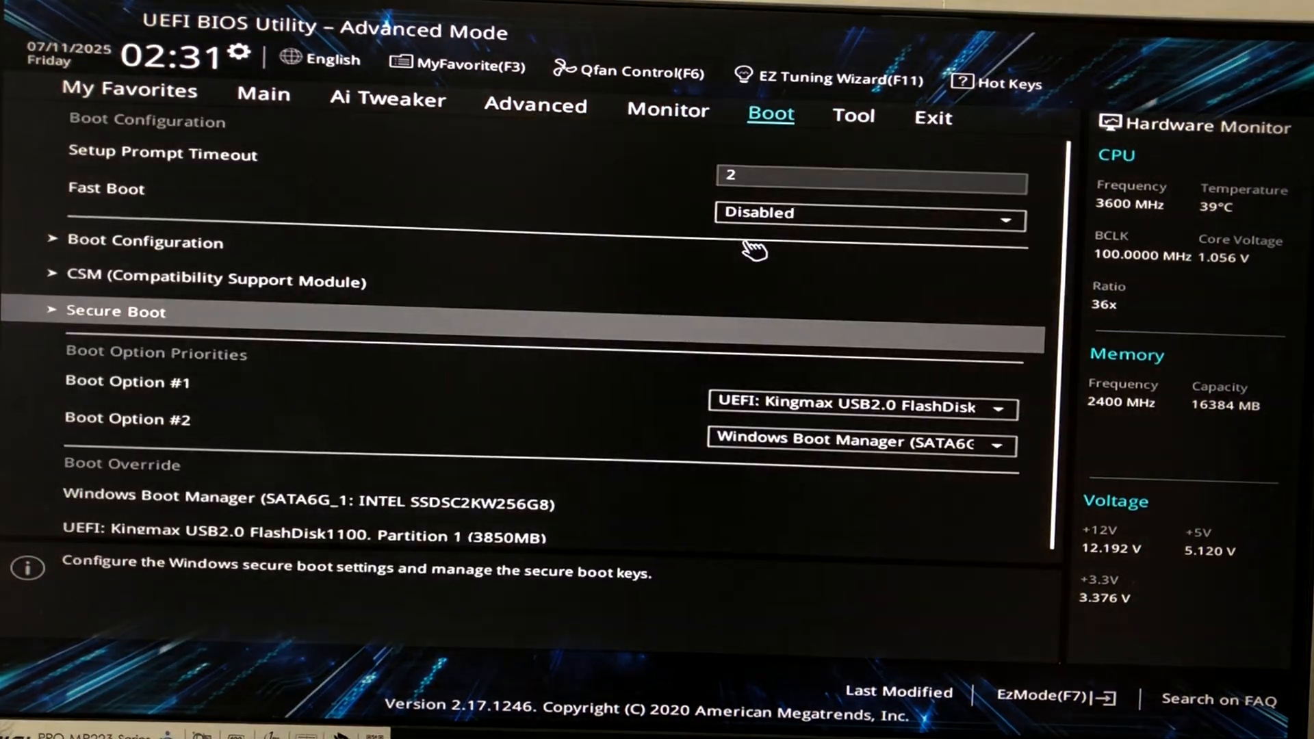
pyautogui.press('Down')
pyautogui.press('Down')
pyautogui.press('Up')
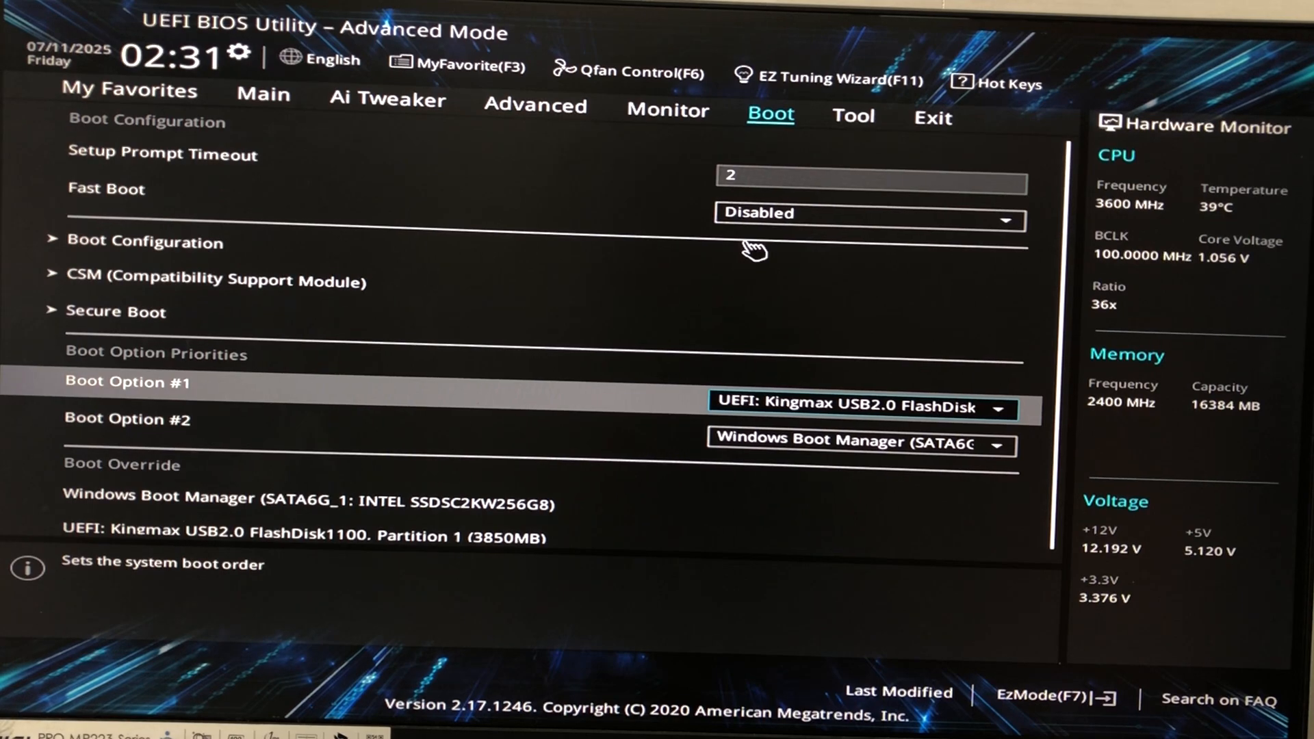
pyautogui.press('Return')
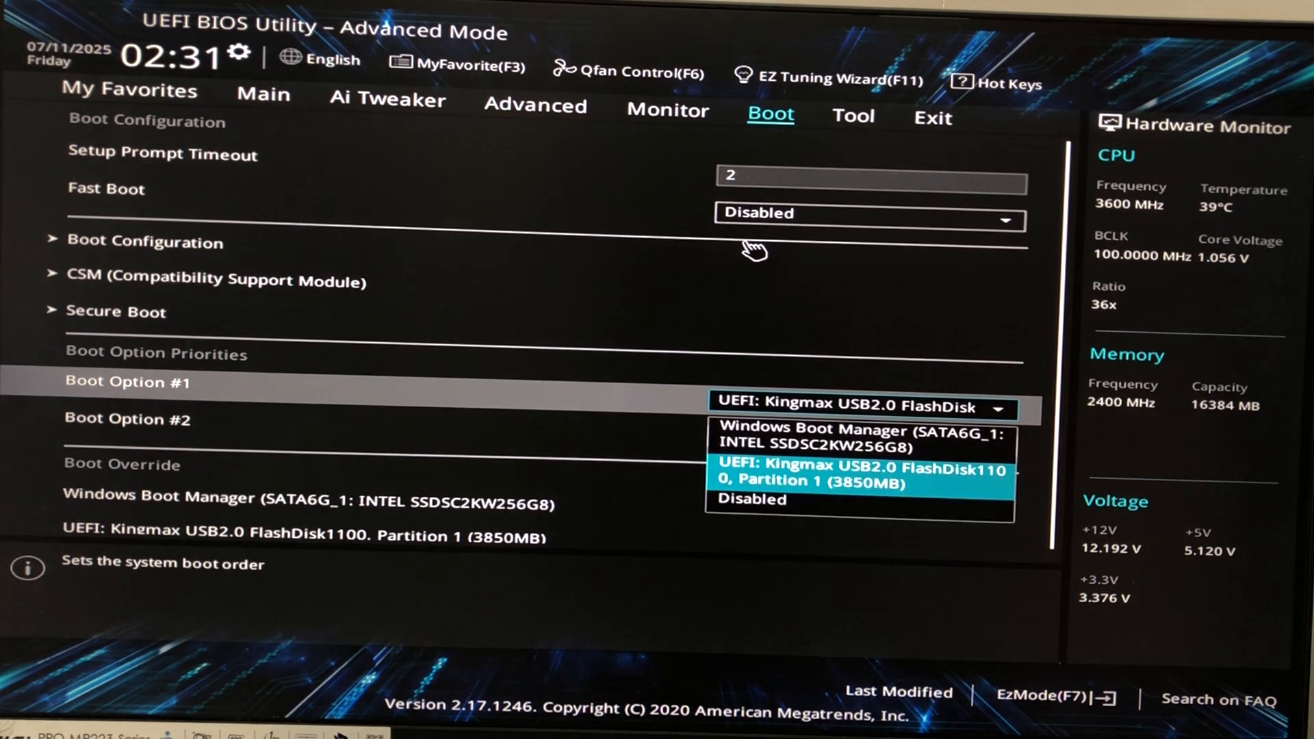
pyautogui.click(834, 463)
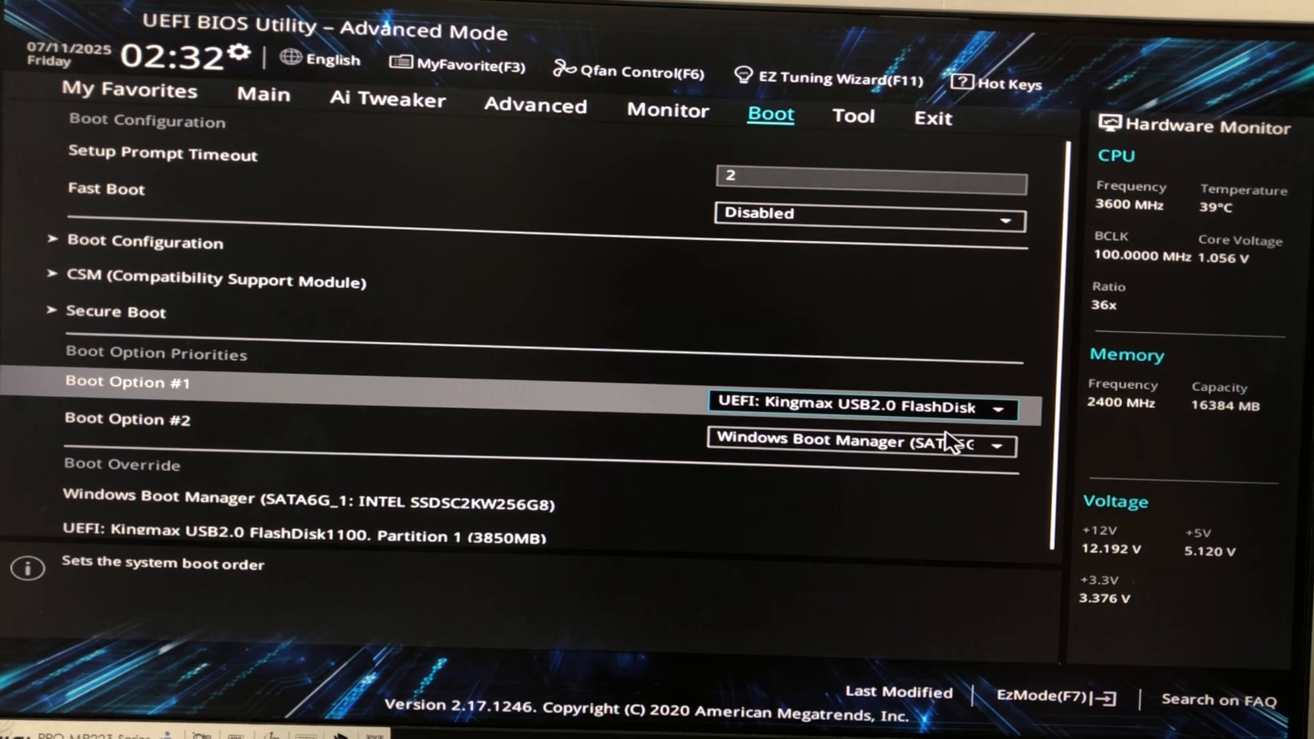
pyautogui.press('F10')
pyautogui.press('Return')
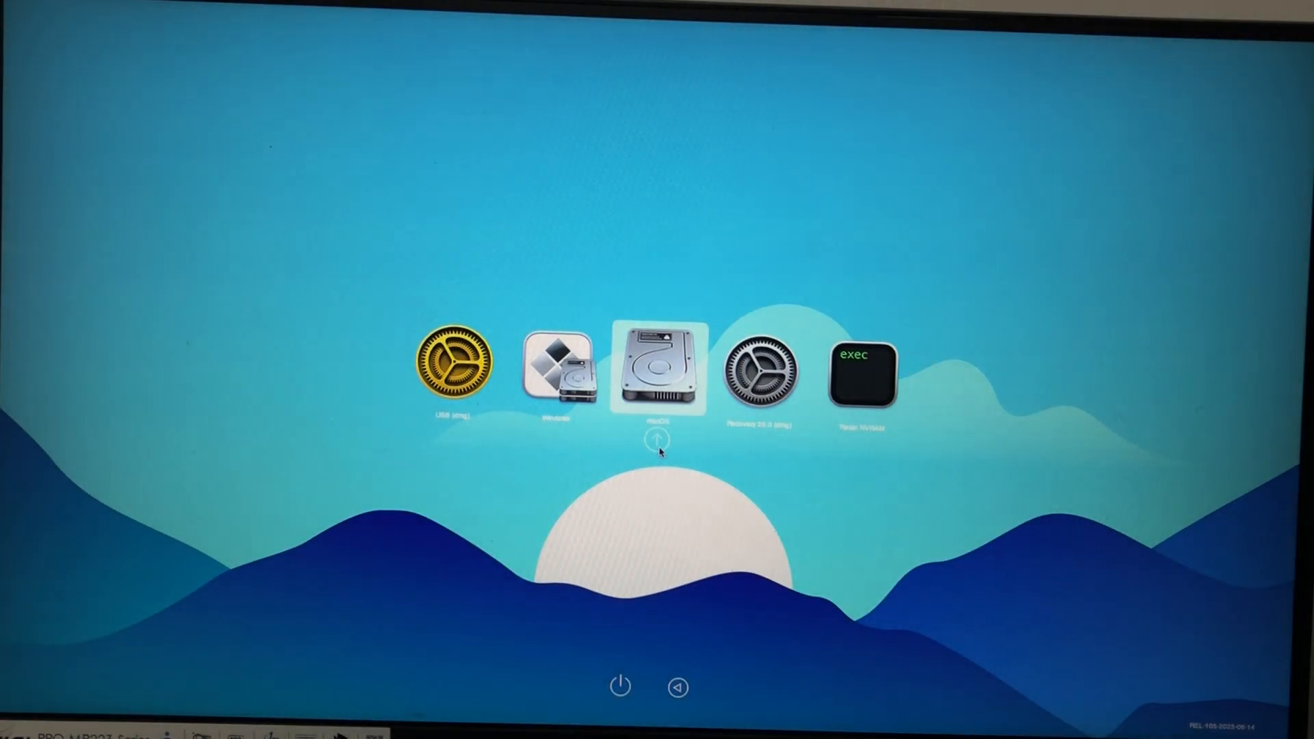
# Step: Select the USB (dmg) recovery entry in the OpenCore picker and boot it
pyautogui.press('Left')
pyautogui.press('Left')
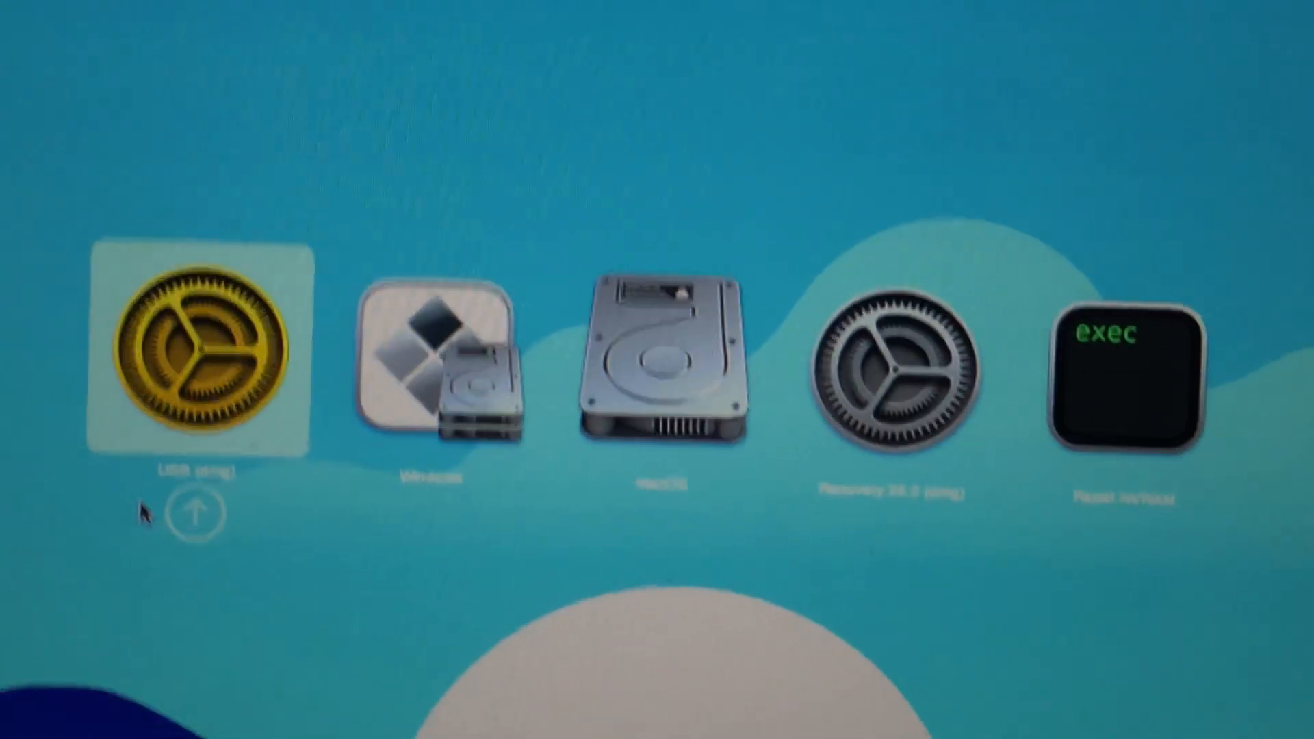
pyautogui.doubleClick(169, 367)
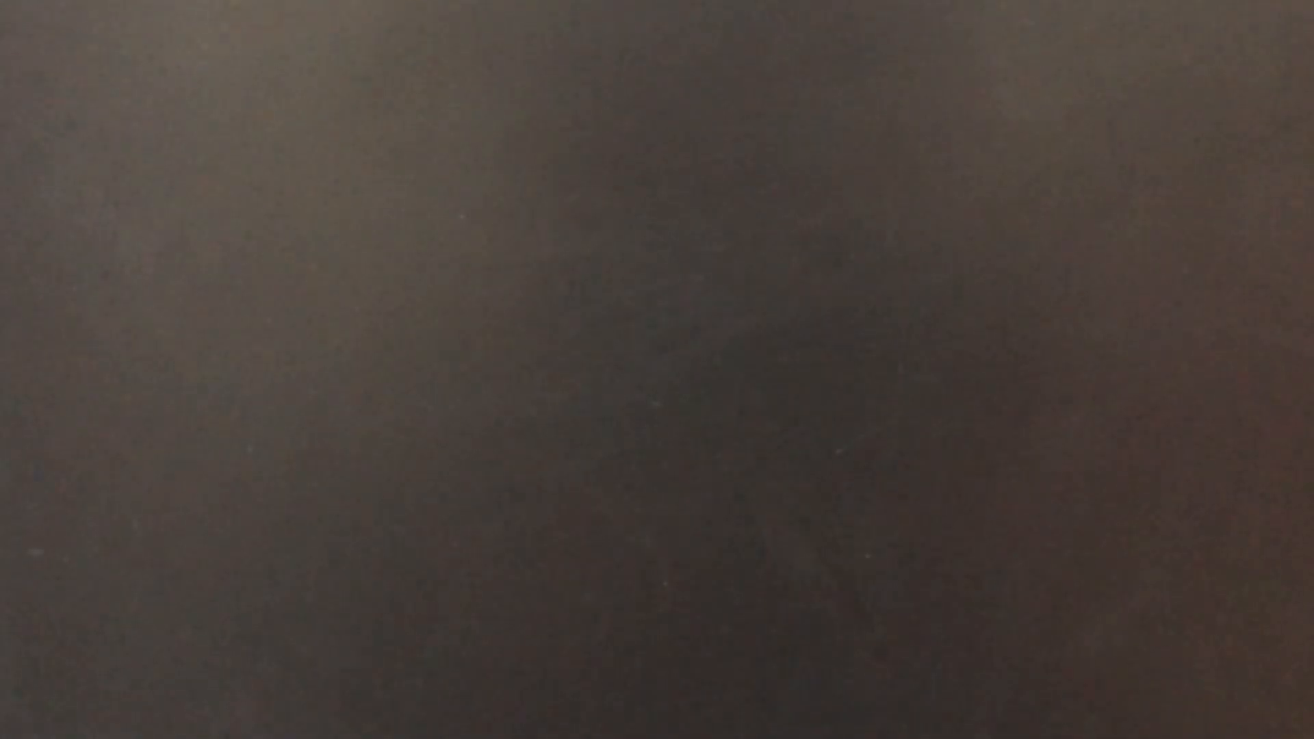